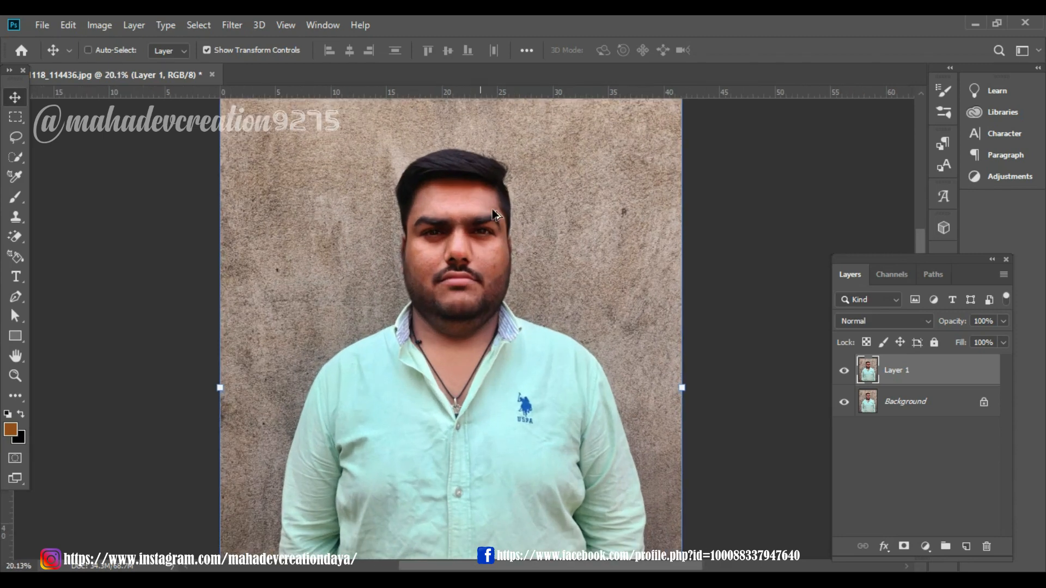
Remove the dark spots in the middle of the forehead on Layer 1 with the Spot Healing Brush.
scroll(490, 212, up, 5)
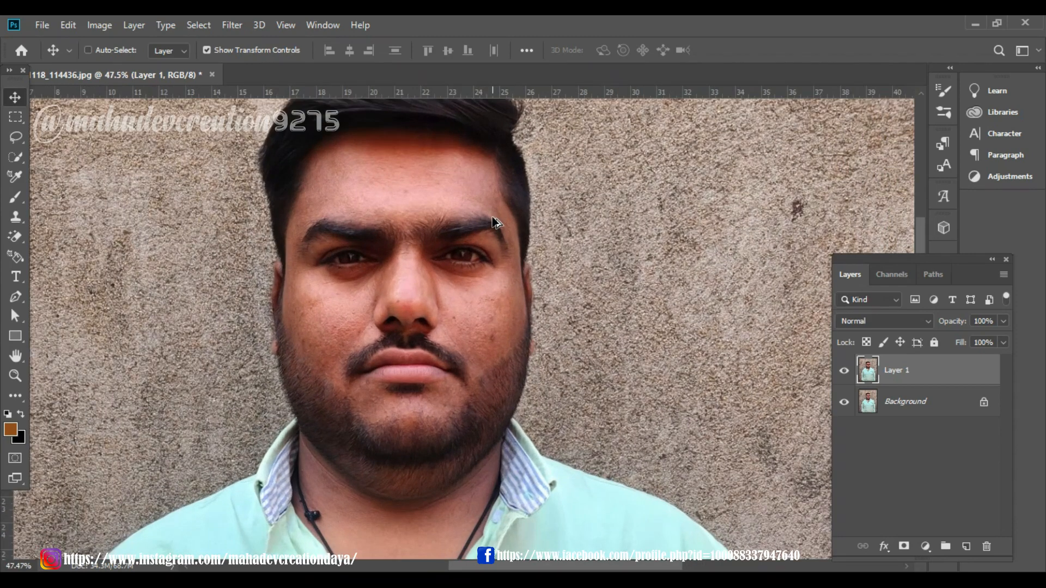
scroll(496, 223, down, 1)
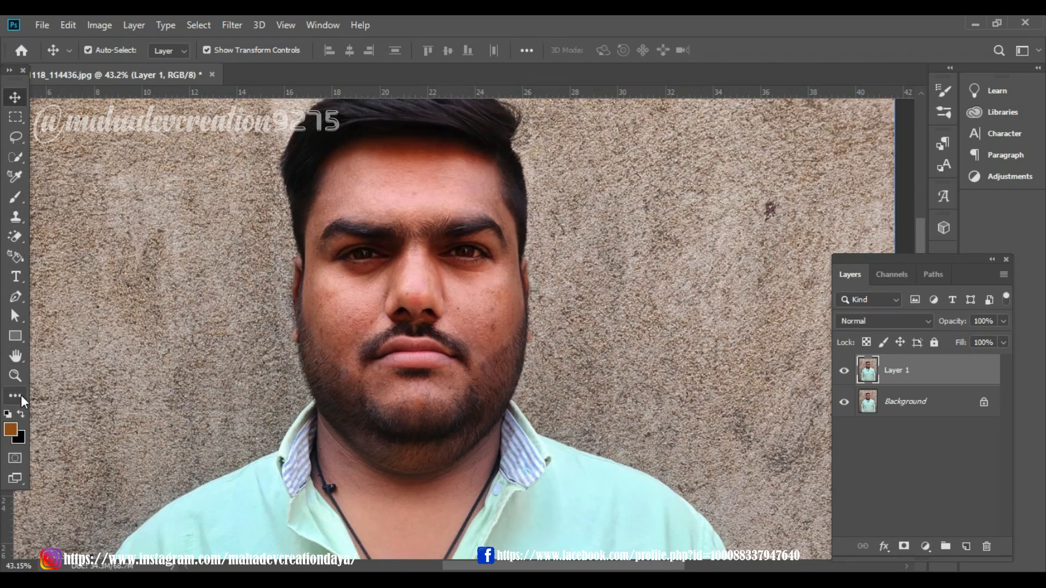
click(21, 394)
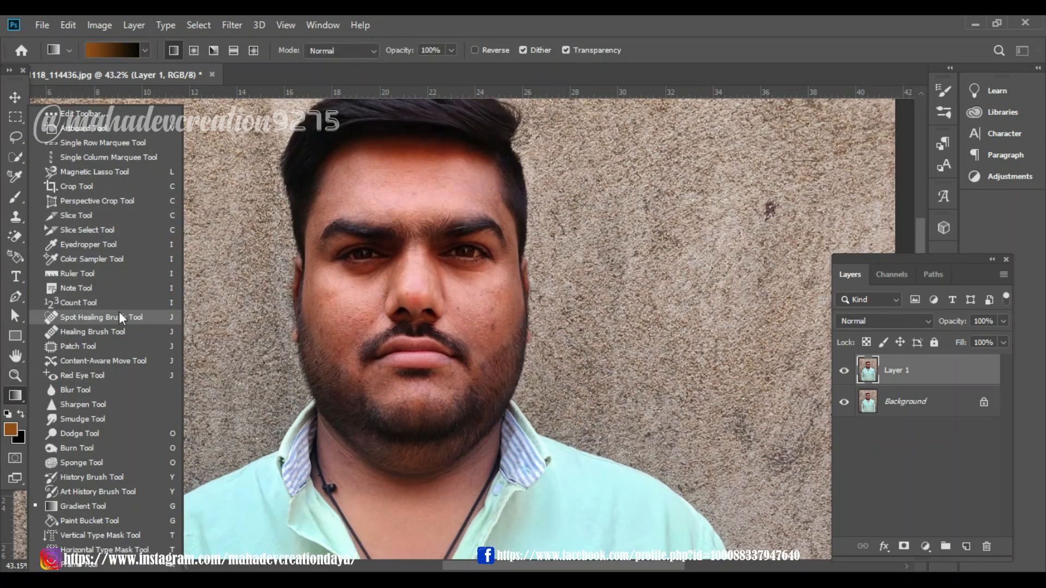
click(150, 317)
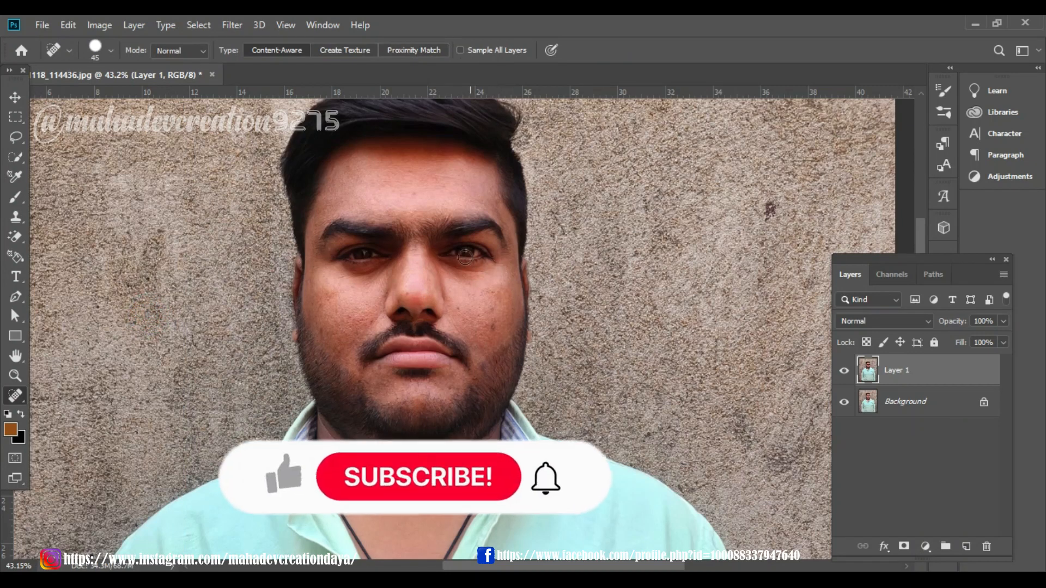
scroll(415, 163, up, 5)
scroll(415, 163, up, 5)
click(398, 175)
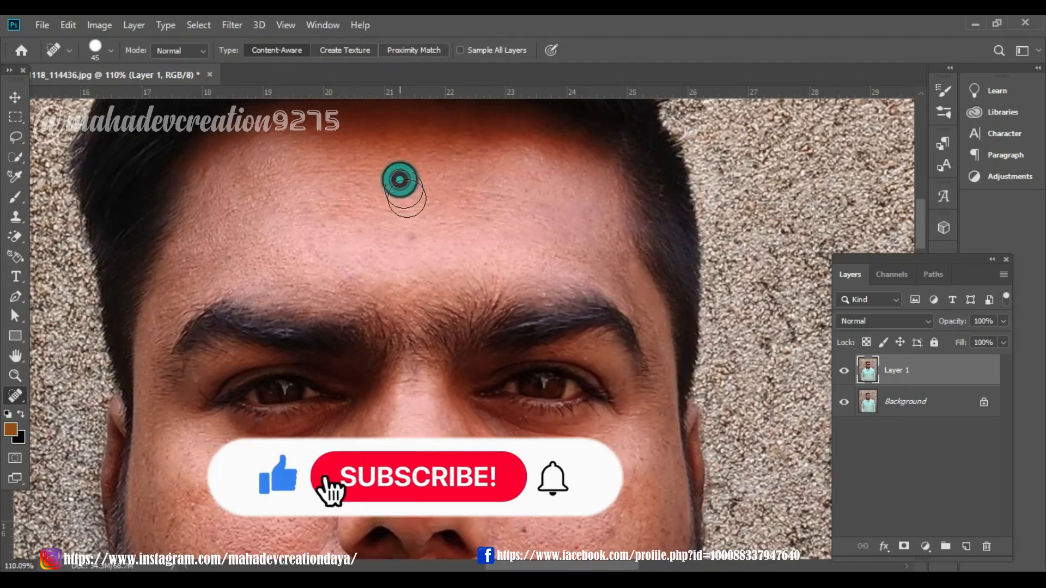
click(411, 235)
Heal the blemishes on both cheeks and around the mouth with the Spot Healing Brush.
scroll(411, 234, down, 3)
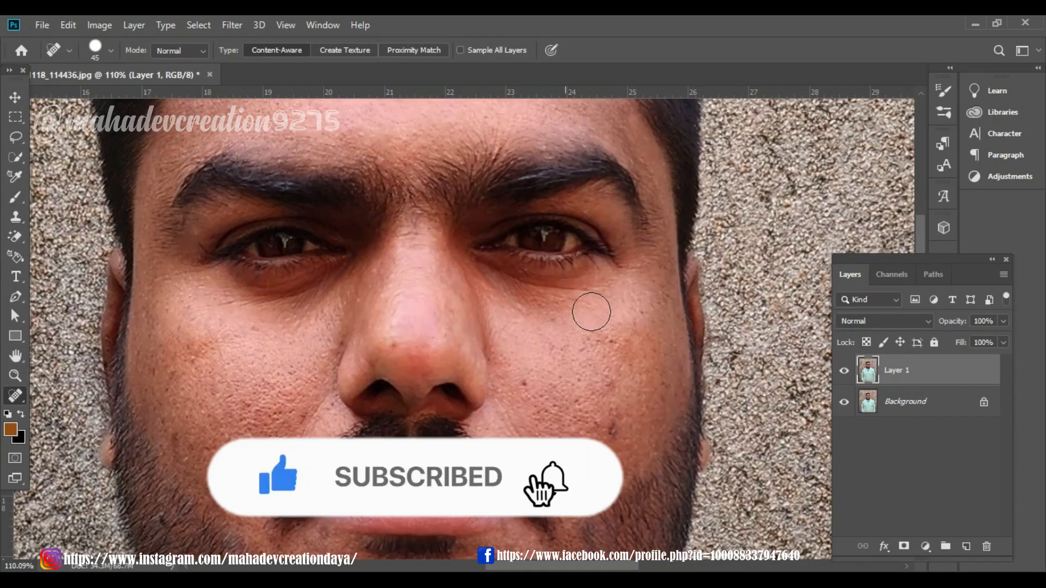
click(610, 342)
click(602, 384)
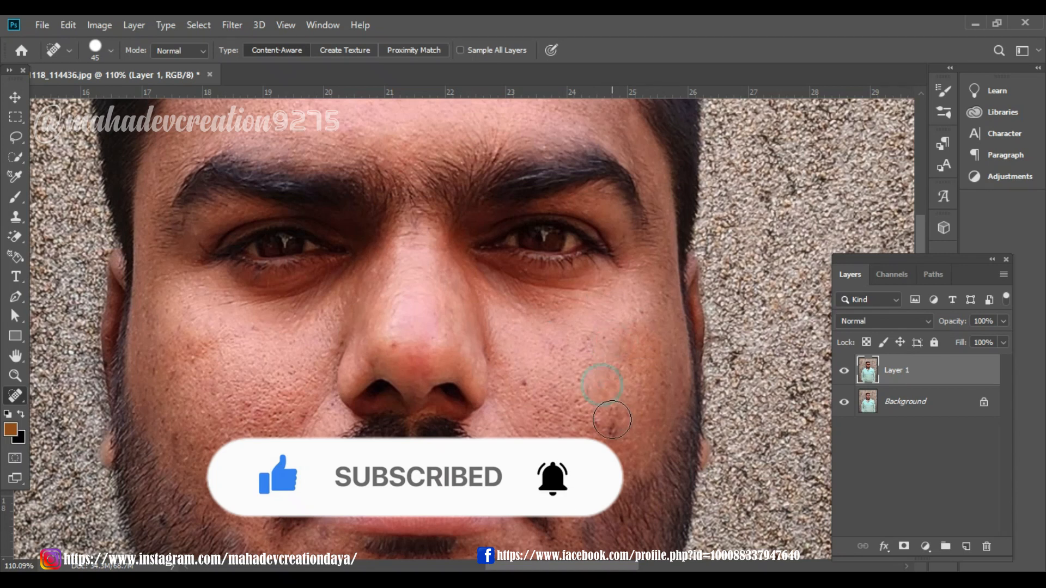
click(528, 389)
click(193, 356)
scroll(283, 381, down, 1)
scroll(309, 425, down, 1)
click(320, 433)
click(502, 470)
scroll(219, 375, down, 5)
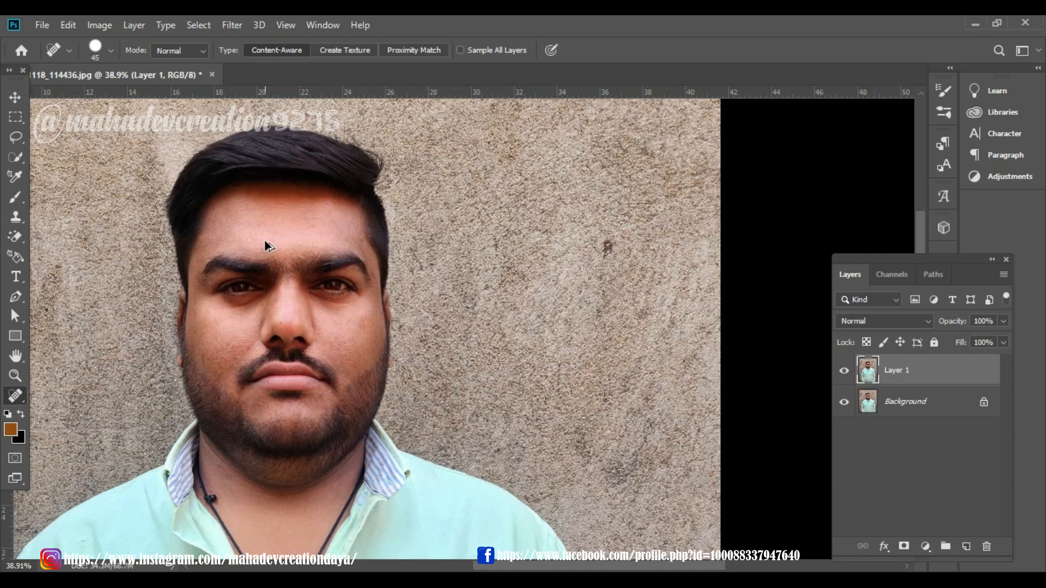
Heal the remaining blemish on the forehead toward the photo's right side.
scroll(273, 235, up, 5)
click(300, 241)
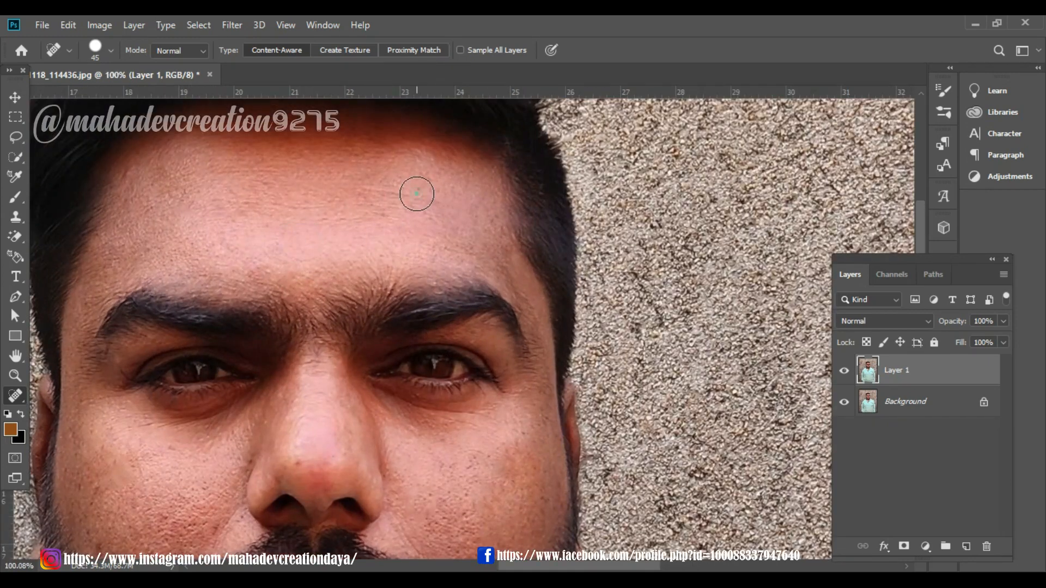
scroll(330, 276, down, 6)
scroll(330, 276, down, 2)
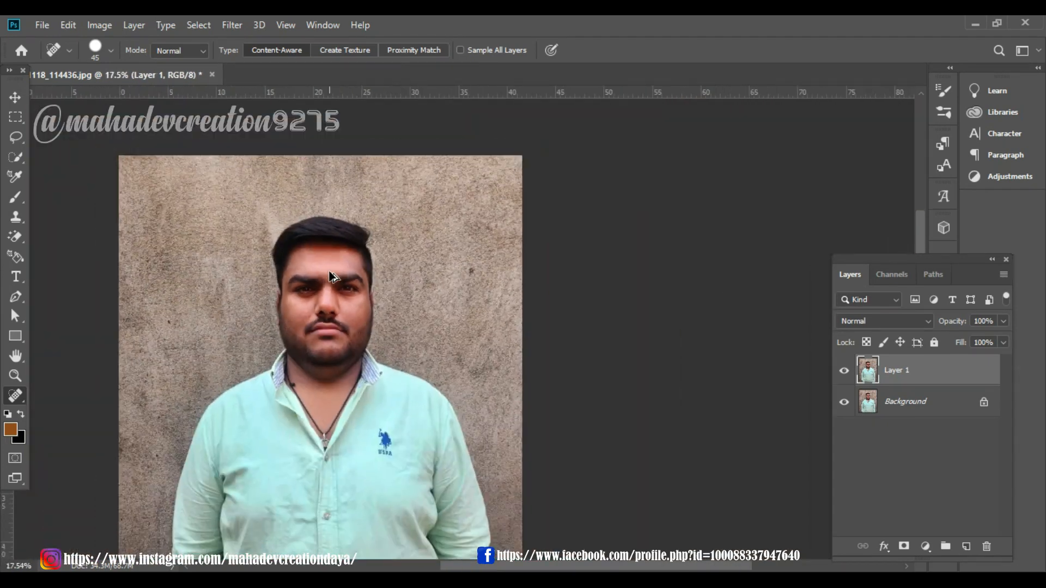
Switch to the Move tool and turn off the layer's transform controls.
click(14, 98)
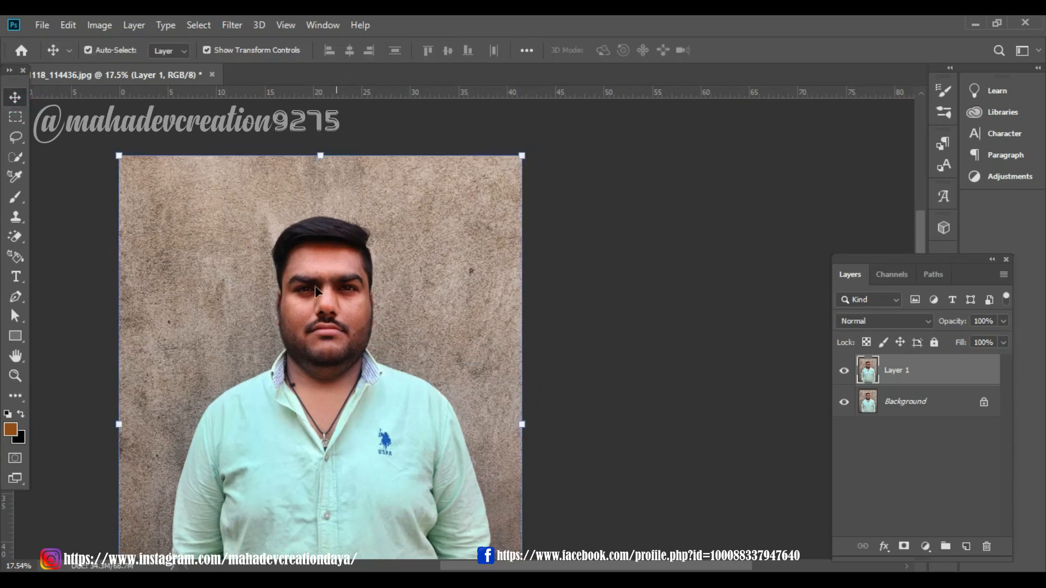
scroll(317, 285, up, 1)
click(207, 50)
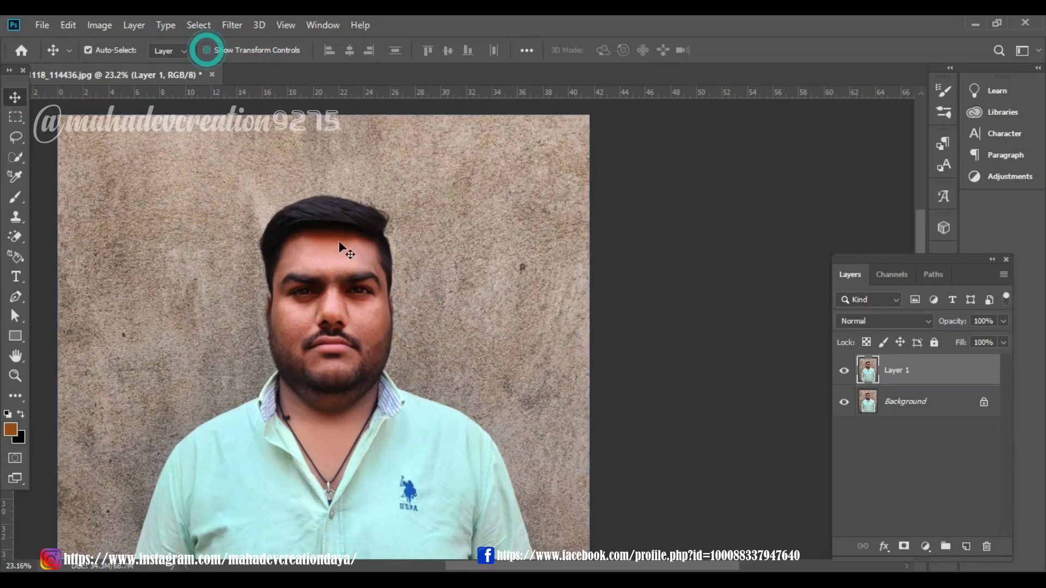
Smooth the forehead skin on Layer 1 using the Mixer Brush at size 100.
scroll(329, 288, up, 3)
scroll(326, 292, down, 1)
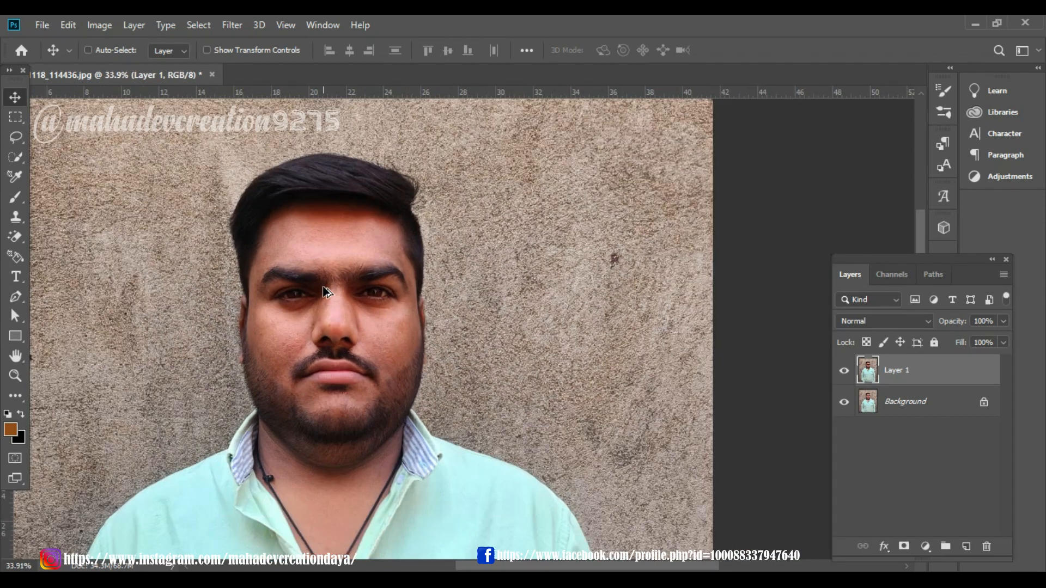
right_click(17, 199)
click(53, 244)
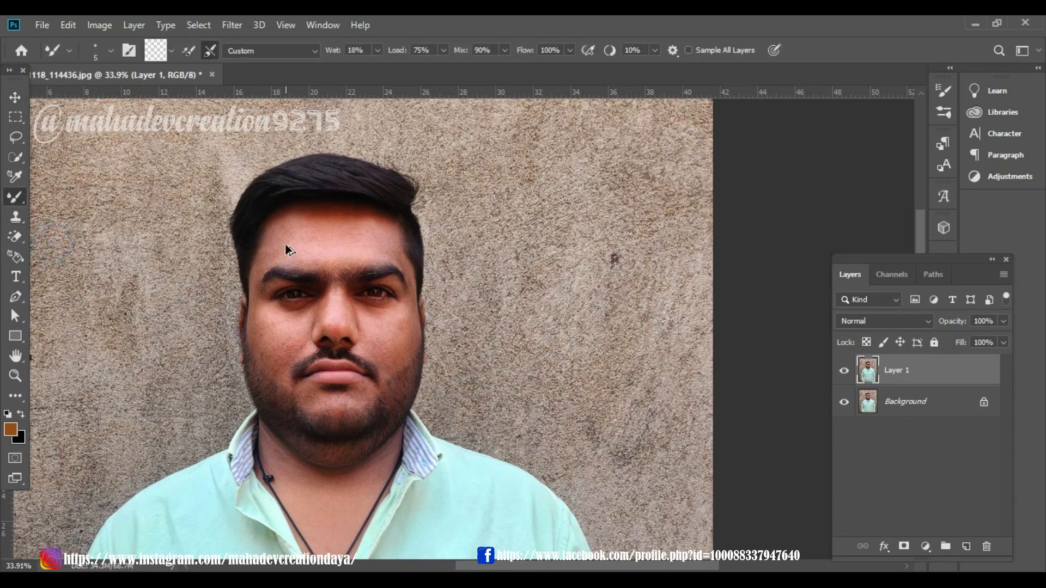
scroll(286, 243, up, 5)
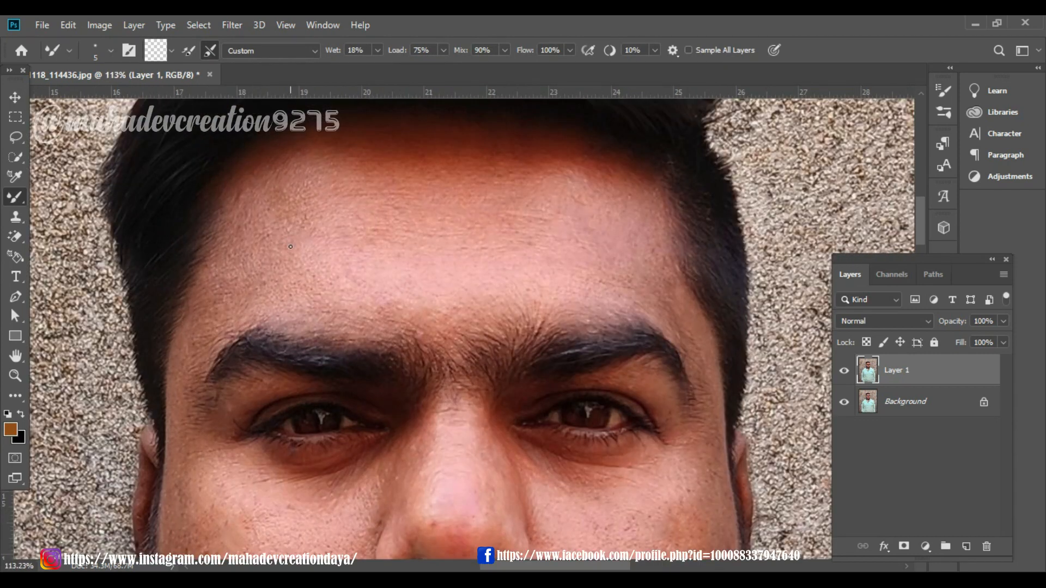
key(bracketright)
mouse_move(272, 220)
mouse_down()
mouse_move(280, 262)
mouse_move(245, 250)
mouse_move(255, 231)
mouse_move(249, 258)
mouse_move(330, 313)
mouse_move(317, 291)
mouse_move(413, 304)
mouse_move(349, 208)
mouse_move(331, 202)
mouse_move(327, 176)
mouse_move(299, 165)
mouse_move(236, 203)
mouse_move(248, 214)
mouse_move(240, 238)
mouse_move(284, 190)
mouse_move(409, 170)
mouse_move(493, 179)
mouse_move(390, 202)
mouse_move(390, 213)
mouse_move(537, 259)
mouse_move(510, 285)
mouse_move(450, 310)
mouse_move(588, 259)
mouse_move(576, 231)
mouse_move(626, 232)
mouse_move(607, 204)
mouse_move(510, 158)
mouse_move(421, 159)
mouse_move(572, 177)
mouse_move(409, 164)
mouse_move(618, 181)
mouse_move(653, 224)
mouse_move(632, 271)
mouse_move(574, 280)
mouse_up()
Blend the skin along the nose bridge and between the eyebrows, reducing the brush size to 80.
scroll(247, 315, down, 4)
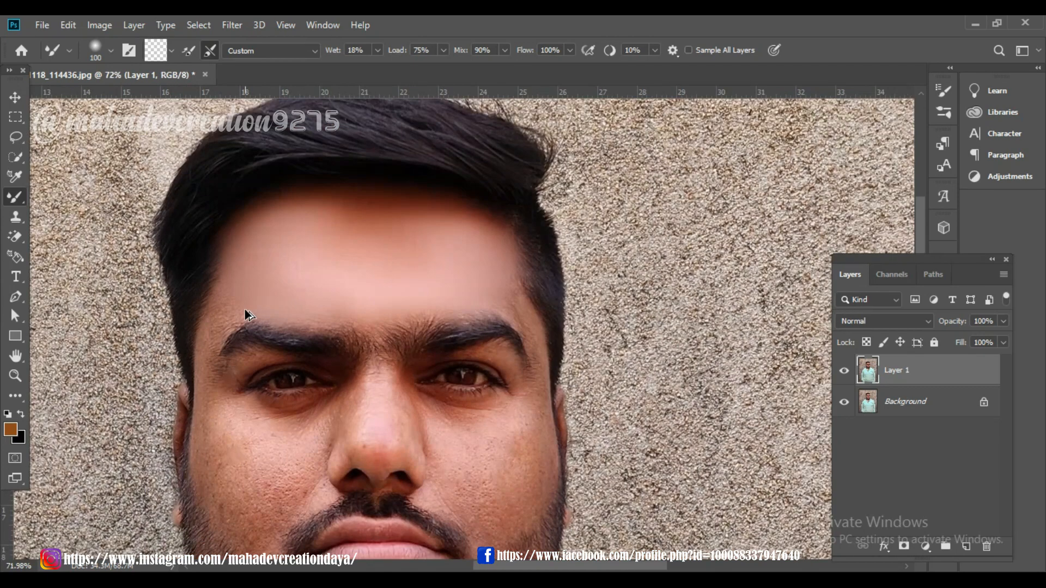
mouse_move(377, 390)
mouse_down()
mouse_move(377, 456)
mouse_move(378, 430)
mouse_up()
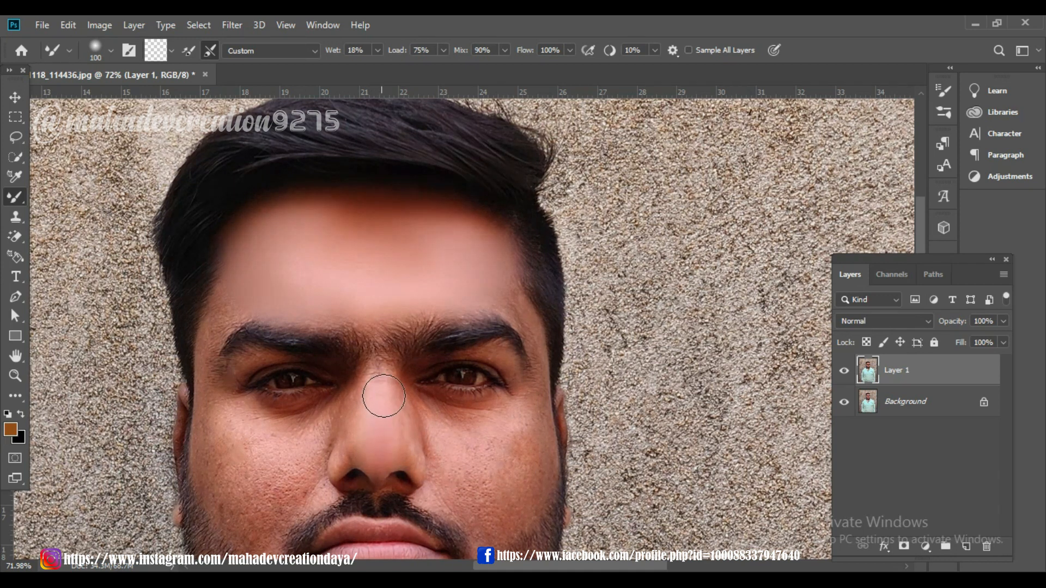
drag(396, 392, 409, 448)
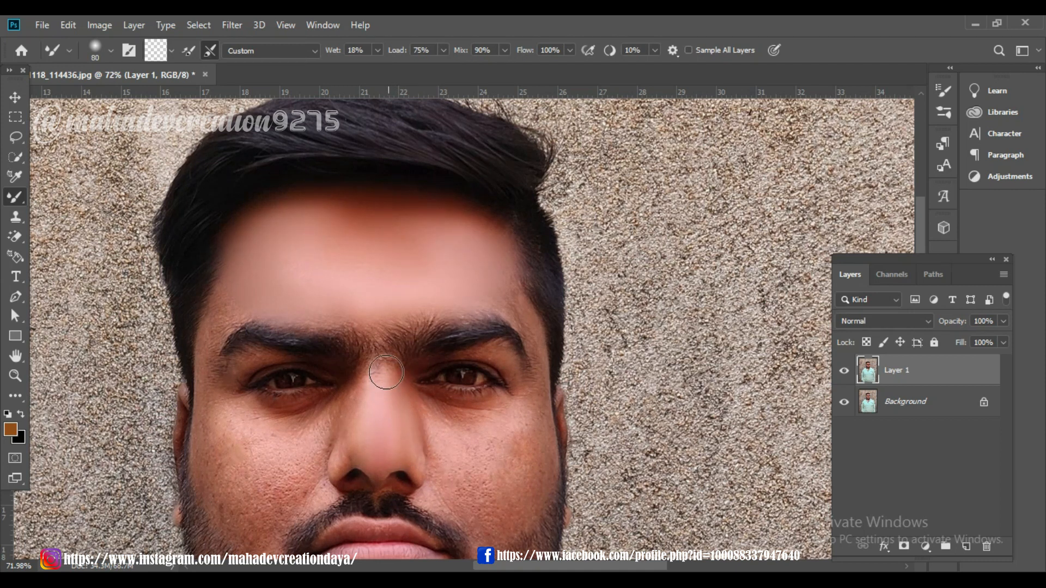
mouse_move(376, 328)
mouse_down()
mouse_move(380, 355)
mouse_move(399, 319)
mouse_move(383, 342)
mouse_up()
Smooth the temple and the skin above the eyebrow on the photo's right side, reducing the brush size to 60.
scroll(379, 343, down, 1)
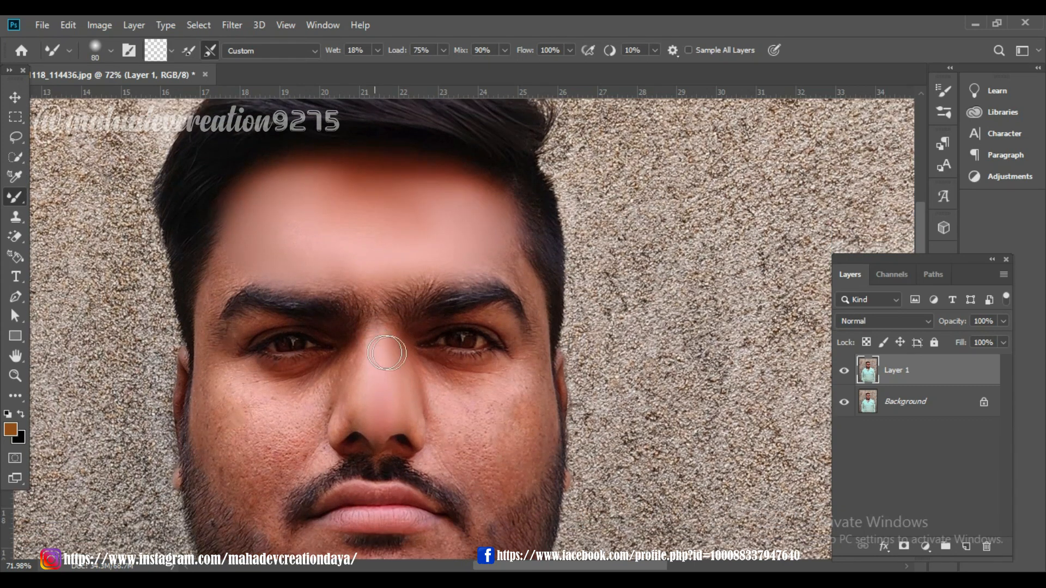
scroll(391, 346, down, 1)
scroll(552, 271, up, 5)
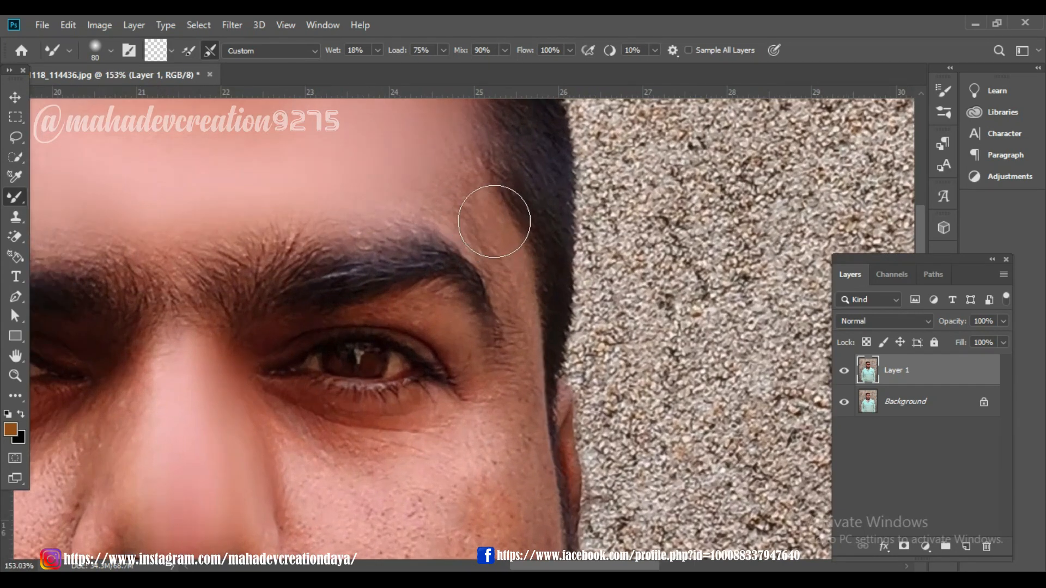
mouse_move(433, 169)
mouse_down()
mouse_move(464, 213)
mouse_move(437, 182)
mouse_move(466, 183)
mouse_move(458, 195)
mouse_move(504, 242)
mouse_move(490, 216)
mouse_move(490, 238)
mouse_up()
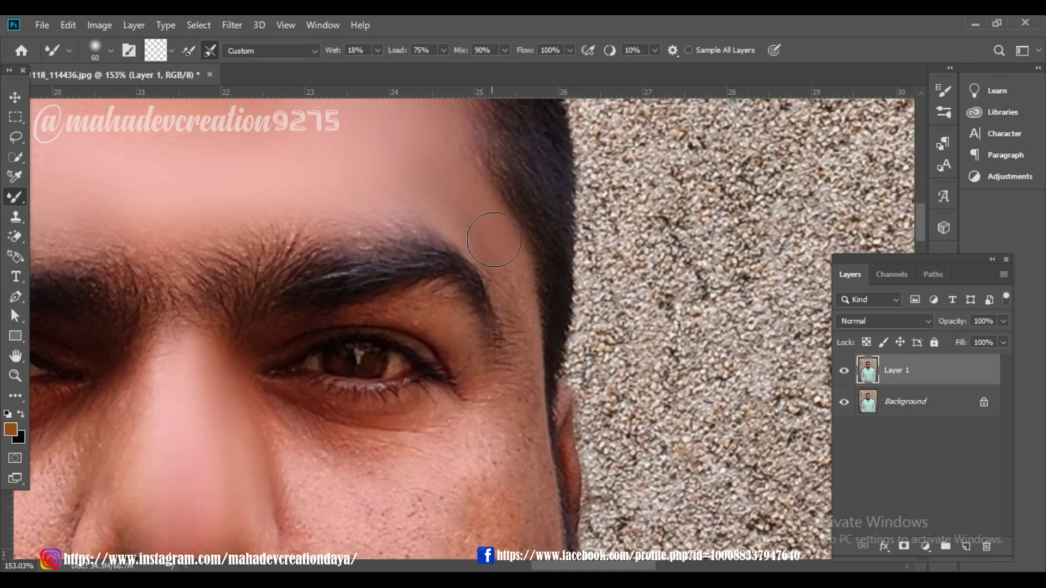
drag(505, 262, 514, 314)
drag(333, 215, 358, 215)
Smooth the skin beside the eye and across the cheek on the photo's right side with brush sizes 50 to 70.
scroll(421, 311, down, 3)
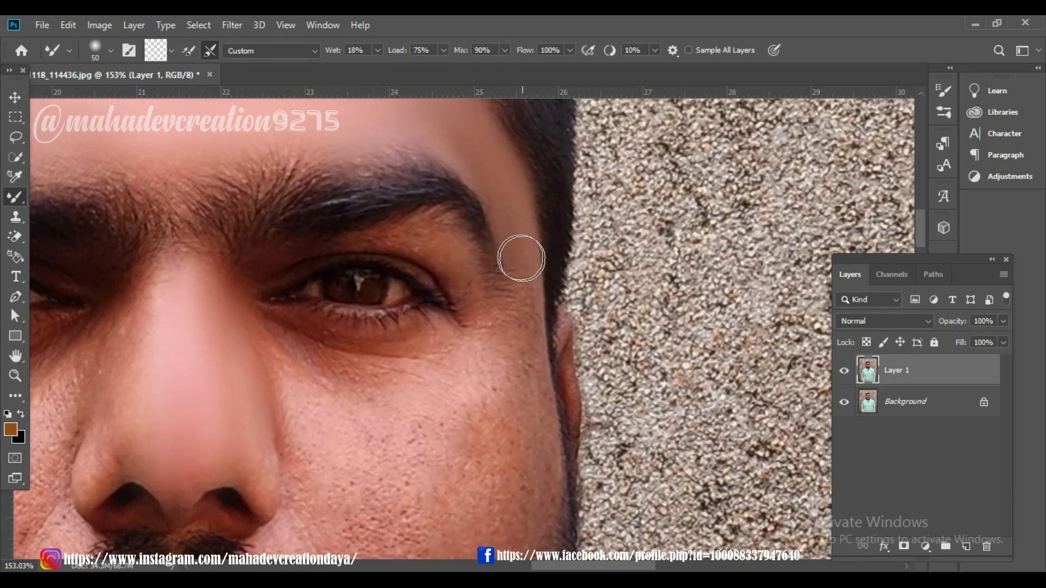
mouse_move(518, 306)
mouse_down()
mouse_move(518, 287)
mouse_move(523, 354)
mouse_move(507, 383)
mouse_up()
key(bracketright)
scroll(469, 374, down, 5)
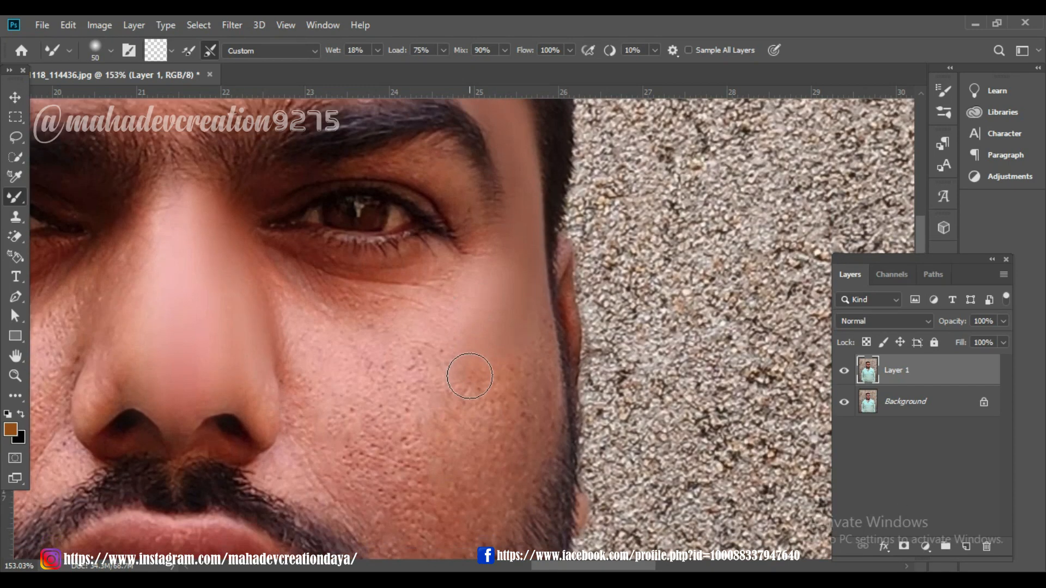
mouse_move(406, 343)
mouse_down()
mouse_move(351, 296)
mouse_move(387, 366)
mouse_move(408, 374)
mouse_move(477, 254)
mouse_move(412, 277)
mouse_move(319, 282)
mouse_move(298, 261)
mouse_move(327, 304)
mouse_move(236, 206)
mouse_move(345, 388)
mouse_move(326, 366)
mouse_move(313, 314)
mouse_move(294, 425)
mouse_up()
key(bracketright)
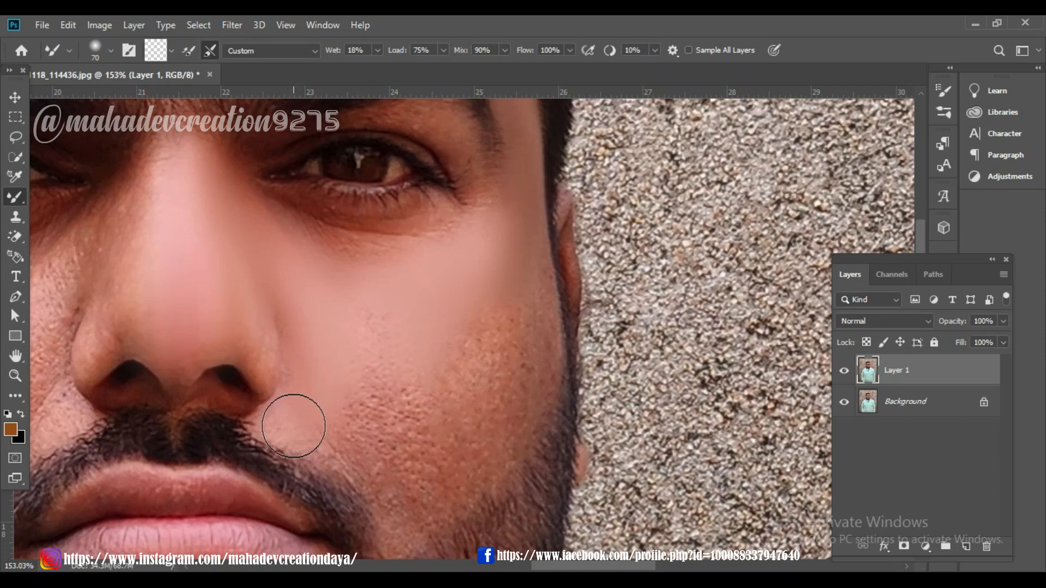
drag(375, 317, 406, 410)
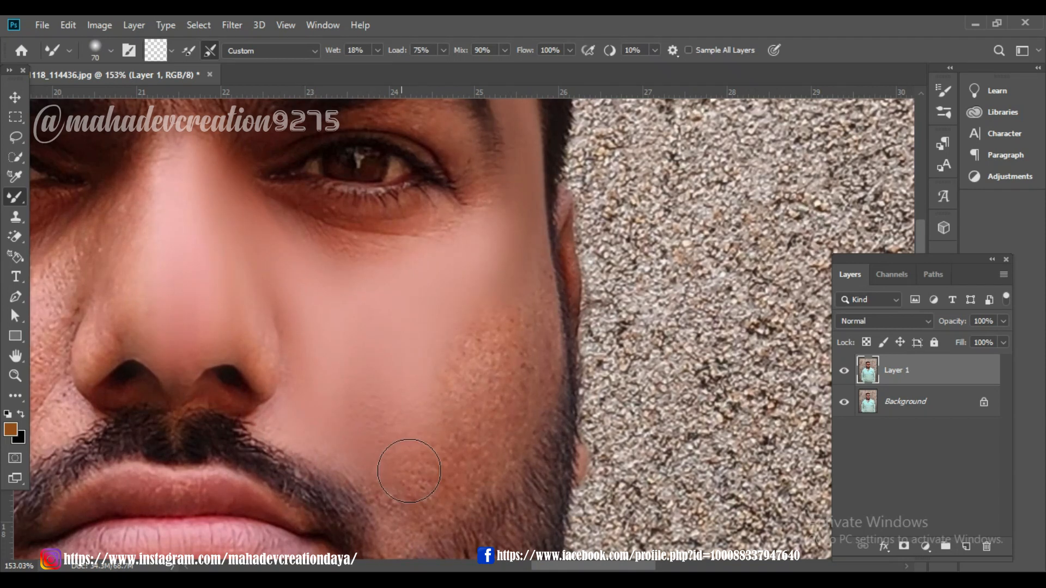
mouse_move(520, 246)
mouse_down()
mouse_move(528, 374)
mouse_move(515, 420)
mouse_move(528, 383)
mouse_move(465, 442)
mouse_up()
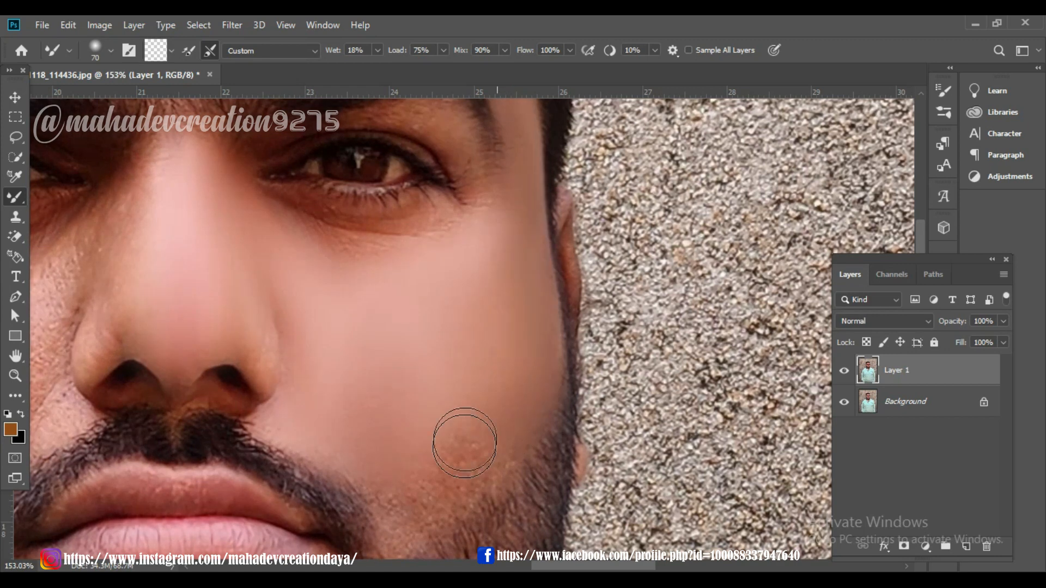
Blend the lower cheek along the beard, the moustache and the side of the nose, finishing with brush size 40.
scroll(444, 432, down, 3)
mouse_move(487, 321)
mouse_down()
mouse_move(415, 371)
mouse_move(417, 383)
mouse_move(467, 345)
mouse_move(432, 382)
mouse_move(478, 343)
mouse_move(403, 423)
mouse_up()
mouse_move(421, 375)
mouse_down()
mouse_move(388, 350)
mouse_move(387, 362)
mouse_move(327, 305)
mouse_move(298, 307)
mouse_up()
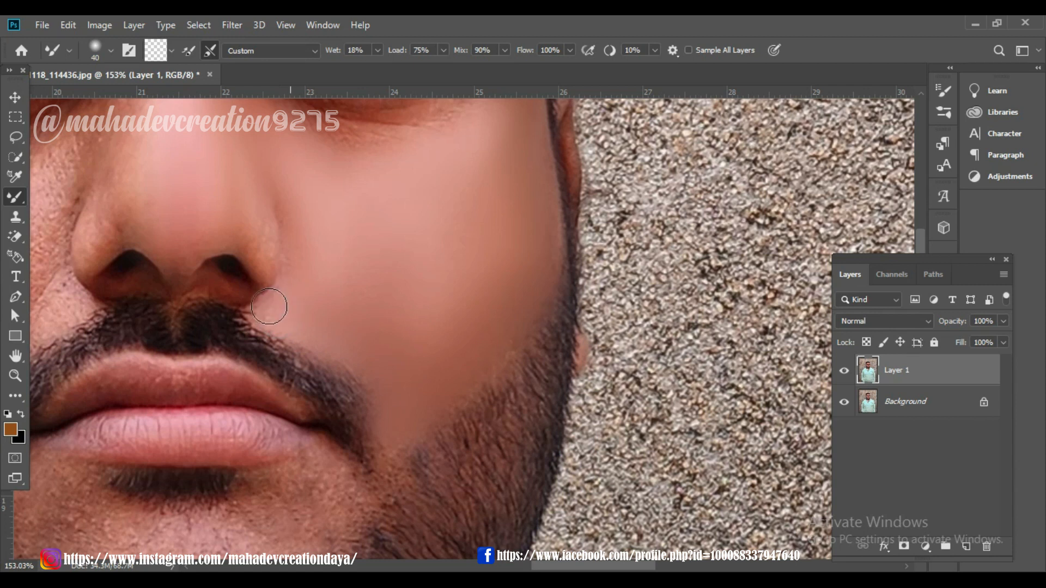
drag(286, 204, 313, 296)
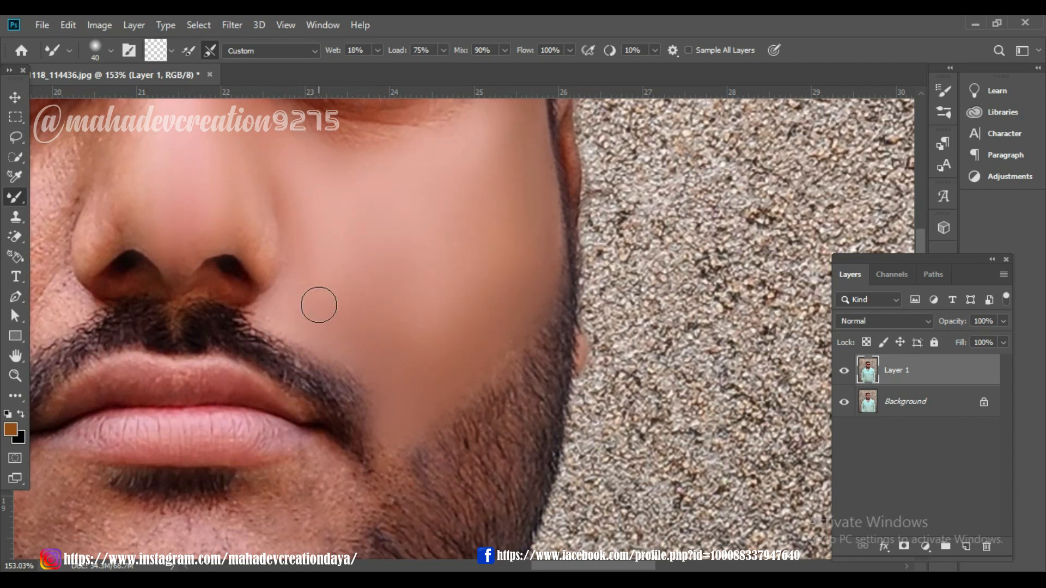
Smooth the skin under and around the eye on the photo's right side with brush size 40.
scroll(319, 305, up, 3)
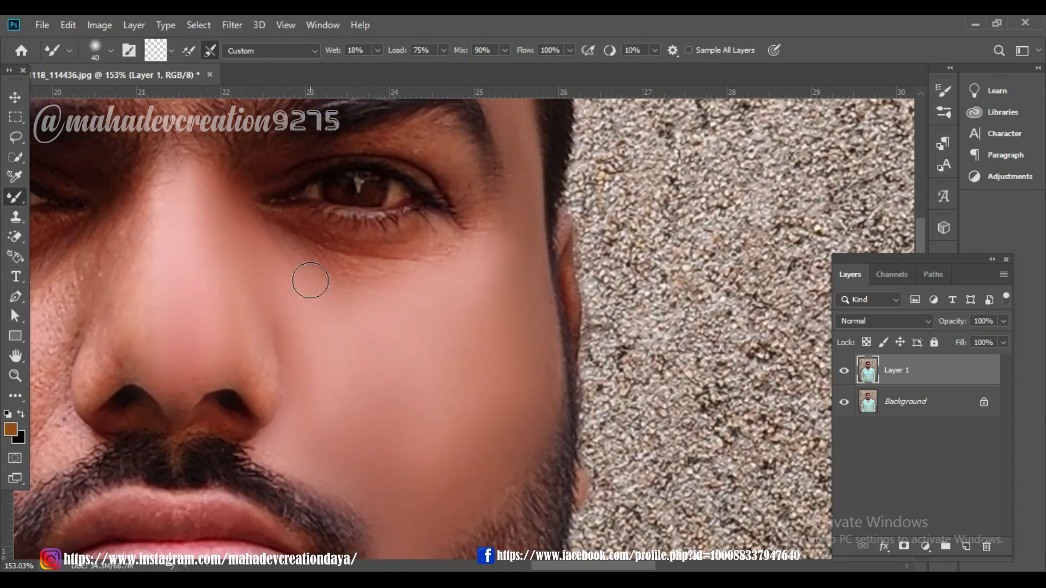
mouse_move(270, 232)
mouse_down()
mouse_move(315, 247)
mouse_move(272, 223)
mouse_move(278, 238)
mouse_move(322, 253)
mouse_move(296, 246)
mouse_move(468, 245)
mouse_move(323, 261)
mouse_move(400, 270)
mouse_move(247, 235)
mouse_move(363, 271)
mouse_up()
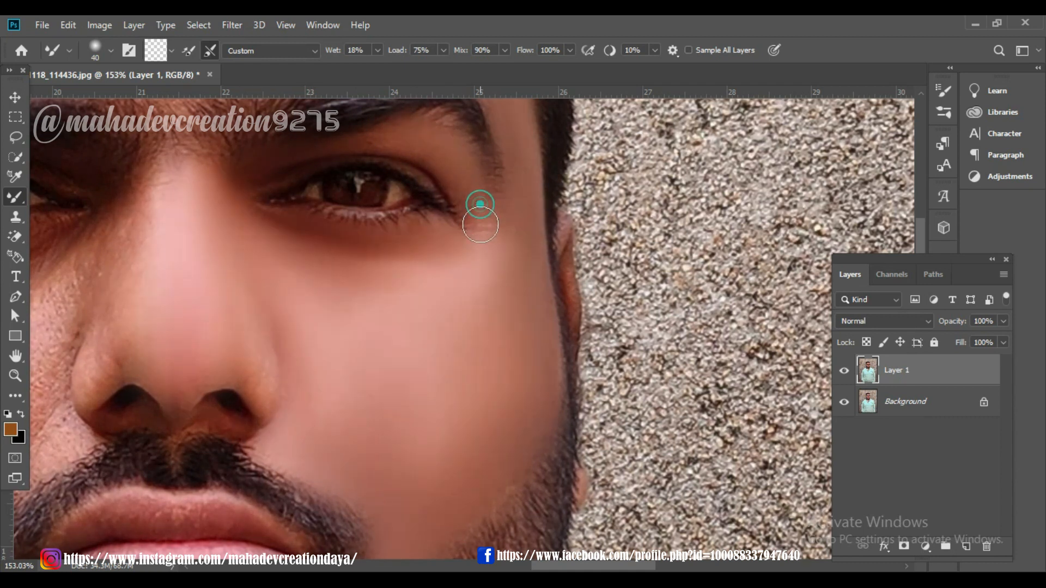
Smooth the temple, the outer eye area and the upper cheek on the photo's left side with brush sizes 50 and 80.
scroll(381, 309, down, 4)
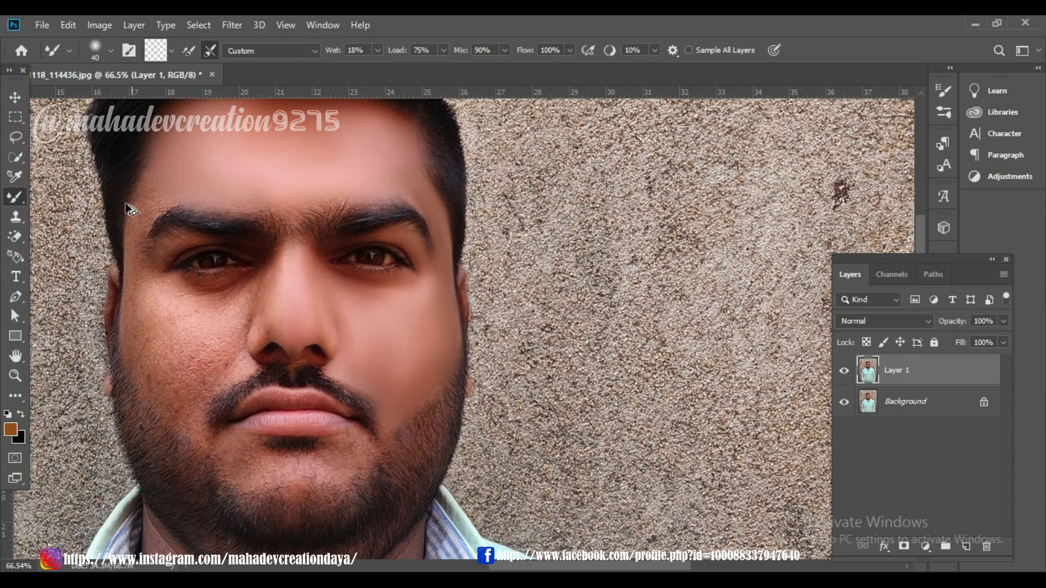
scroll(126, 208, up, 4)
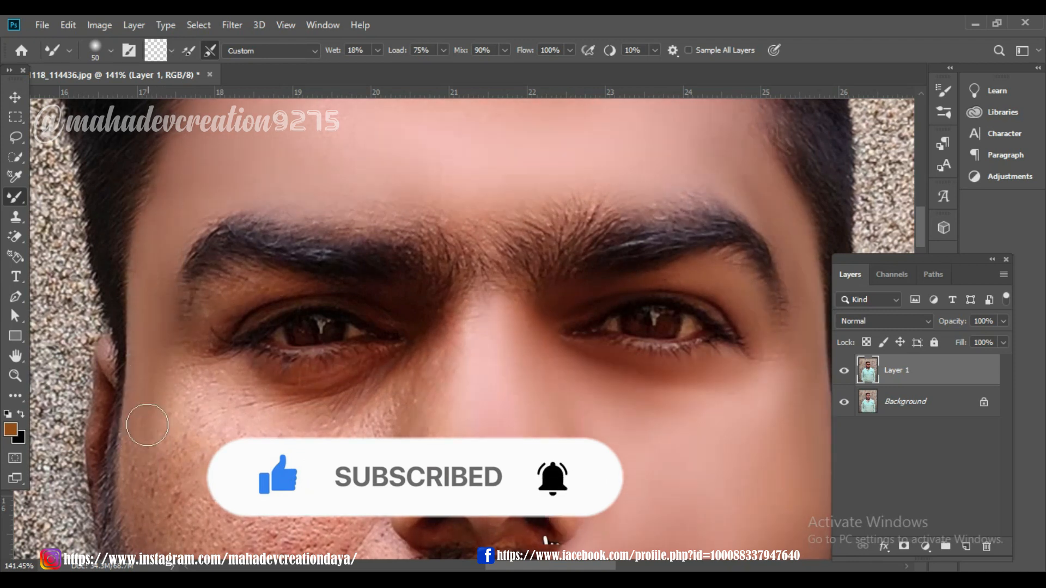
scroll(148, 425, down, 4)
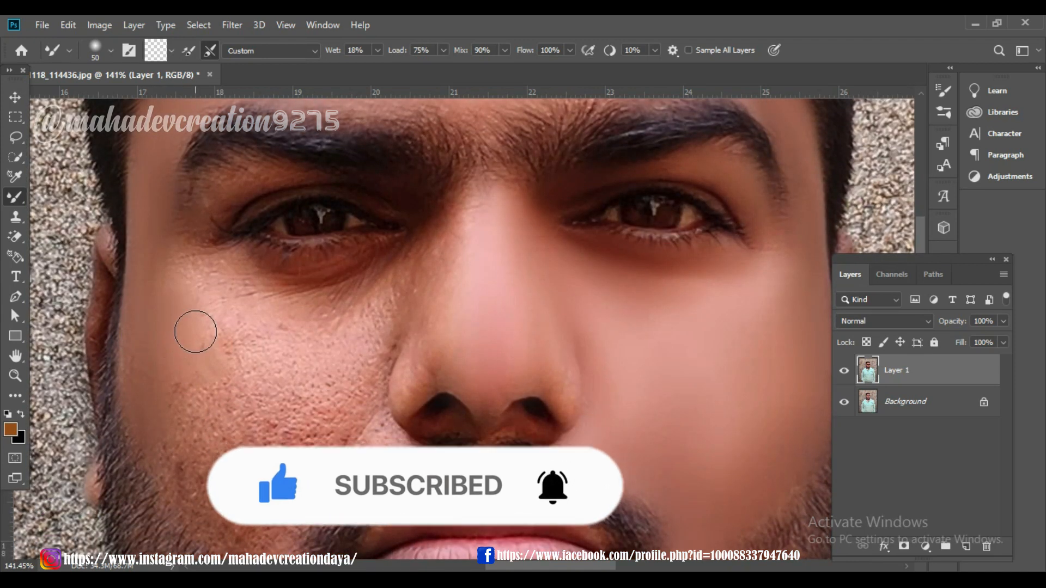
key(bracketright)
key(bracketright)
key(bracketright)
mouse_move(185, 286)
mouse_down()
mouse_move(236, 345)
mouse_move(263, 358)
mouse_move(195, 290)
mouse_move(194, 306)
mouse_move(239, 335)
mouse_move(306, 335)
mouse_move(360, 325)
mouse_move(444, 260)
mouse_move(432, 285)
mouse_move(355, 335)
mouse_move(316, 382)
mouse_move(197, 380)
mouse_move(187, 404)
mouse_up()
Smooth the middle and lower cheek down to the beard on the photo's left side with brush size 80.
scroll(180, 397, down, 4)
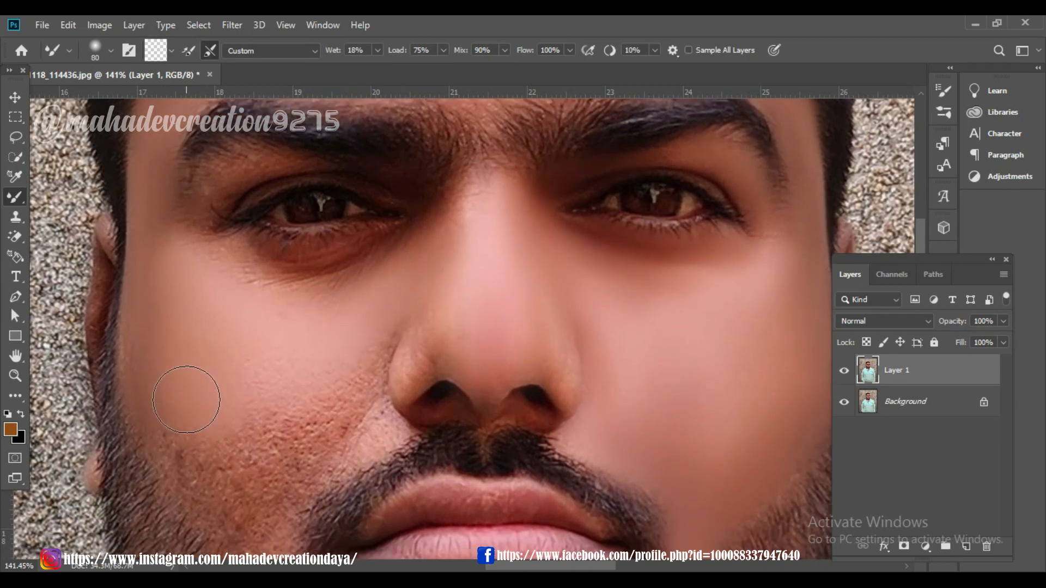
drag(168, 323, 196, 367)
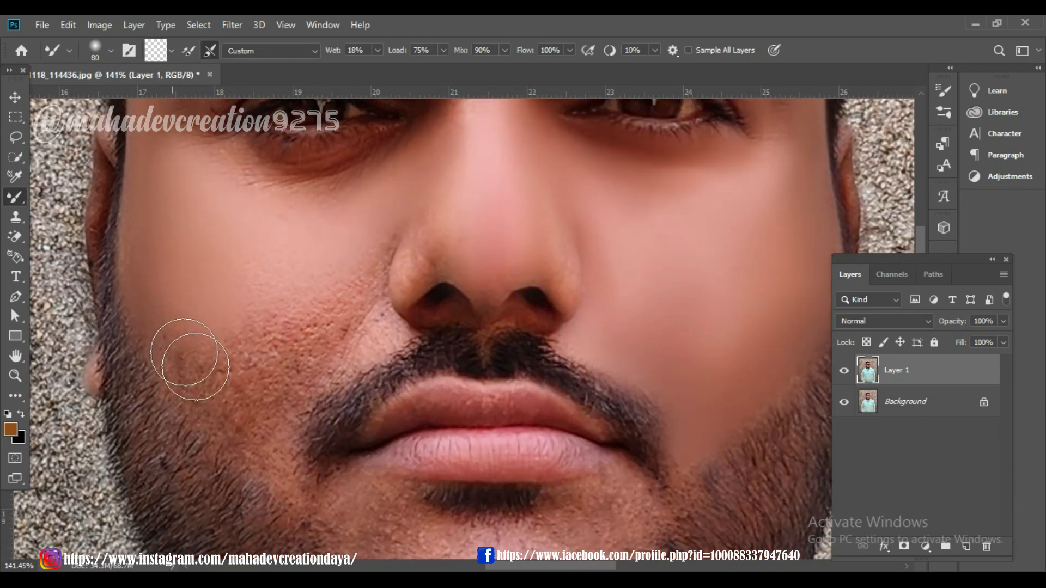
mouse_move(267, 451)
mouse_down()
mouse_move(262, 330)
mouse_move(250, 348)
mouse_move(346, 264)
mouse_move(351, 247)
mouse_move(297, 252)
mouse_up()
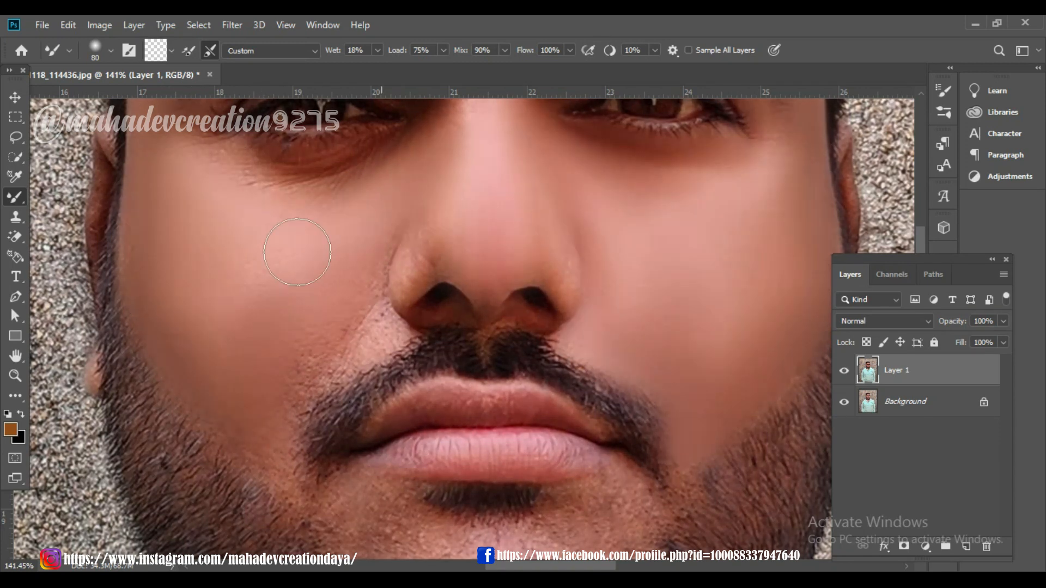
mouse_move(239, 319)
mouse_down()
mouse_move(338, 332)
mouse_move(274, 369)
mouse_move(271, 433)
mouse_up()
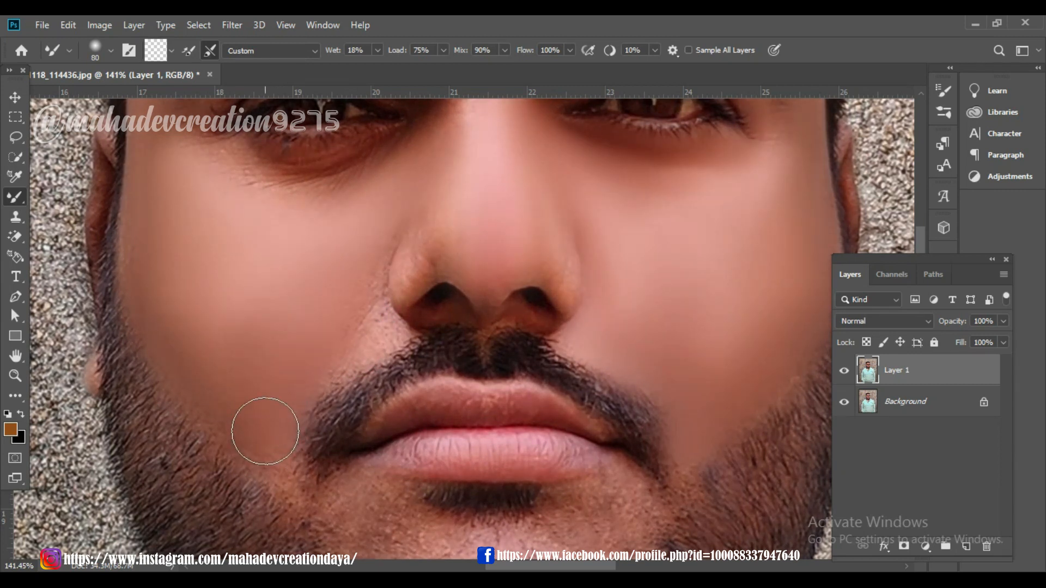
Blend the skin along the moustache, the side of the nose and around both nostrils, reducing the brush size to 30.
mouse_move(158, 353)
mouse_down()
mouse_move(283, 476)
mouse_move(277, 425)
mouse_move(381, 335)
mouse_move(352, 342)
mouse_move(389, 335)
mouse_move(368, 321)
mouse_move(371, 283)
mouse_move(372, 320)
mouse_move(368, 291)
mouse_move(376, 329)
mouse_move(375, 275)
mouse_move(394, 225)
mouse_move(374, 266)
mouse_move(379, 259)
mouse_move(380, 322)
mouse_move(397, 326)
mouse_move(416, 241)
mouse_move(443, 310)
mouse_move(457, 311)
mouse_move(417, 310)
mouse_move(443, 310)
mouse_up()
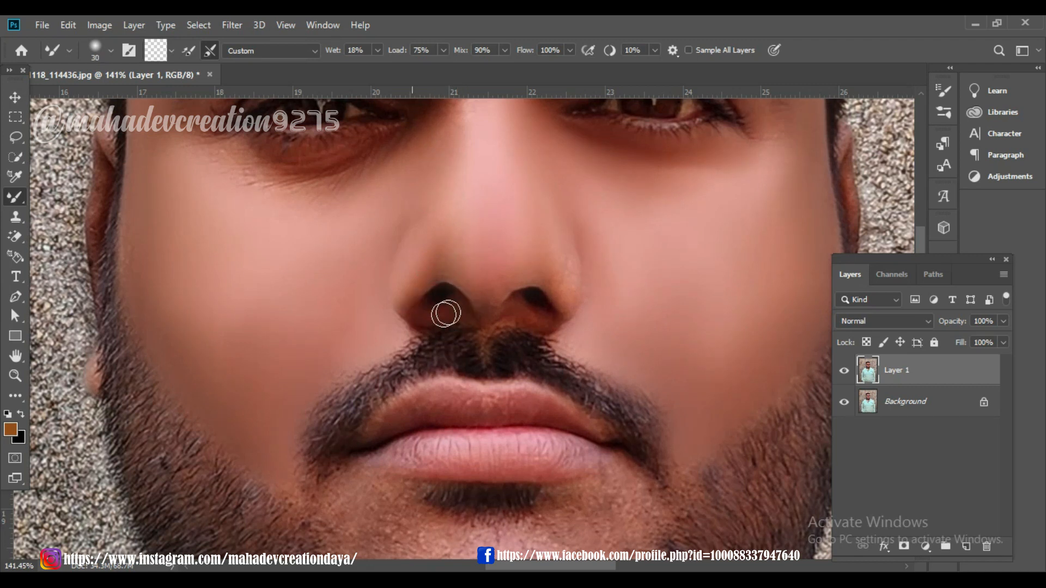
drag(523, 311, 543, 316)
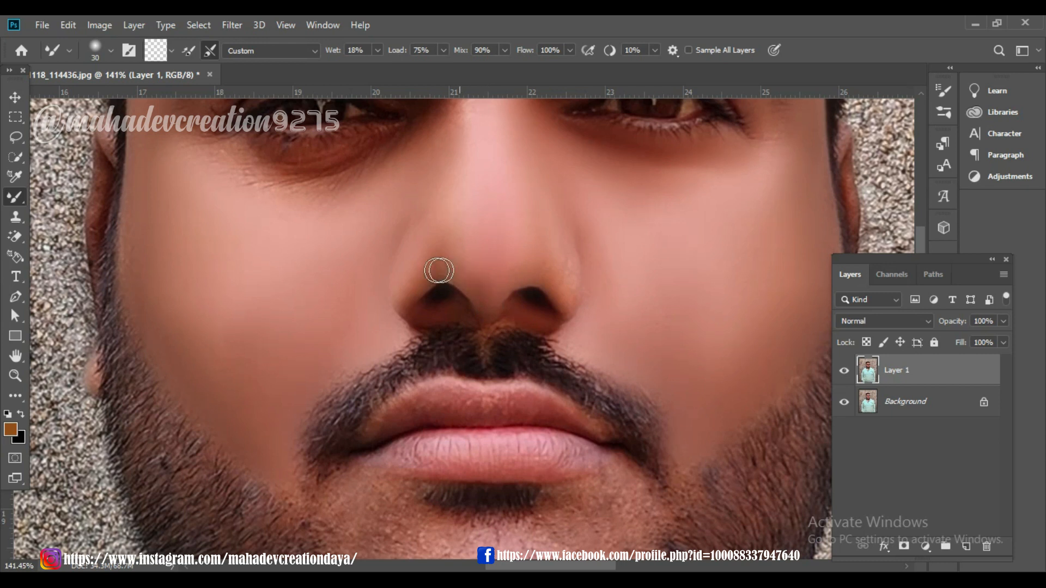
scroll(284, 358, down, 4)
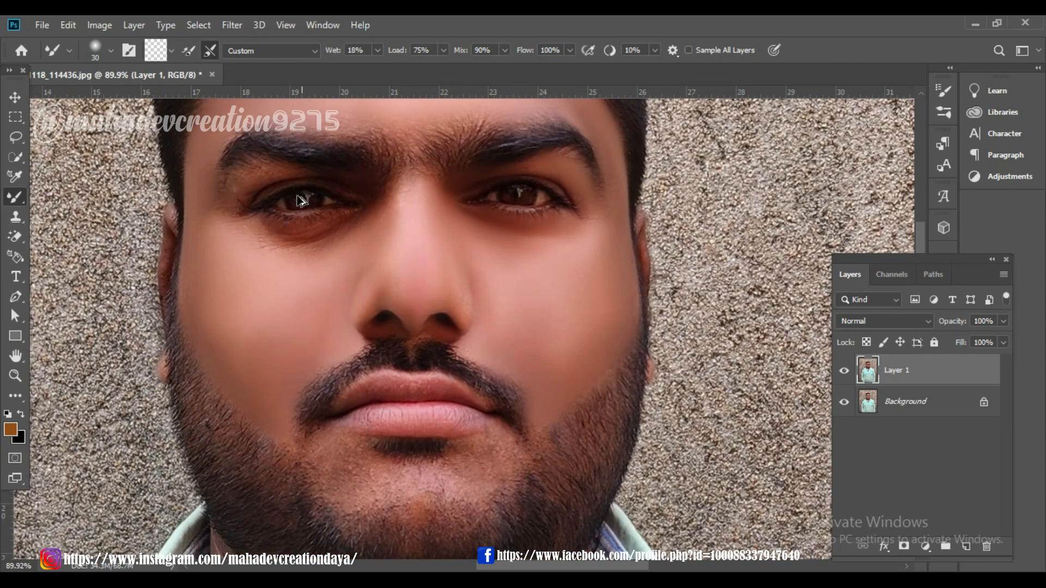
Smooth the skin under and around the eye on the photo's left side with brush sizes 35 and 40.
scroll(271, 234, up, 5)
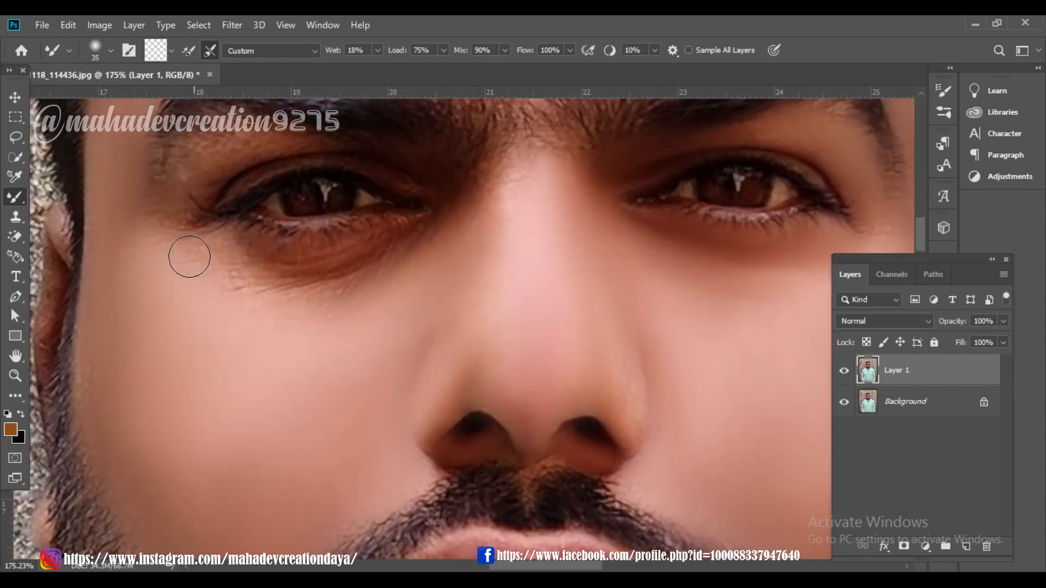
mouse_move(155, 242)
mouse_down()
mouse_move(281, 277)
mouse_move(221, 248)
mouse_move(286, 268)
mouse_move(351, 266)
mouse_up()
mouse_move(430, 238)
mouse_down()
mouse_move(348, 278)
mouse_move(390, 269)
mouse_move(232, 291)
mouse_move(362, 286)
mouse_move(225, 292)
mouse_move(226, 268)
mouse_move(146, 244)
mouse_up()
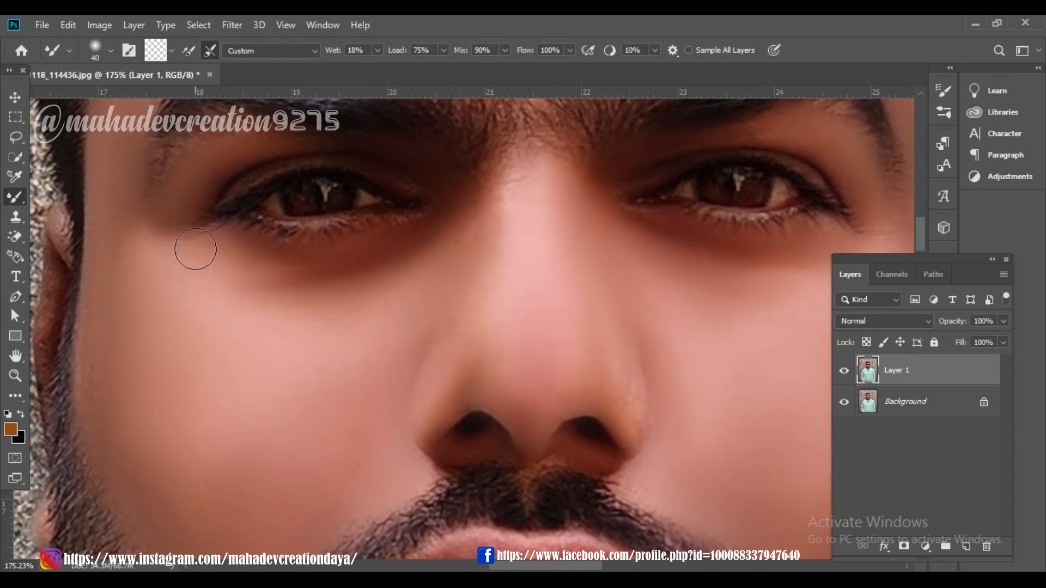
Smooth the ear and earlobe on the photo's left side, reducing the brush size from 35 to 20.
scroll(182, 244, down, 3)
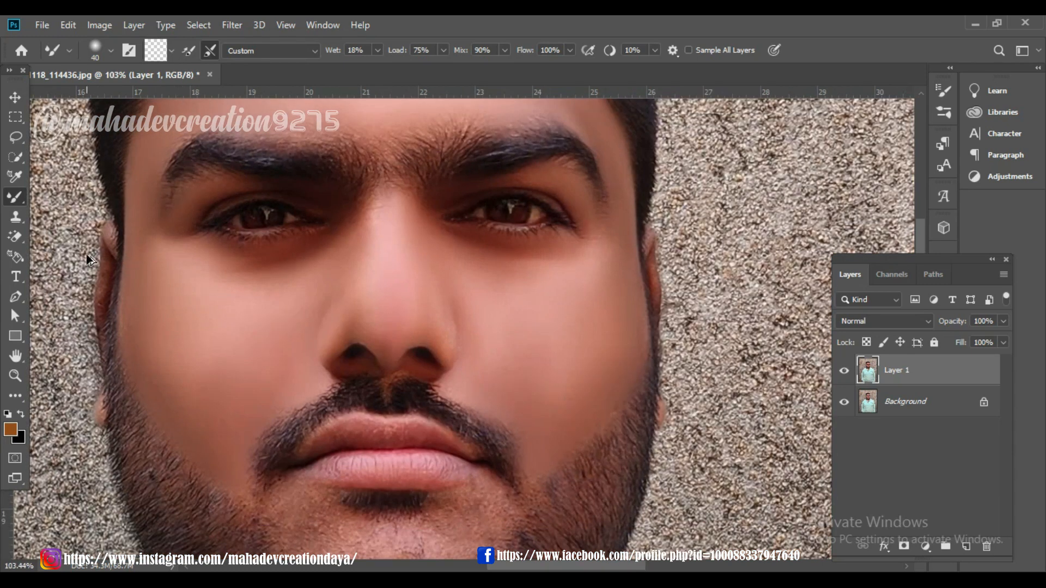
scroll(89, 259, up, 4)
scroll(87, 259, up, 2)
key(bracketleft)
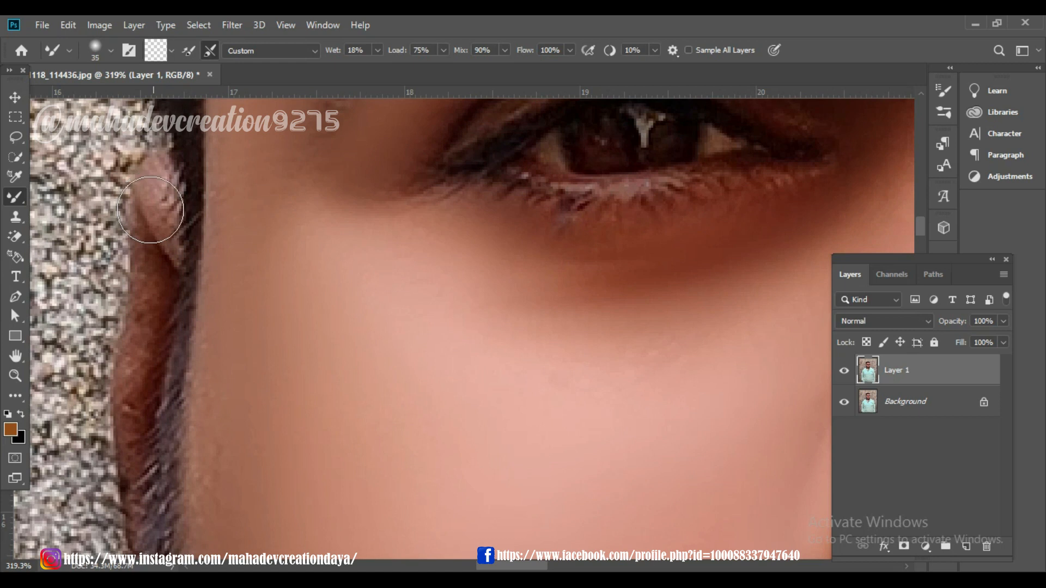
mouse_move(154, 177)
mouse_down()
mouse_move(165, 234)
mouse_move(154, 170)
mouse_up()
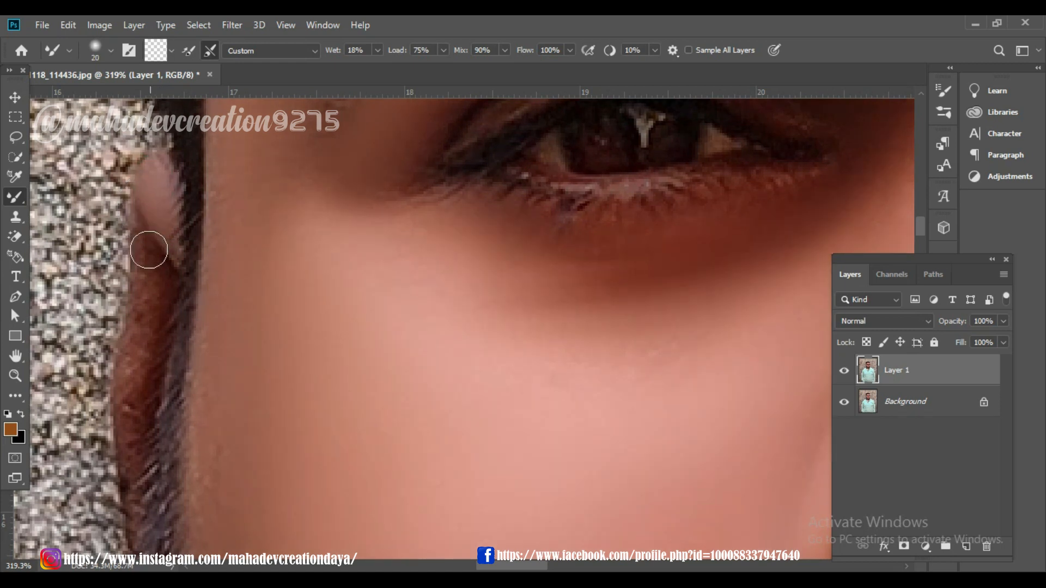
drag(143, 246, 148, 353)
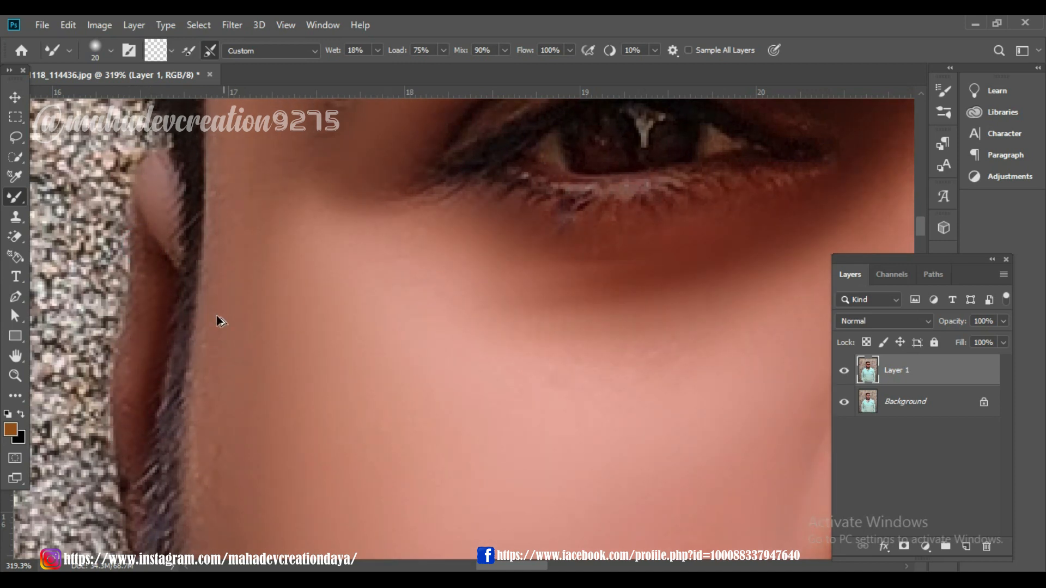
scroll(216, 317, down, 4)
scroll(188, 471, up, 4)
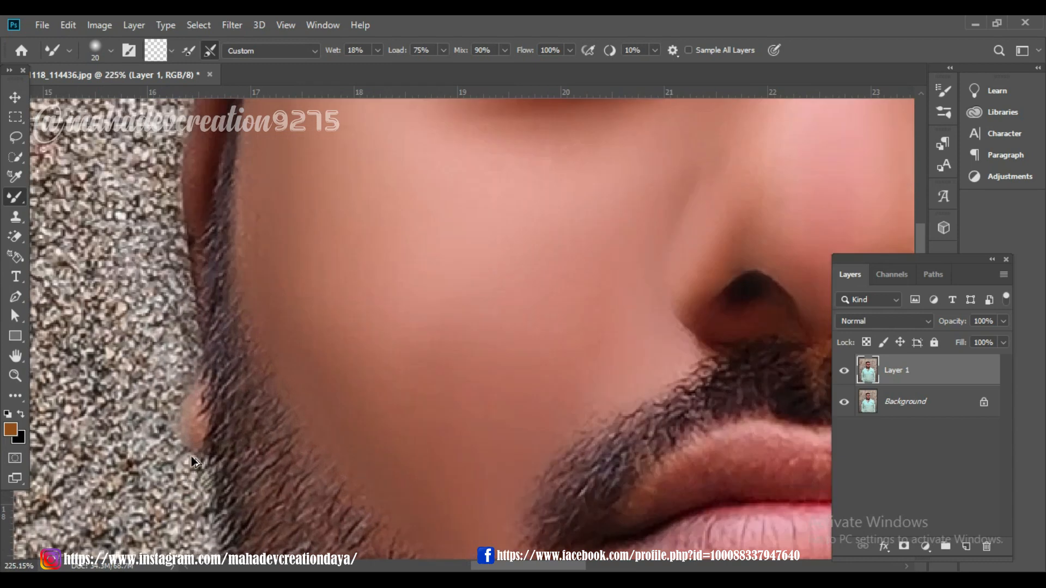
mouse_move(202, 373)
mouse_down()
mouse_move(204, 422)
mouse_move(207, 393)
mouse_up()
Smooth the ear on the photo's right side with brush size 20.
scroll(197, 402, down, 8)
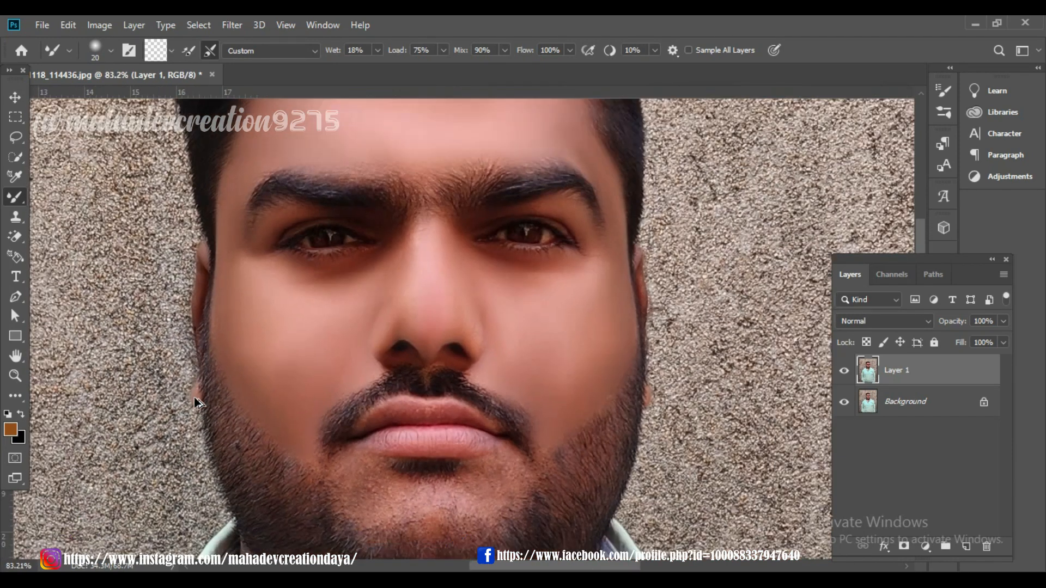
scroll(384, 352, up, 6)
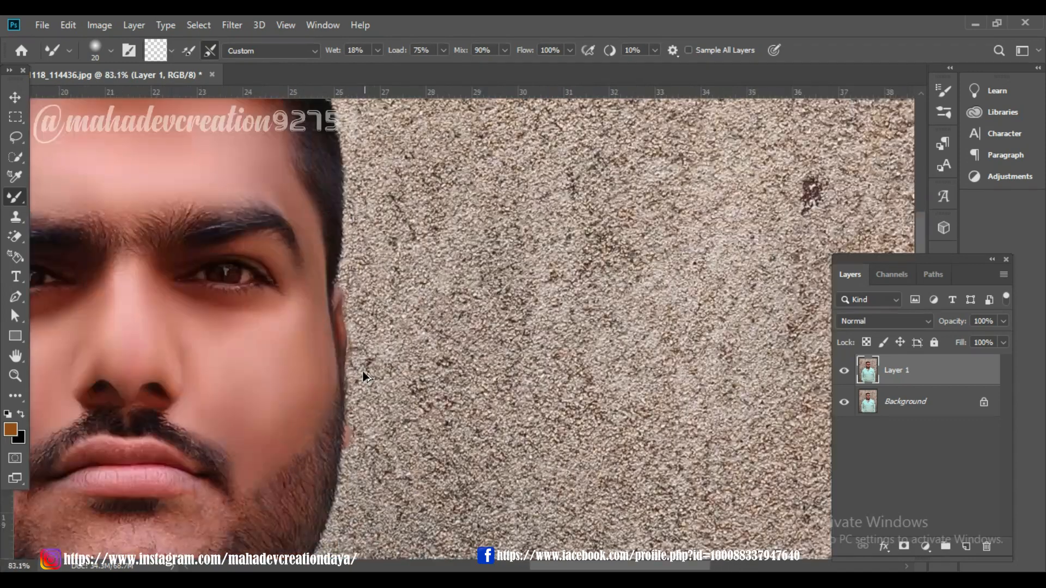
scroll(341, 315, up, 2)
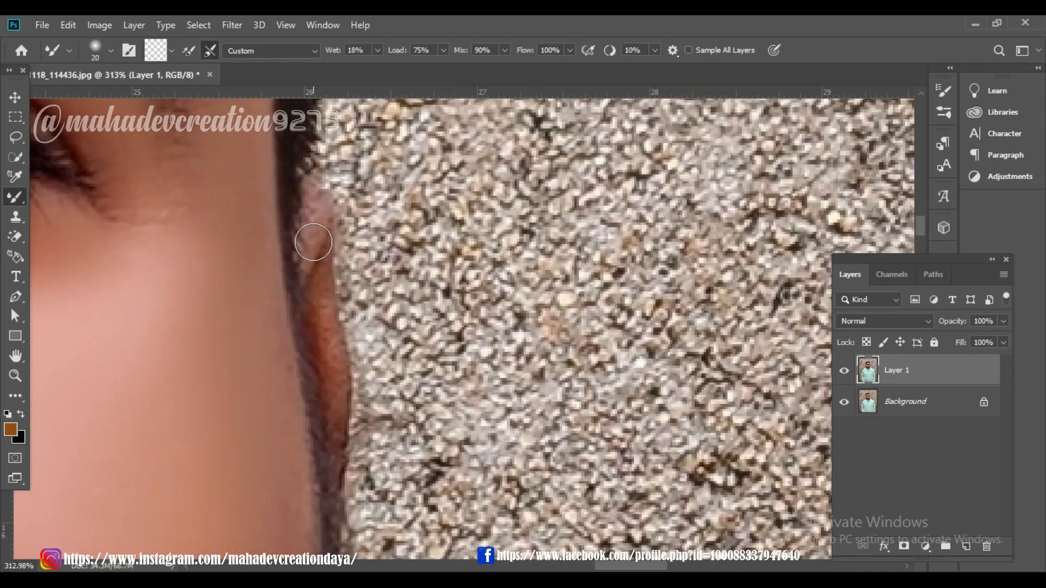
mouse_move(318, 216)
mouse_down()
mouse_move(328, 364)
mouse_move(327, 320)
mouse_move(326, 348)
mouse_move(341, 434)
mouse_up()
scroll(343, 428, down, 1)
scroll(345, 421, down, 6)
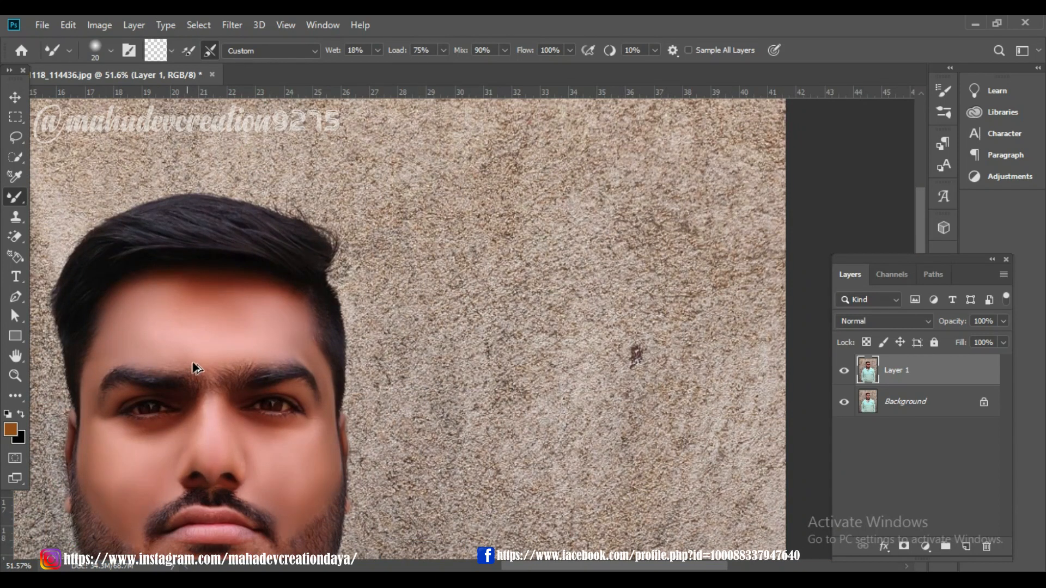
Smooth the chin below the lower lip and out to the beard edges with brush size 60.
key(bracketright)
scroll(240, 383, down, 2)
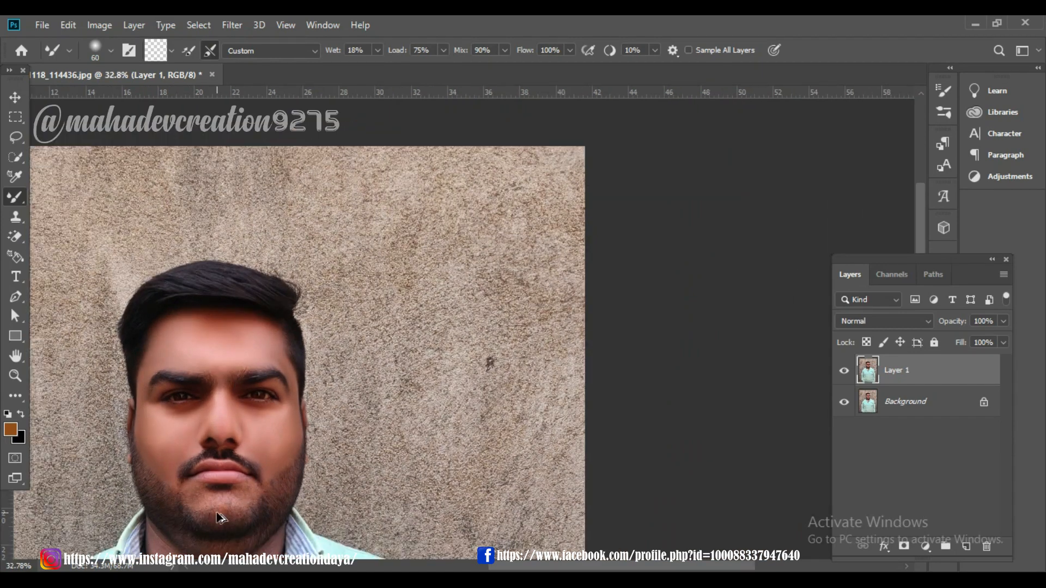
scroll(210, 518, up, 4)
scroll(196, 518, up, 2)
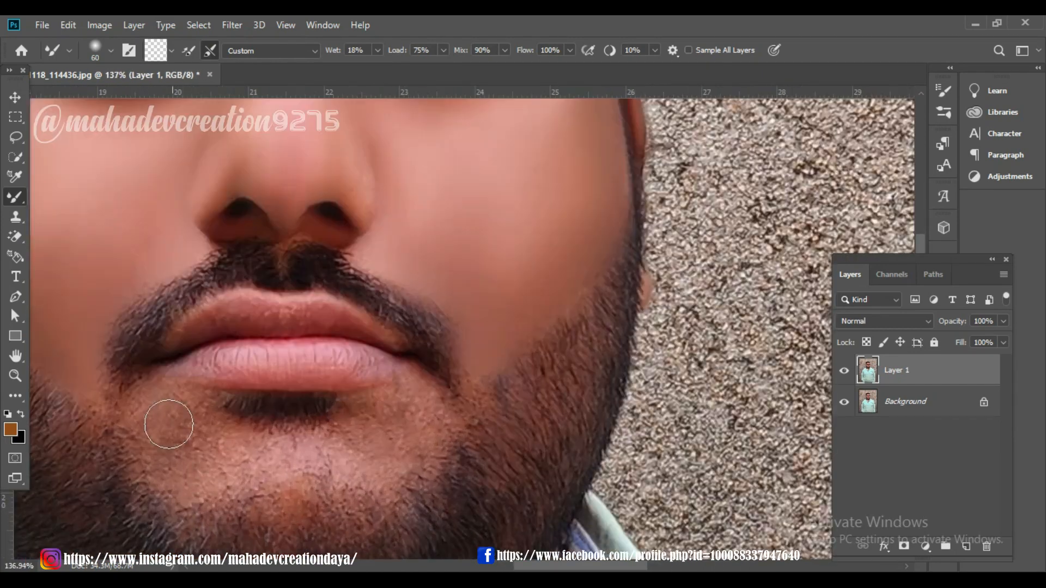
mouse_move(164, 408)
mouse_down()
mouse_move(160, 446)
mouse_move(159, 407)
mouse_move(179, 458)
mouse_up()
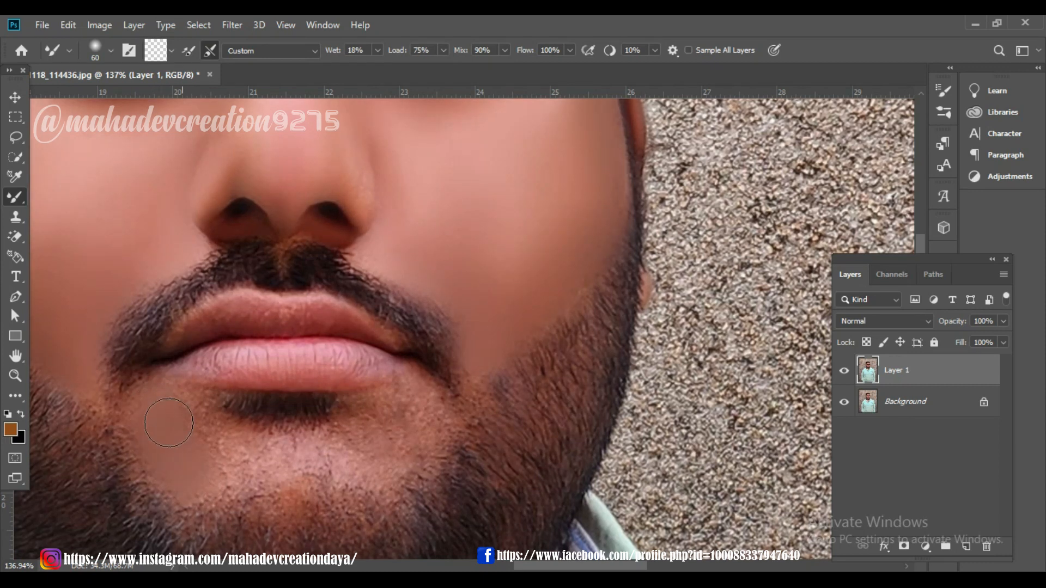
mouse_move(221, 457)
mouse_down()
mouse_move(245, 463)
mouse_move(227, 443)
mouse_up()
mouse_move(292, 462)
mouse_down()
mouse_move(340, 458)
mouse_move(329, 463)
mouse_move(367, 471)
mouse_move(370, 411)
mouse_move(360, 409)
mouse_move(349, 435)
mouse_move(286, 451)
mouse_move(348, 450)
mouse_move(390, 414)
mouse_move(404, 424)
mouse_move(430, 416)
mouse_move(386, 472)
mouse_move(284, 471)
mouse_up()
mouse_move(467, 384)
mouse_down()
mouse_move(460, 406)
mouse_move(459, 388)
mouse_up()
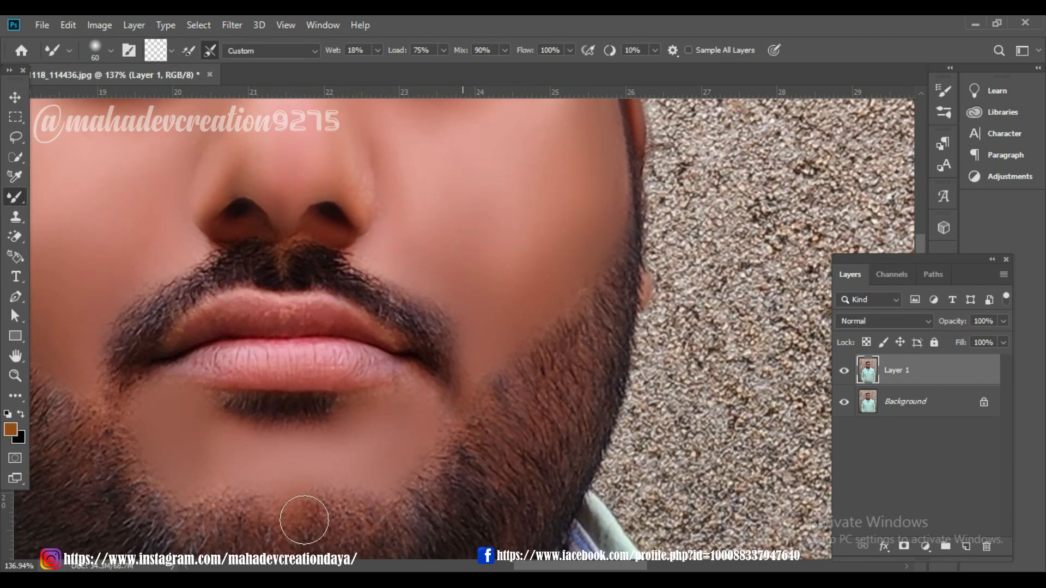
mouse_move(131, 420)
mouse_down()
mouse_move(105, 398)
mouse_move(133, 427)
mouse_move(110, 409)
mouse_up()
scroll(248, 434, down, 3)
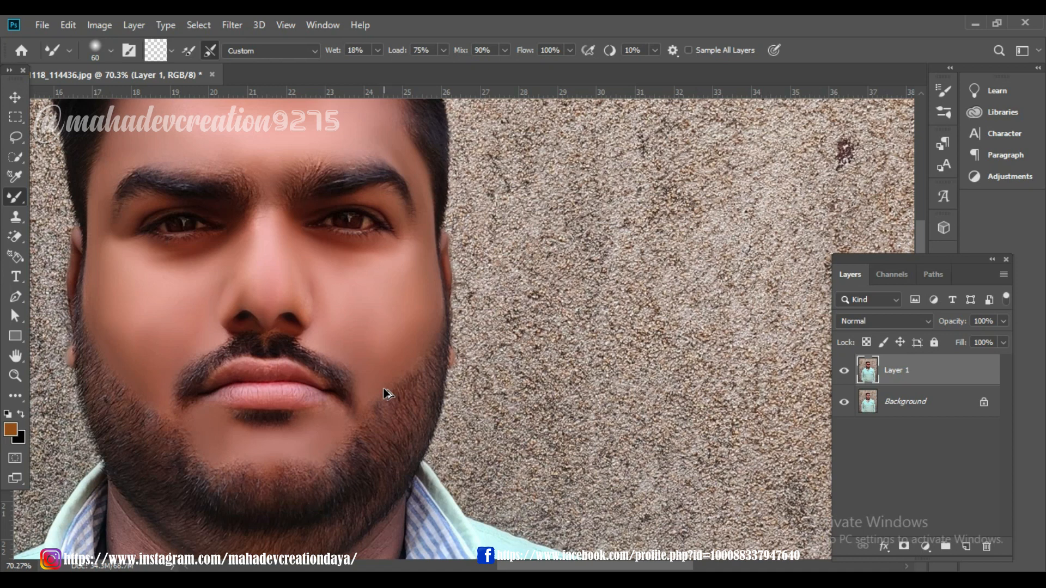
Smooth the neck on the photo's left side and under the beard with brush sizes 60 and 50.
scroll(384, 389, down, 3)
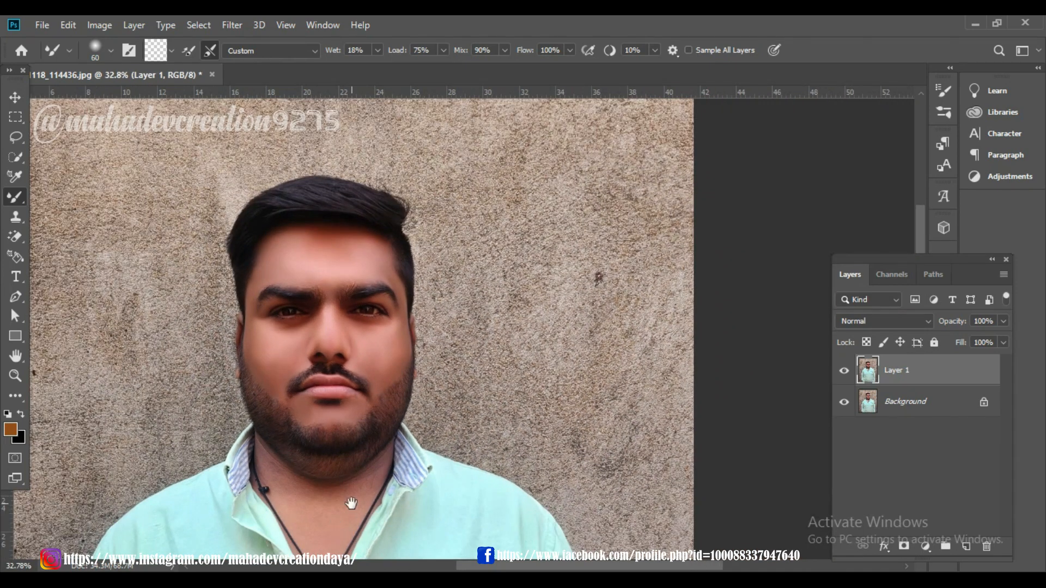
drag(351, 449, 355, 374)
scroll(302, 376, up, 2)
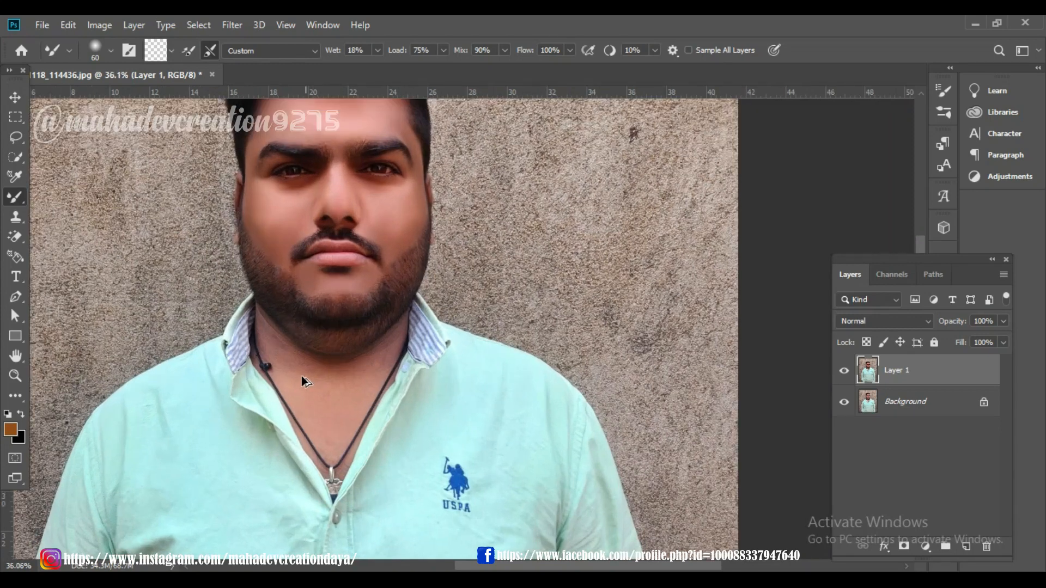
scroll(261, 328, up, 5)
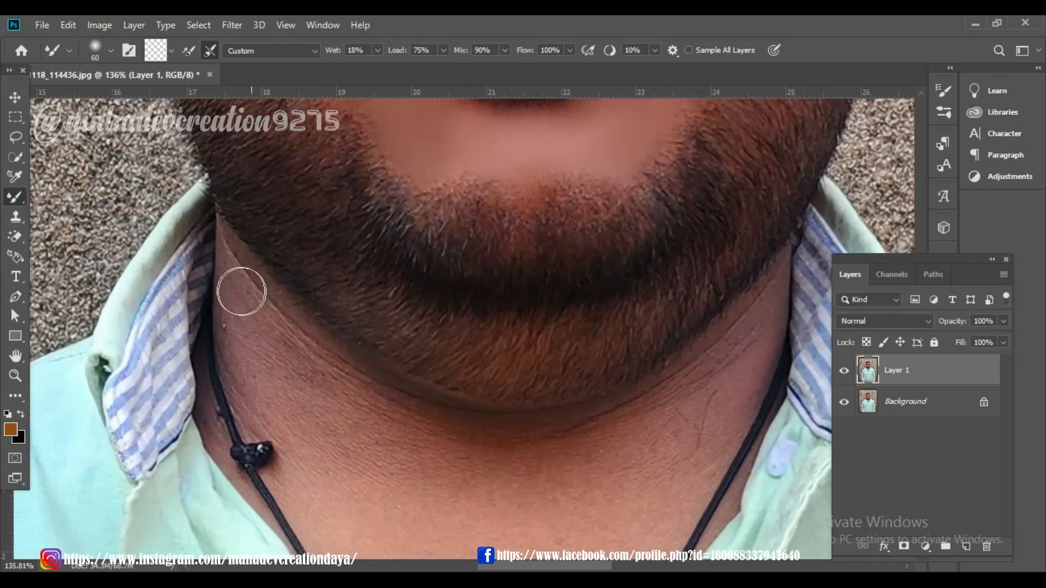
mouse_move(223, 231)
mouse_down()
mouse_move(248, 287)
mouse_move(227, 247)
mouse_move(284, 324)
mouse_move(325, 348)
mouse_move(285, 310)
mouse_move(304, 347)
mouse_move(229, 262)
mouse_move(251, 415)
mouse_move(259, 387)
mouse_move(296, 398)
mouse_move(350, 385)
mouse_move(338, 365)
mouse_up()
key(])
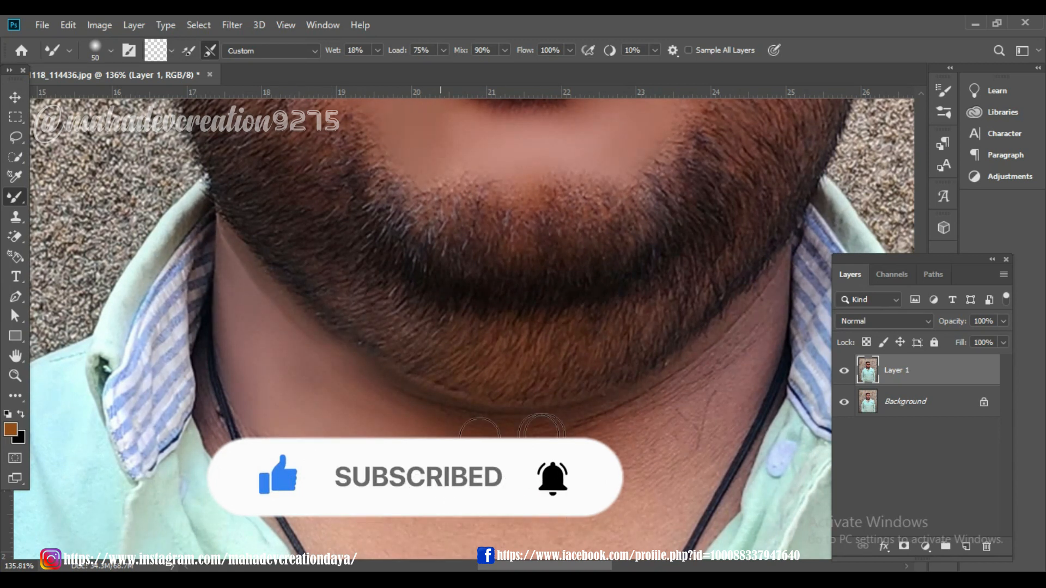
scroll(566, 436, down, 3)
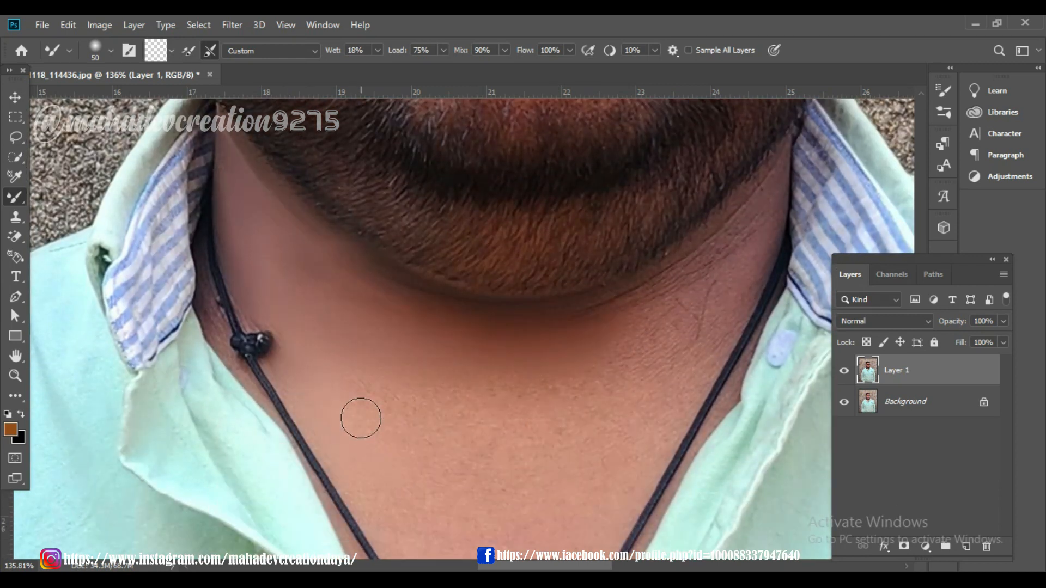
Smooth the lower neck and upper chest between the necklace cords with brush sizes 80 to 100.
key(bracketright)
key(bracketright)
scroll(405, 412, down, 3)
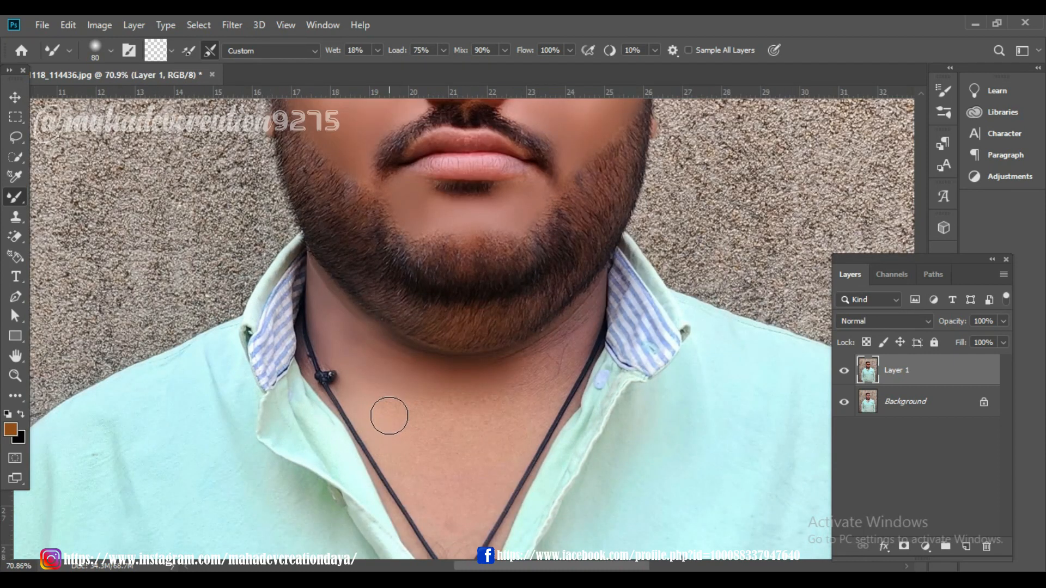
mouse_move(383, 394)
mouse_down()
mouse_move(430, 483)
mouse_move(401, 462)
mouse_move(434, 511)
mouse_move(437, 428)
mouse_move(452, 434)
mouse_up()
mouse_move(450, 392)
mouse_down()
mouse_move(544, 361)
mouse_move(525, 430)
mouse_move(523, 399)
mouse_up()
drag(485, 456, 465, 476)
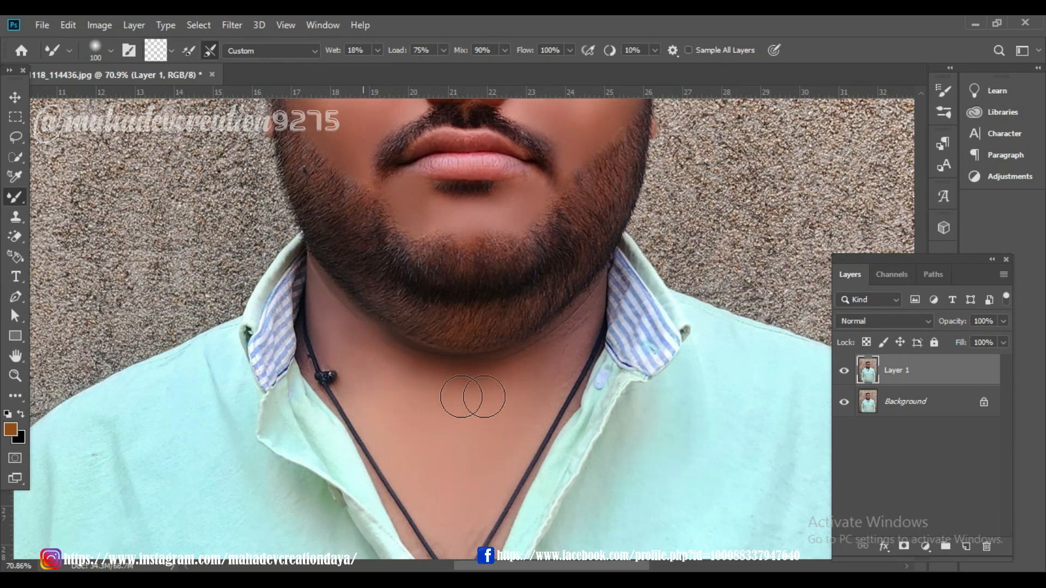
Smooth the neck on the photo's right side between the beard and the necklace cord with brush size 40.
scroll(646, 315, up, 5)
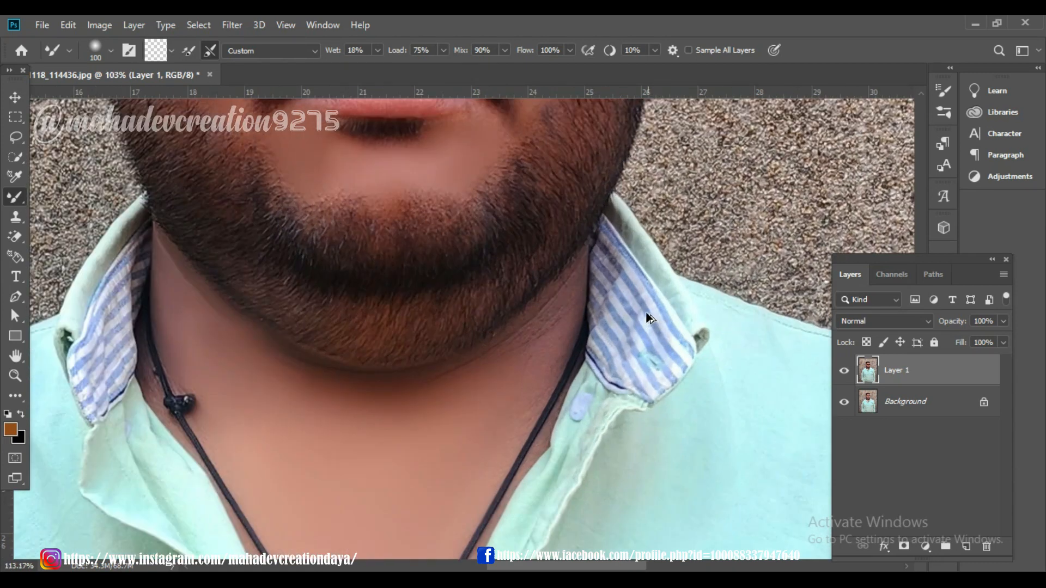
key(bracketleft)
key(bracketleft)
key(bracketleft)
key(bracketleft)
key(bracketleft)
key(bracketleft)
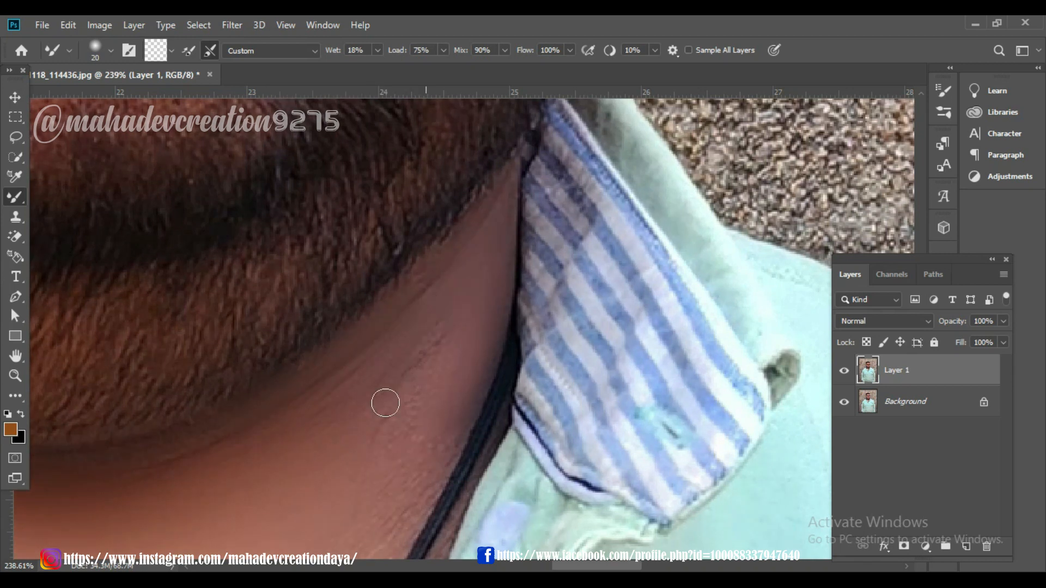
key(bracketright)
key(bracketright)
key(bracketright)
key(bracketright)
mouse_move(439, 322)
mouse_down()
mouse_move(388, 467)
mouse_move(362, 460)
mouse_move(388, 383)
mouse_up()
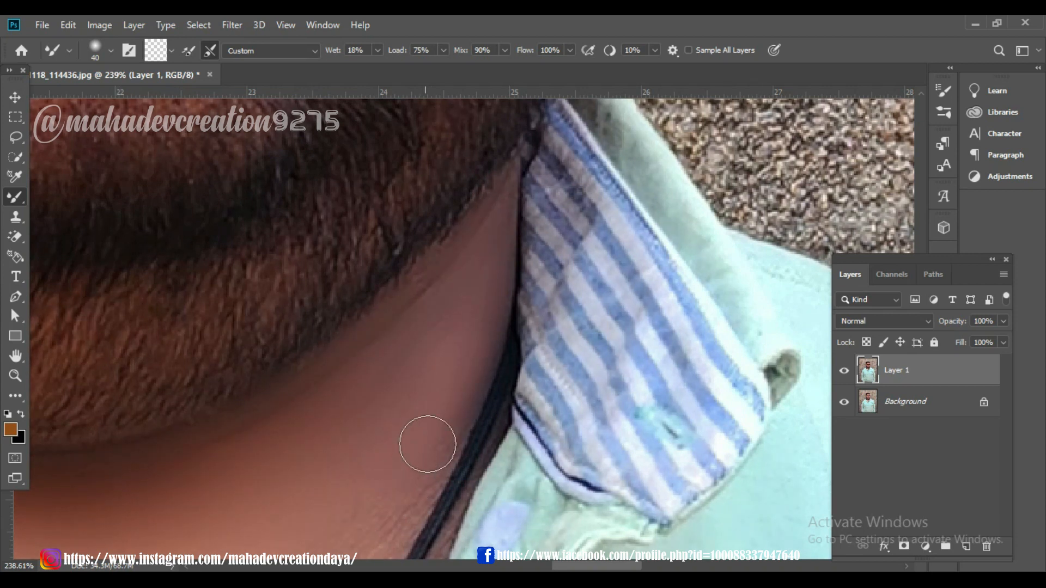
scroll(397, 456, down, 5)
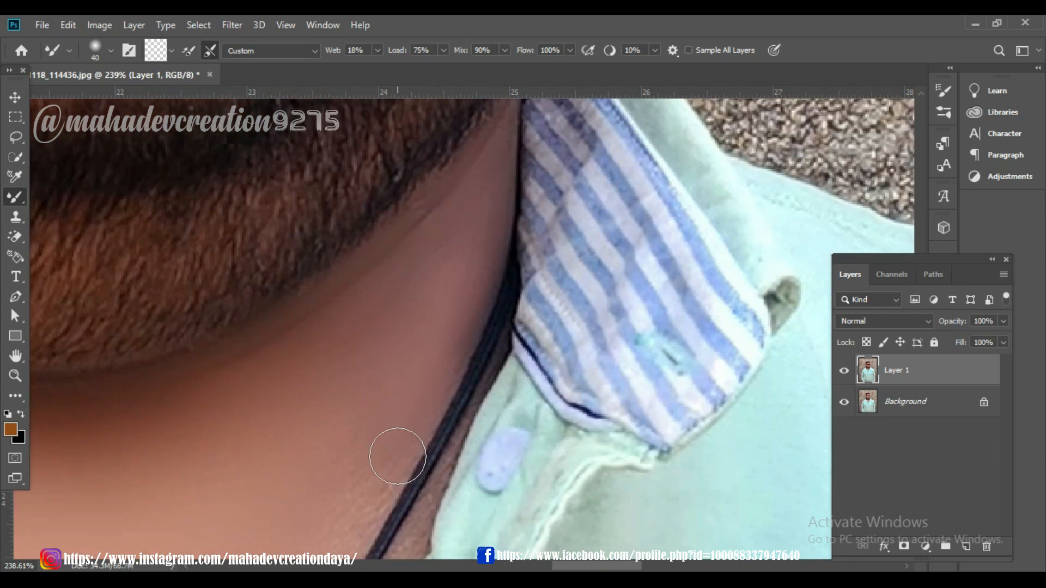
mouse_move(376, 315)
mouse_down()
mouse_move(346, 381)
mouse_move(364, 329)
mouse_move(387, 306)
mouse_move(372, 344)
mouse_move(402, 287)
mouse_up()
Smooth the forehead and both cheeks with brush size 200.
scroll(384, 309, down, 6)
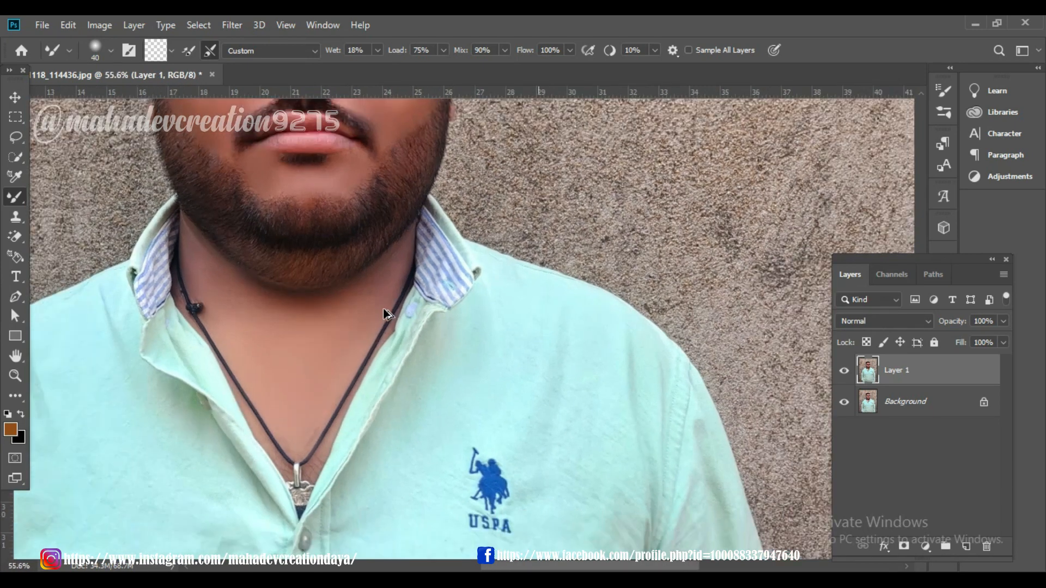
scroll(255, 426, down, 6)
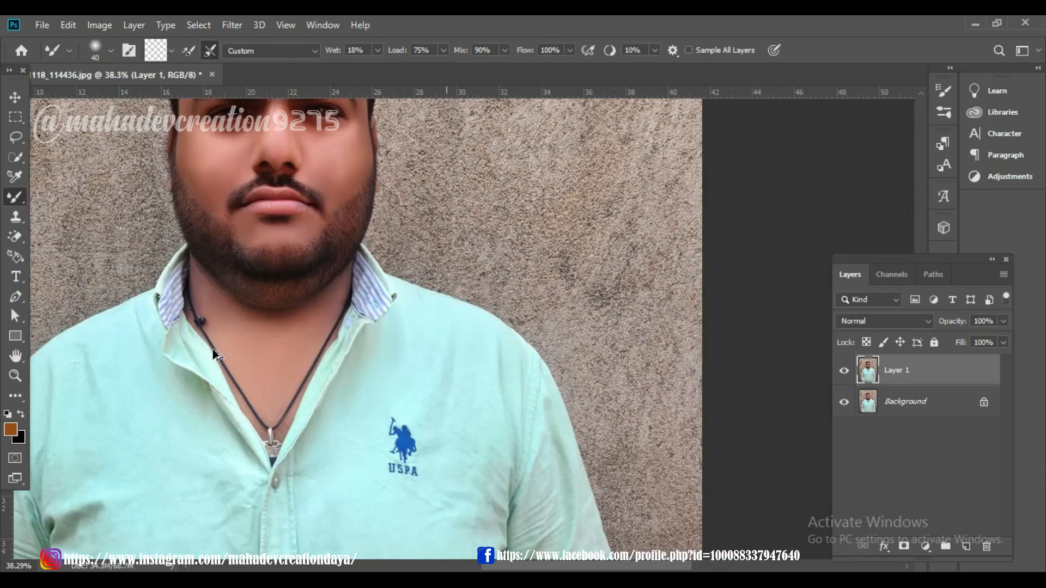
scroll(214, 354, down, 1)
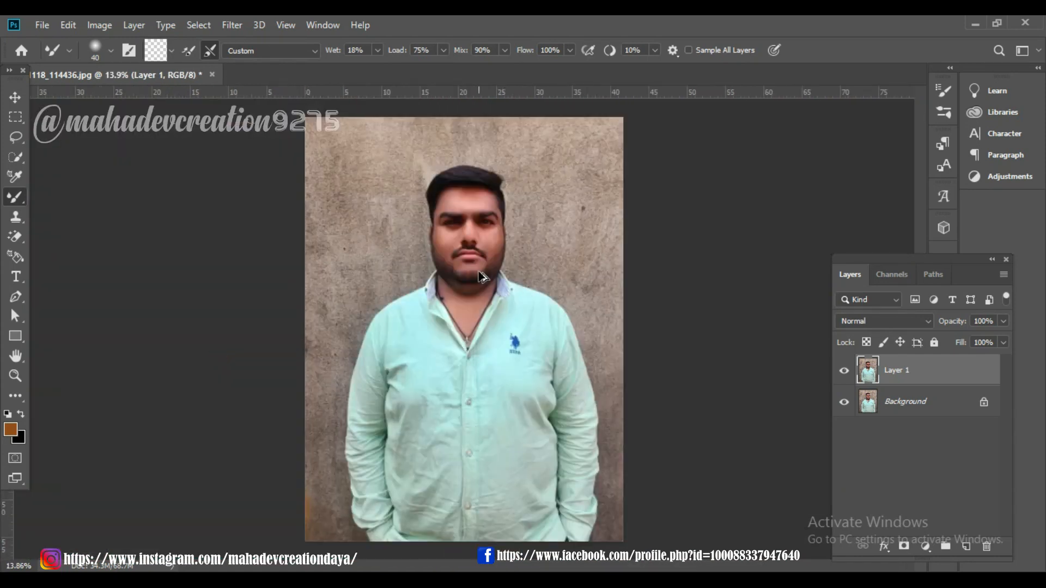
scroll(476, 246, up, 5)
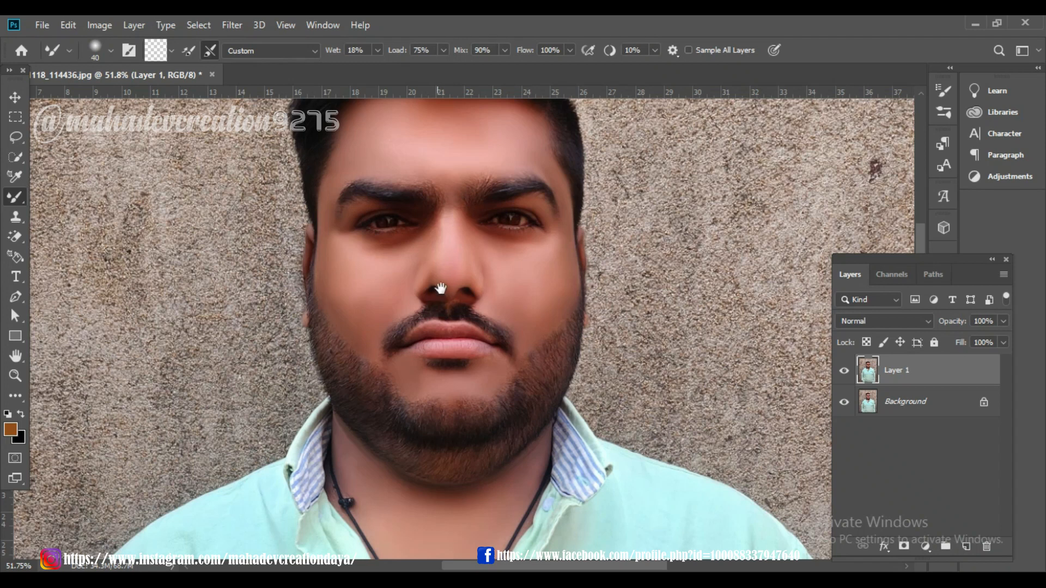
drag(440, 287, 380, 444)
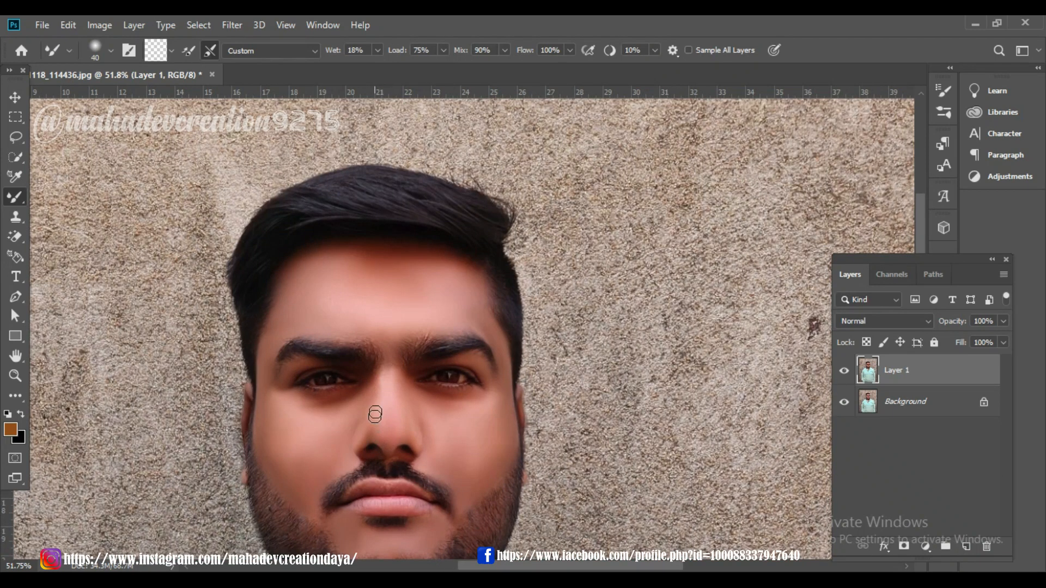
key([)
mouse_move(324, 287)
mouse_down()
mouse_move(417, 291)
mouse_move(351, 289)
mouse_move(393, 296)
mouse_move(420, 281)
mouse_move(374, 290)
mouse_move(405, 288)
mouse_move(370, 303)
mouse_move(338, 291)
mouse_move(446, 283)
mouse_move(369, 286)
mouse_move(388, 274)
mouse_move(349, 280)
mouse_move(445, 281)
mouse_move(365, 276)
mouse_move(383, 284)
mouse_move(330, 295)
mouse_up()
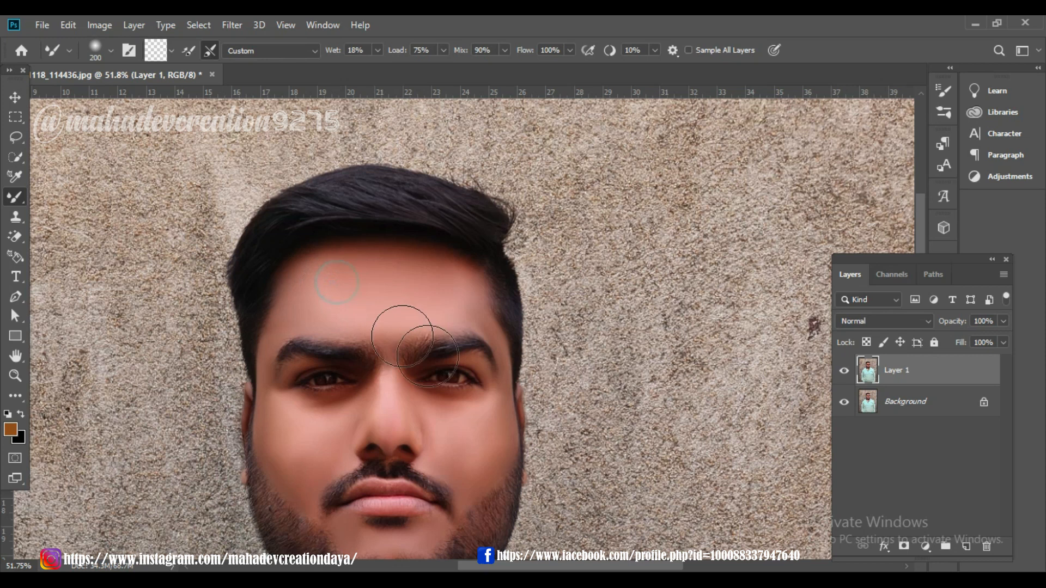
mouse_move(467, 431)
mouse_down()
mouse_move(470, 463)
mouse_move(472, 425)
mouse_up()
mouse_move(309, 430)
mouse_down()
mouse_move(275, 425)
mouse_move(301, 461)
mouse_up()
Blend the skin around the mouth and chin with brush size 125.
scroll(318, 448, down, 3)
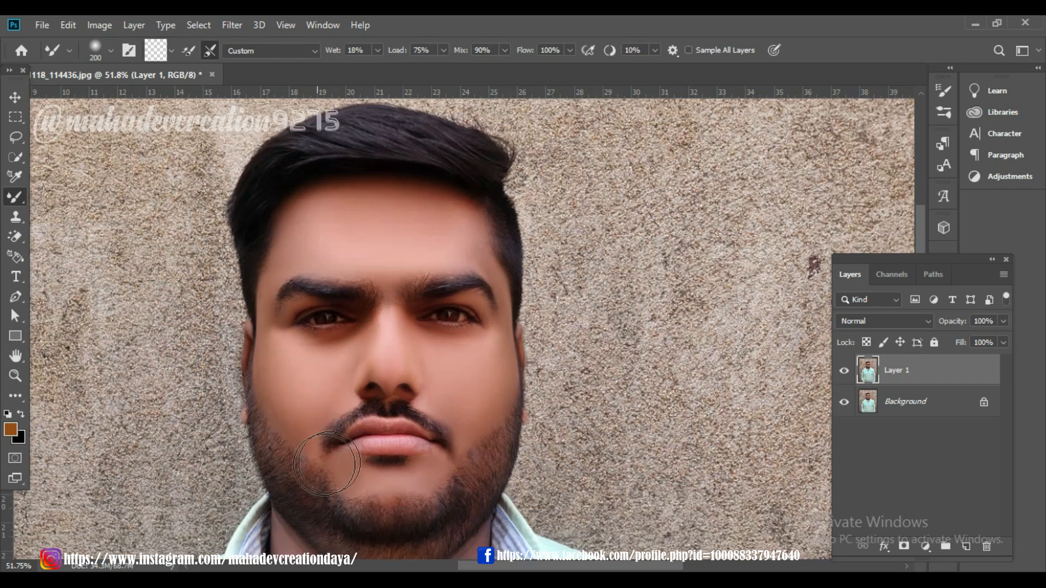
key(bracketleft)
key(bracketleft)
key(bracketleft)
mouse_move(350, 425)
mouse_down()
mouse_move(388, 436)
mouse_move(426, 420)
mouse_move(397, 435)
mouse_move(426, 438)
mouse_up()
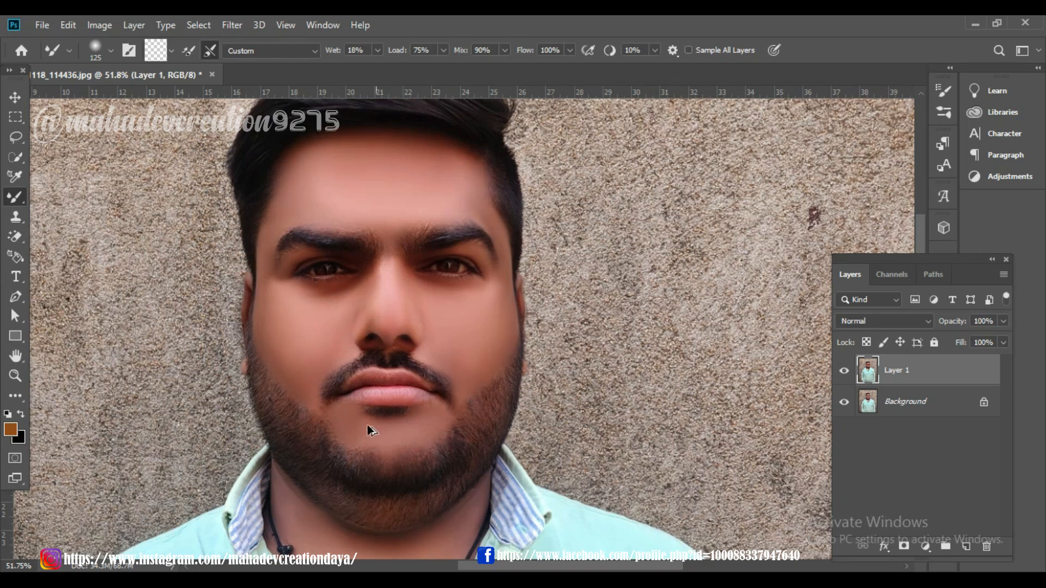
Select the man automatically with the Select Subject command.
scroll(359, 419, down, 6)
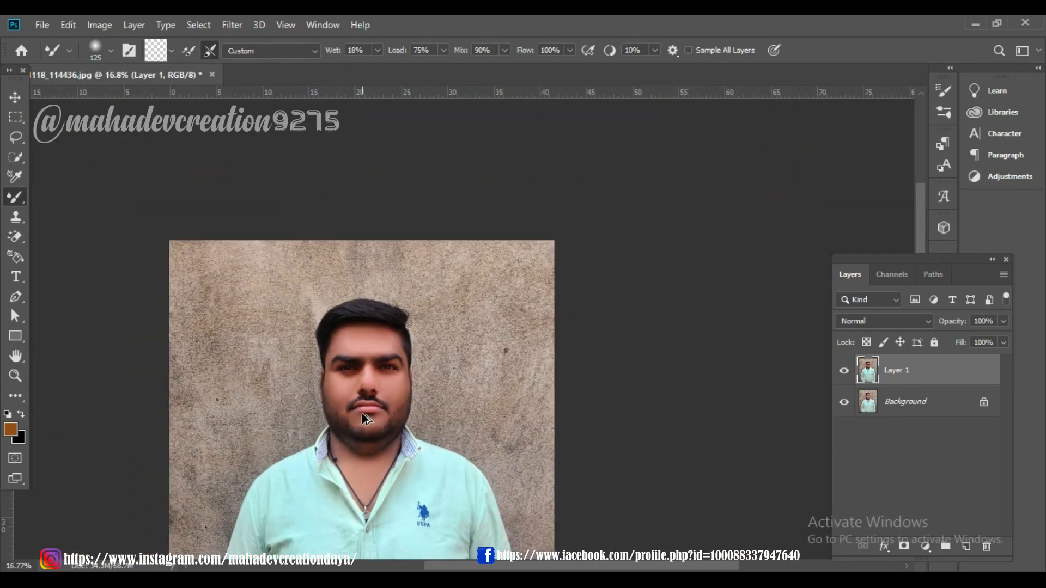
scroll(367, 448, down, 1)
scroll(469, 326, up, 5)
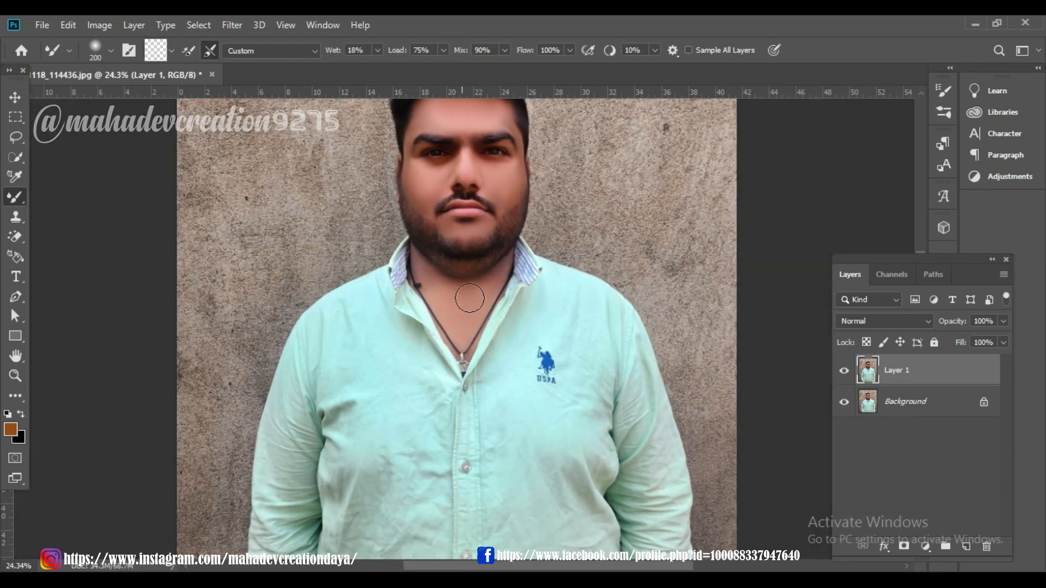
scroll(441, 325, down, 4)
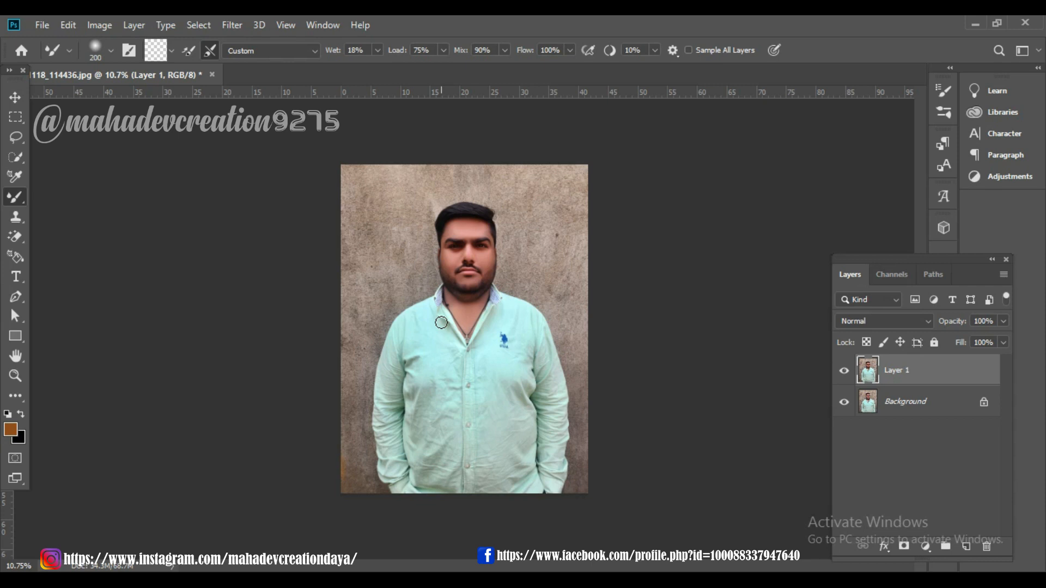
click(199, 25)
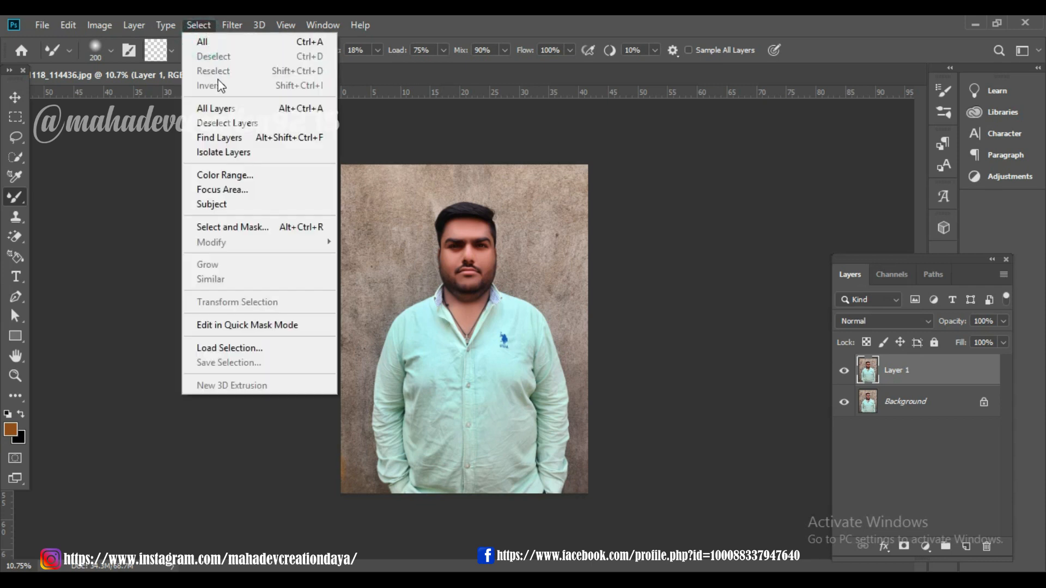
click(211, 206)
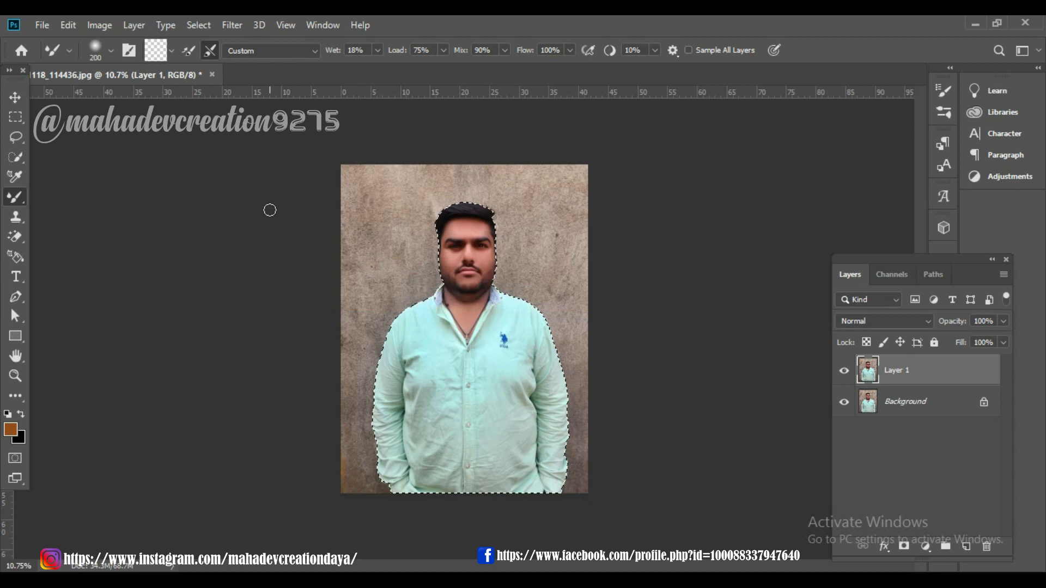
Add the missed earlobe on the photo's left side to the selection using the Quick Selection tool at brush size 25.
scroll(480, 188, up, 5)
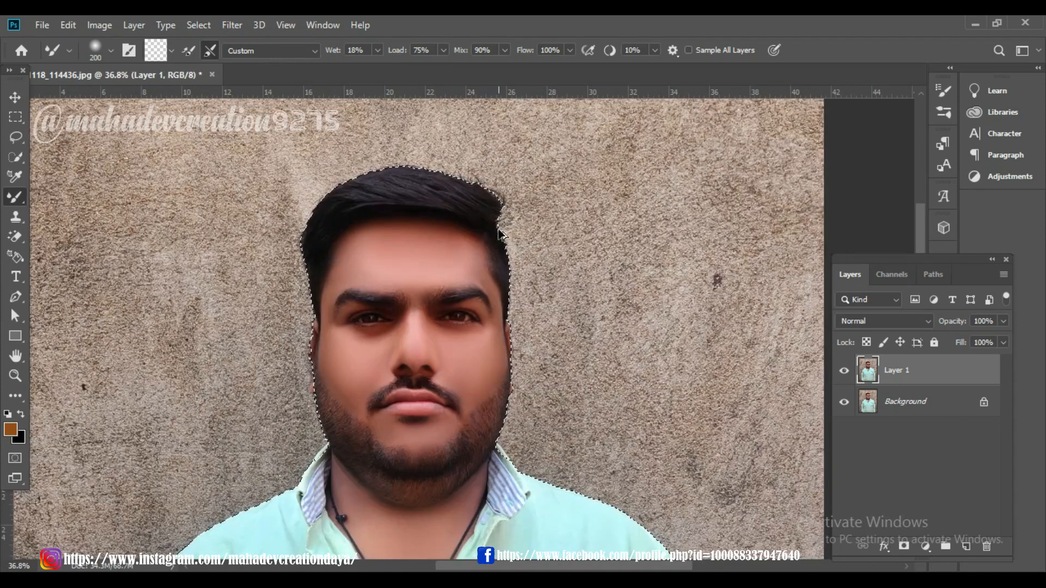
scroll(315, 398, up, 4)
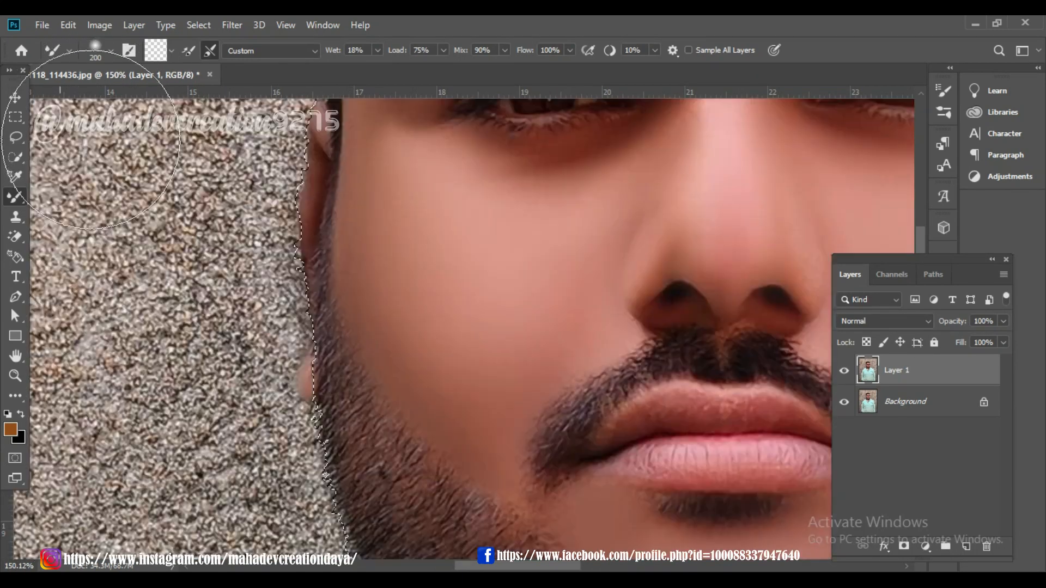
click(16, 157)
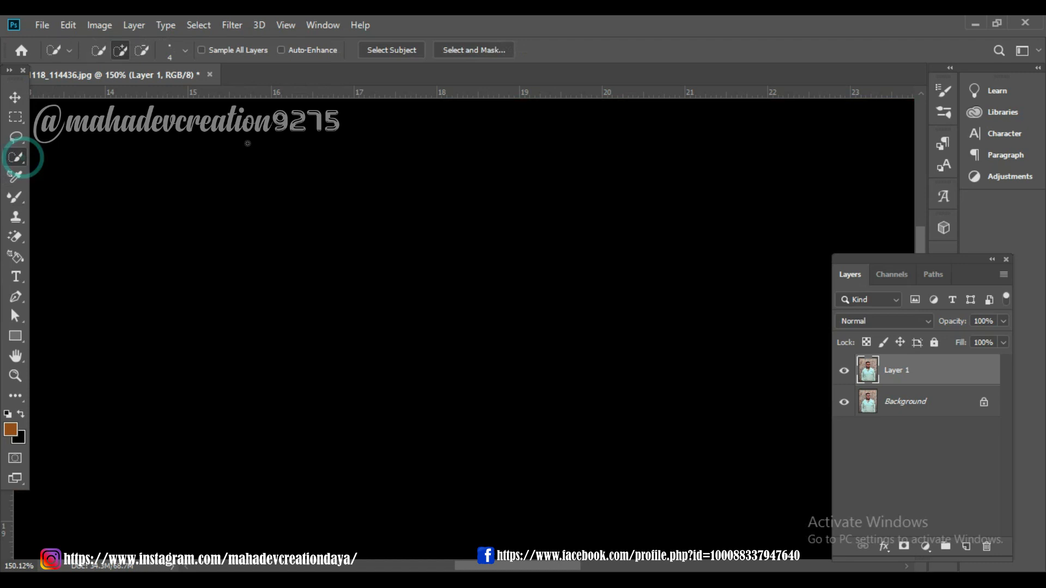
key(bracketright)
key(bracketright)
key(bracketright)
key(bracketright)
key(bracketright)
key(bracketright)
key(bracketright)
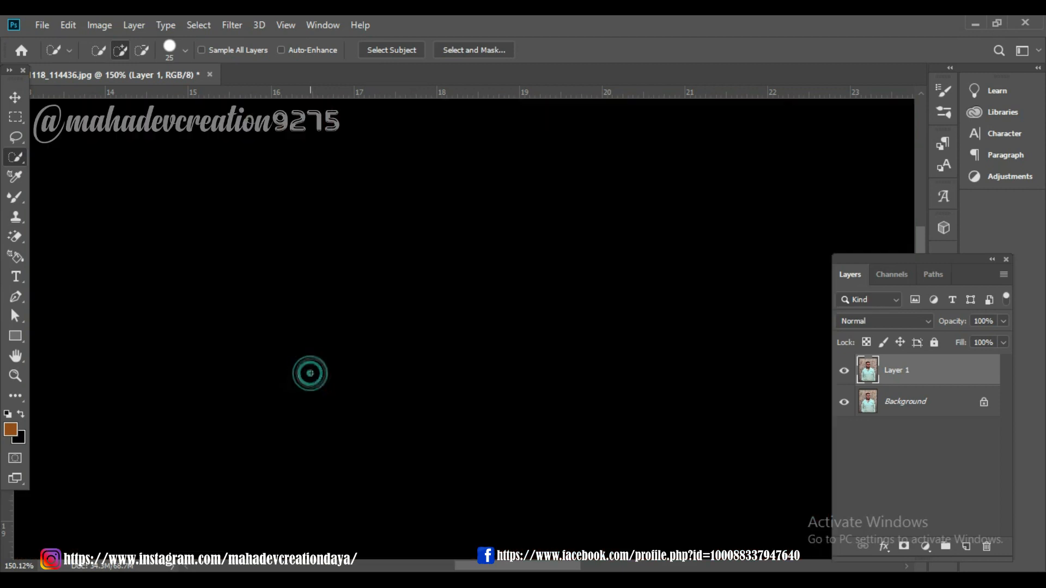
alt+scroll(310, 376, down, 5)
alt+scroll(321, 370, down, 3)
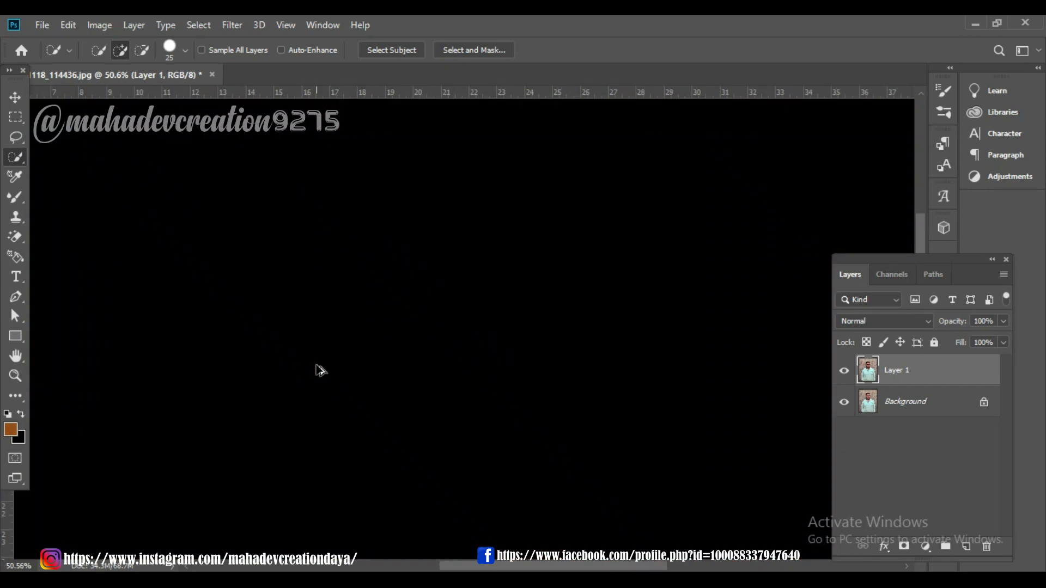
alt+scroll(482, 340, up, 4)
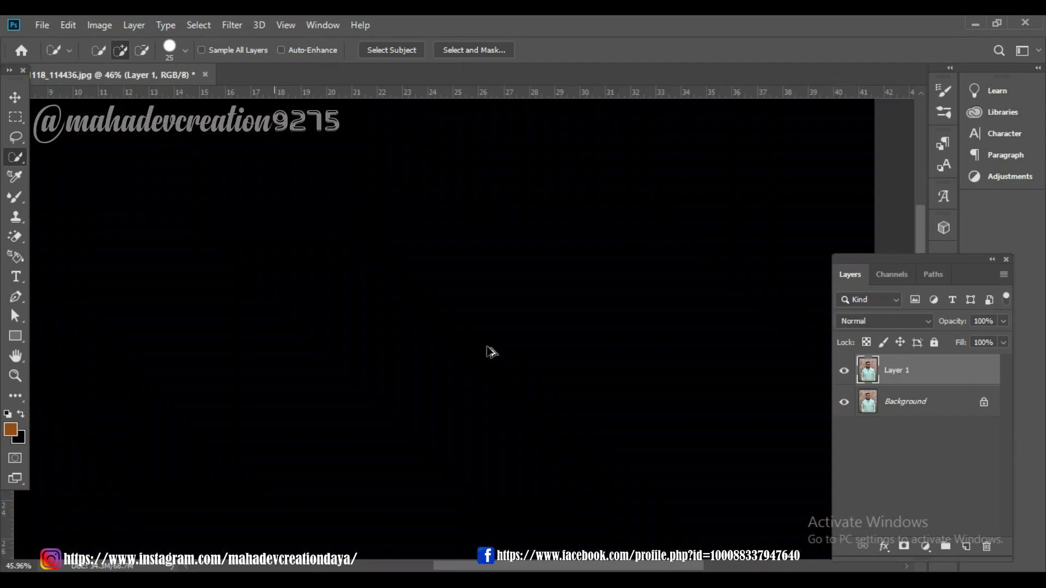
alt+scroll(488, 382, down, 4)
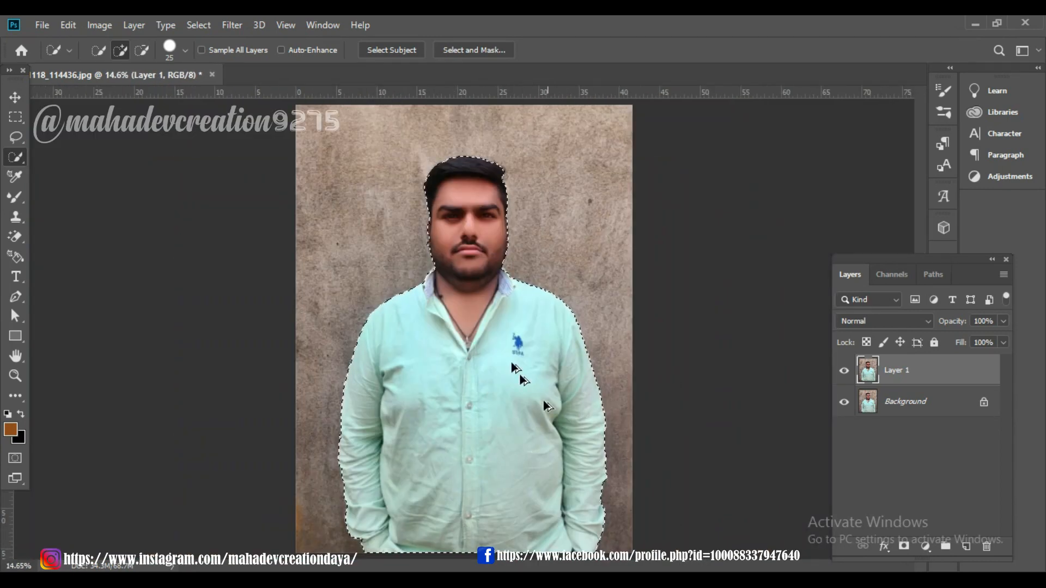
Refine the selection in Select and Mask with Smooth 9, Feather 1.0 px and Contrast 8%, and copy the man to a new layer.
click(199, 26)
click(232, 227)
click(835, 442)
drag(843, 443, 841, 481)
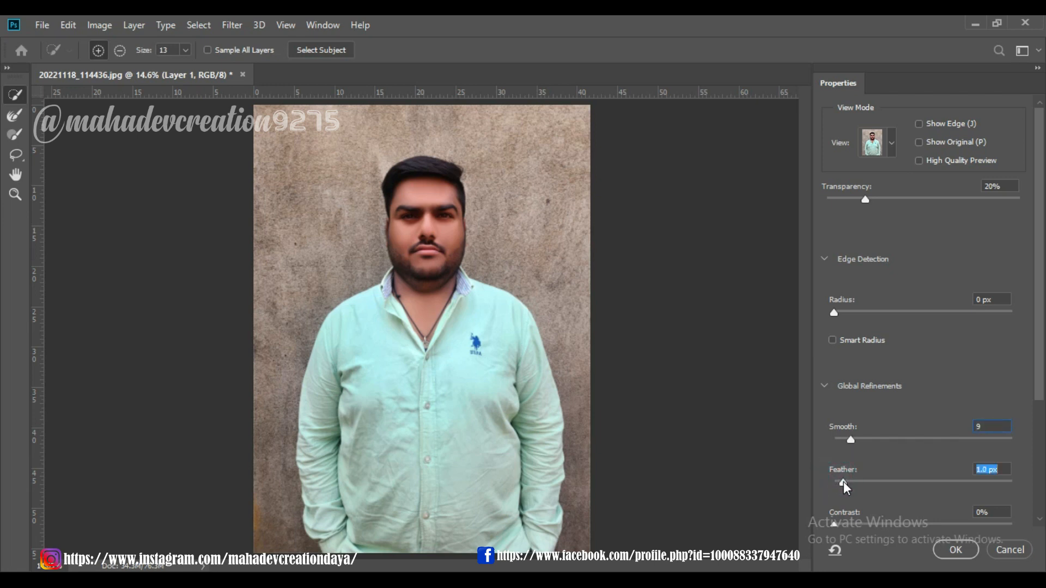
scroll(872, 495, down, 3)
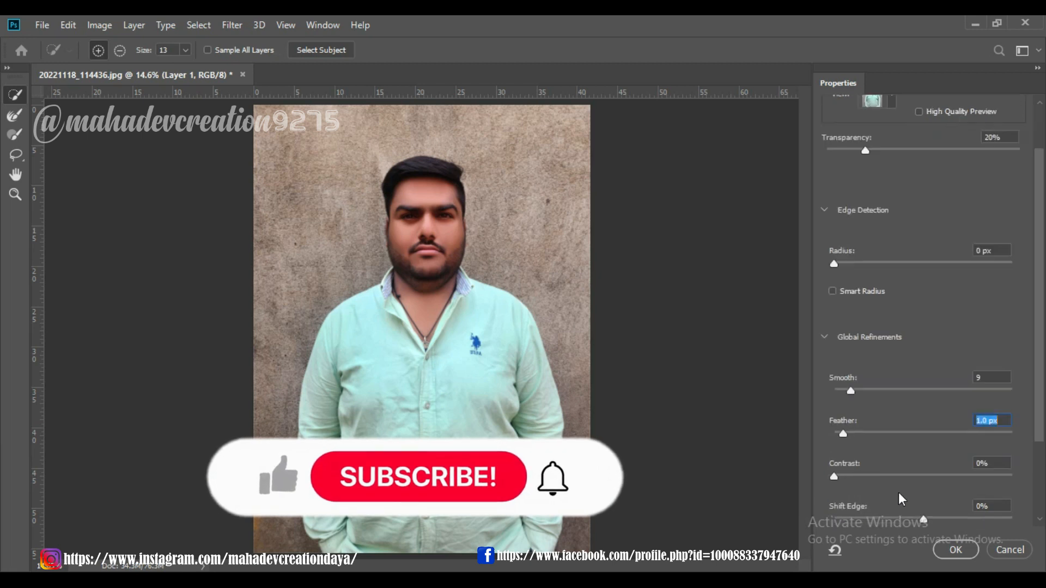
drag(834, 452, 848, 456)
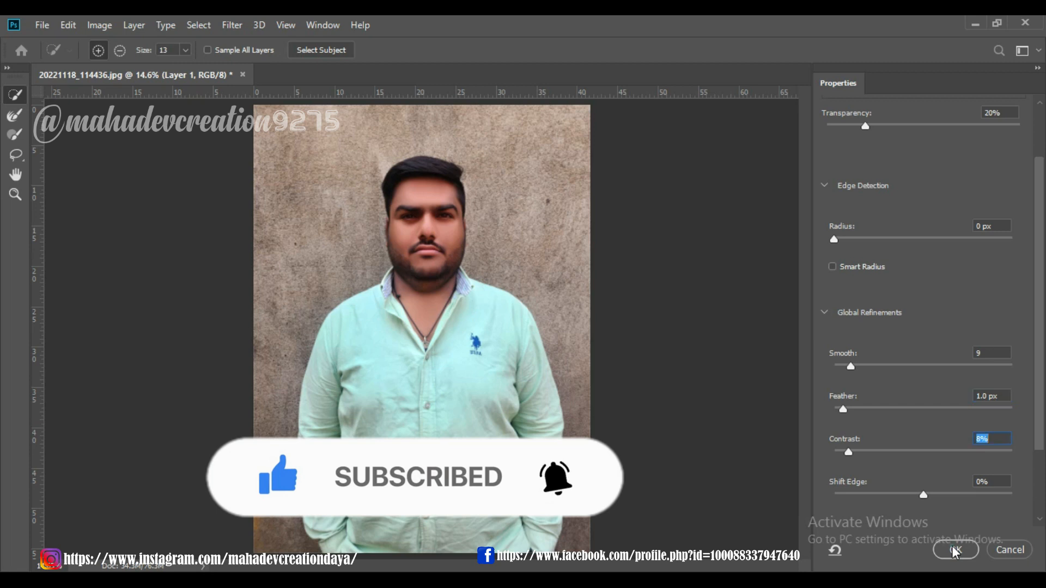
click(954, 549)
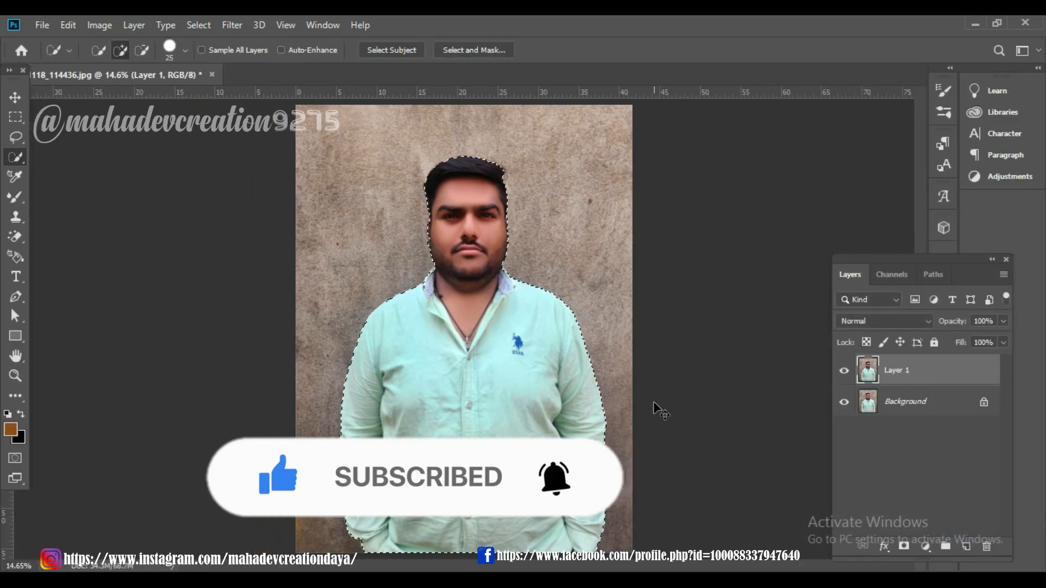
key(ctrl+j)
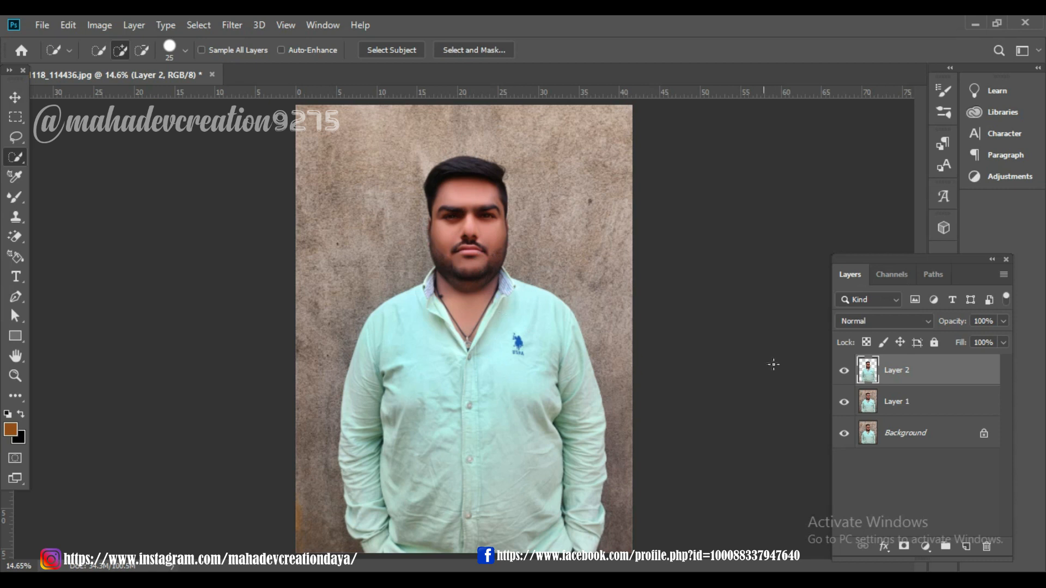
Open the cut-out layer in the Camera Raw filter and set the basic Exposure to +0.35.
scroll(496, 173, up, 4)
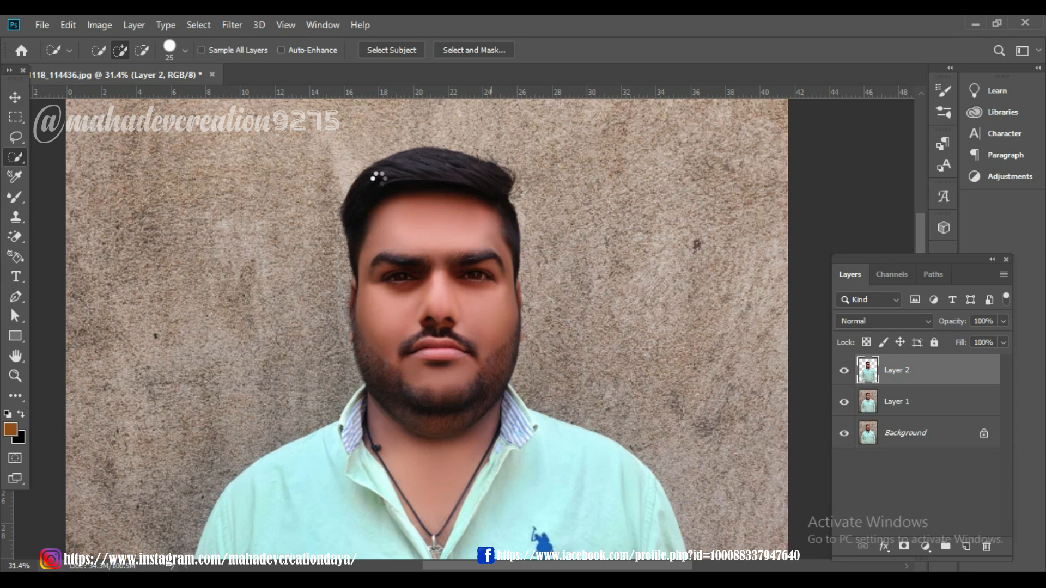
key(ctrl+shift+a)
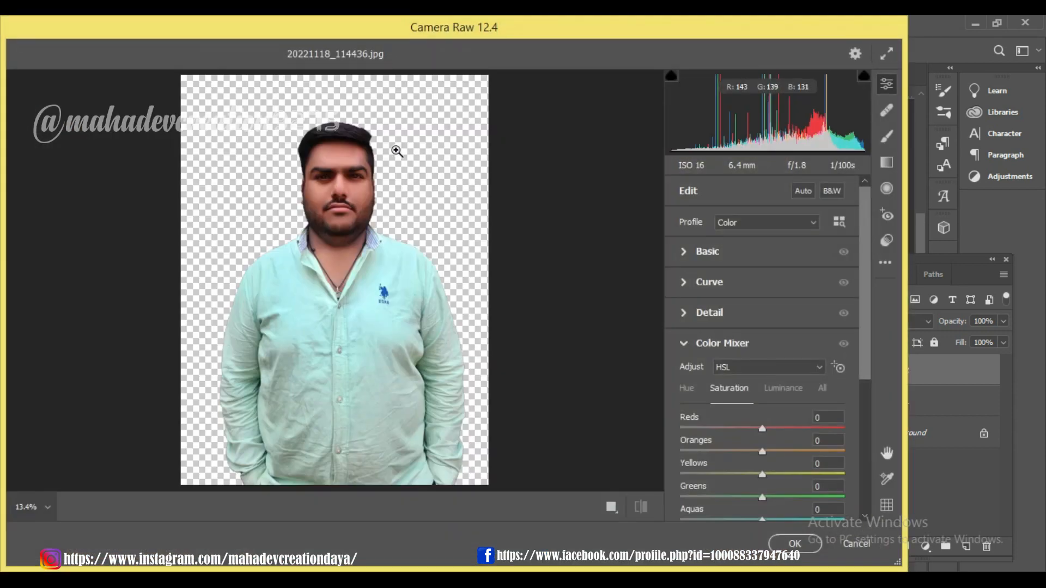
click(345, 148)
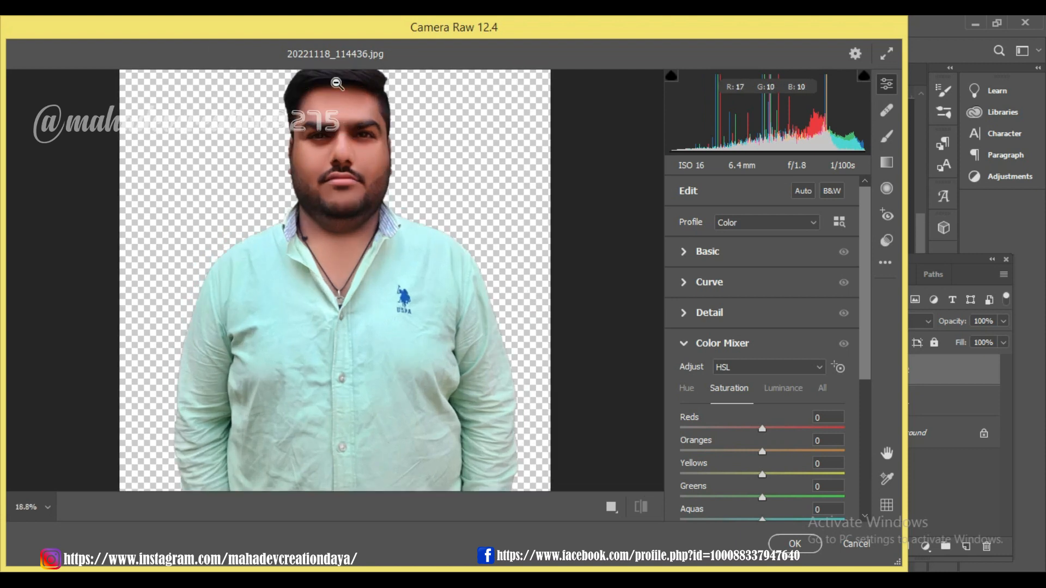
click(339, 86)
scroll(342, 89, up, 2)
scroll(343, 90, down, 3)
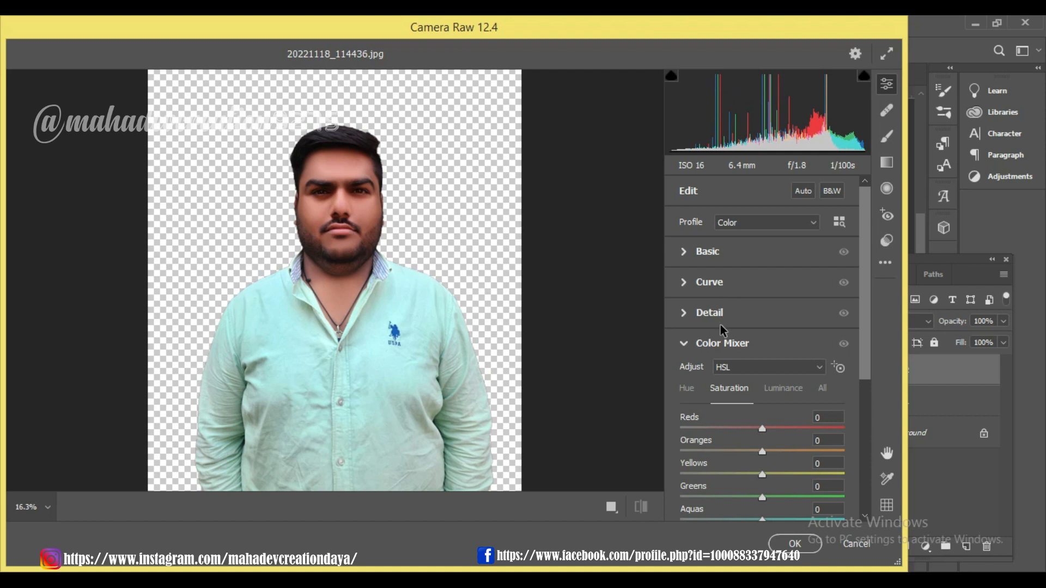
click(684, 344)
click(684, 253)
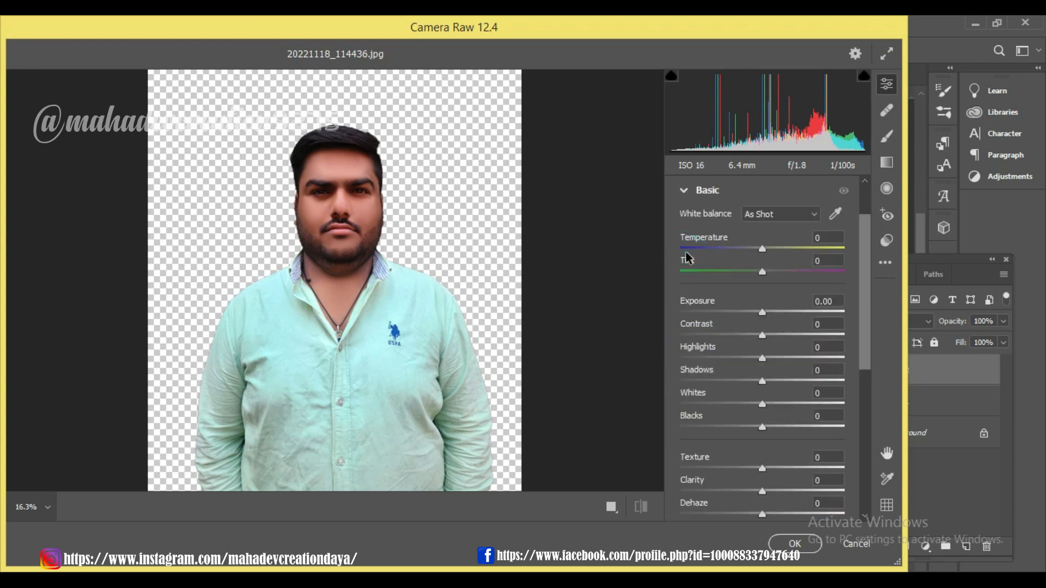
drag(762, 312, 769, 312)
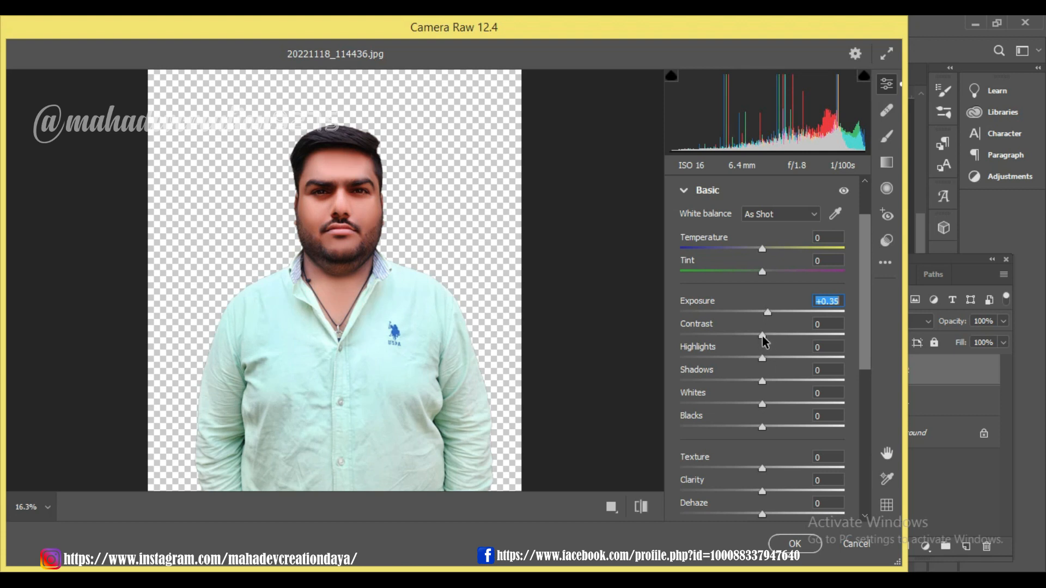
Set the basic adjustments to Exposure +0.05, Contrast +1, Highlights -8, Shadows +8, Whites -15, Blacks +3 and Clarity +5.
drag(763, 336, 764, 314)
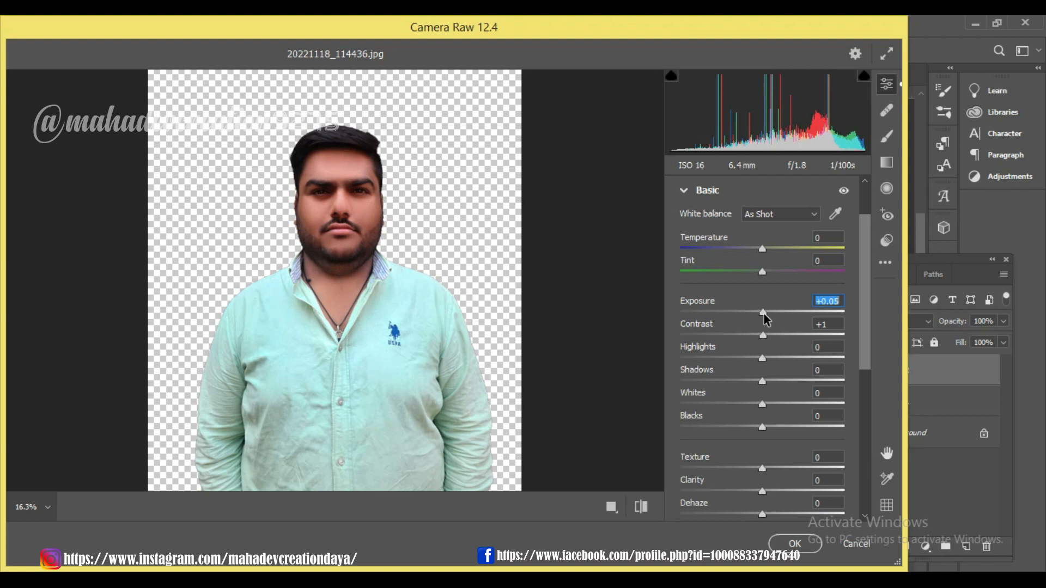
mouse_move(764, 360)
mouse_down()
mouse_move(791, 361)
mouse_move(757, 355)
mouse_up()
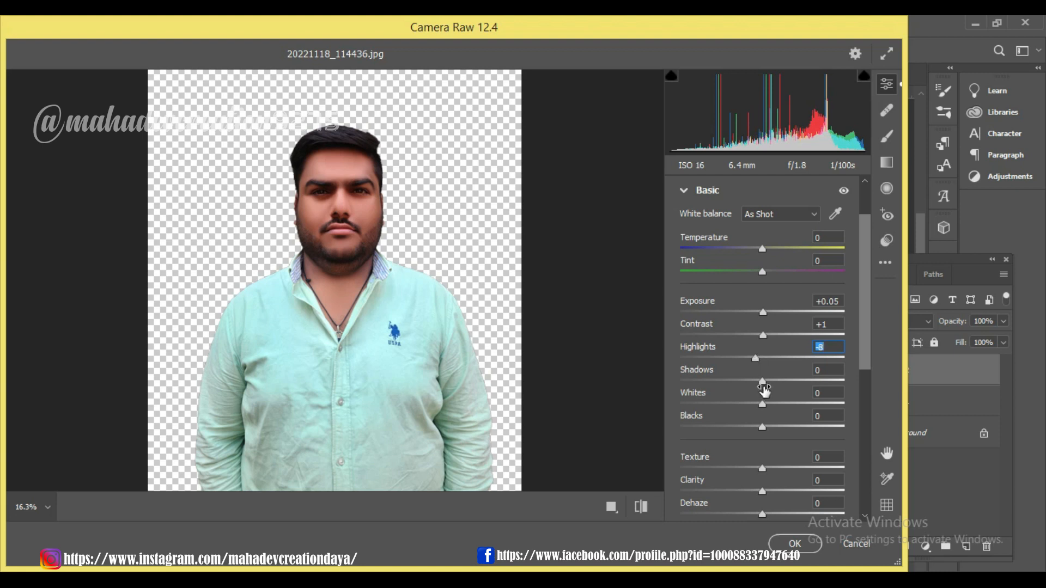
drag(763, 381, 765, 456)
scroll(764, 433, down, 1)
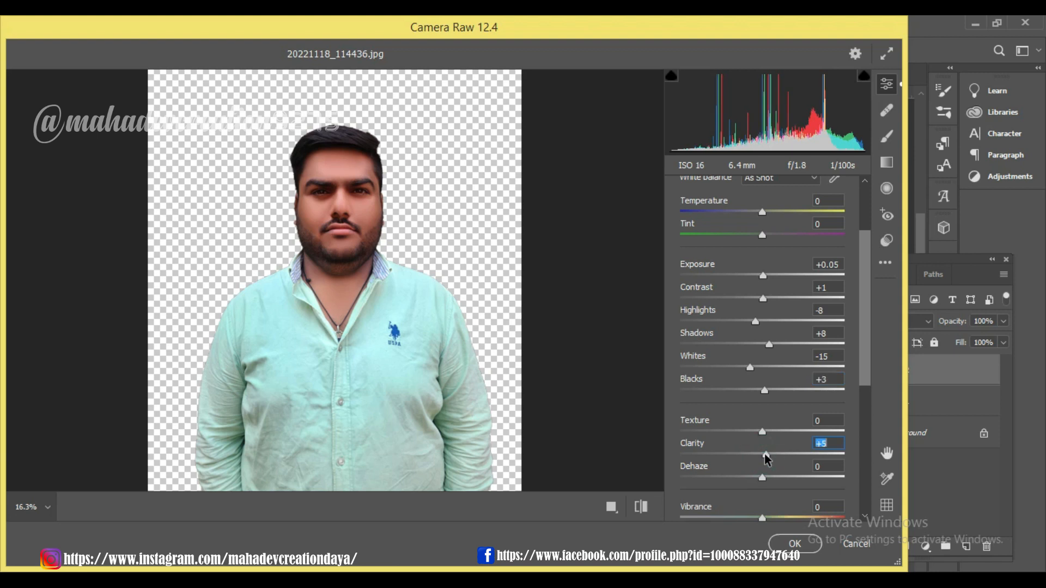
scroll(766, 460, down, 3)
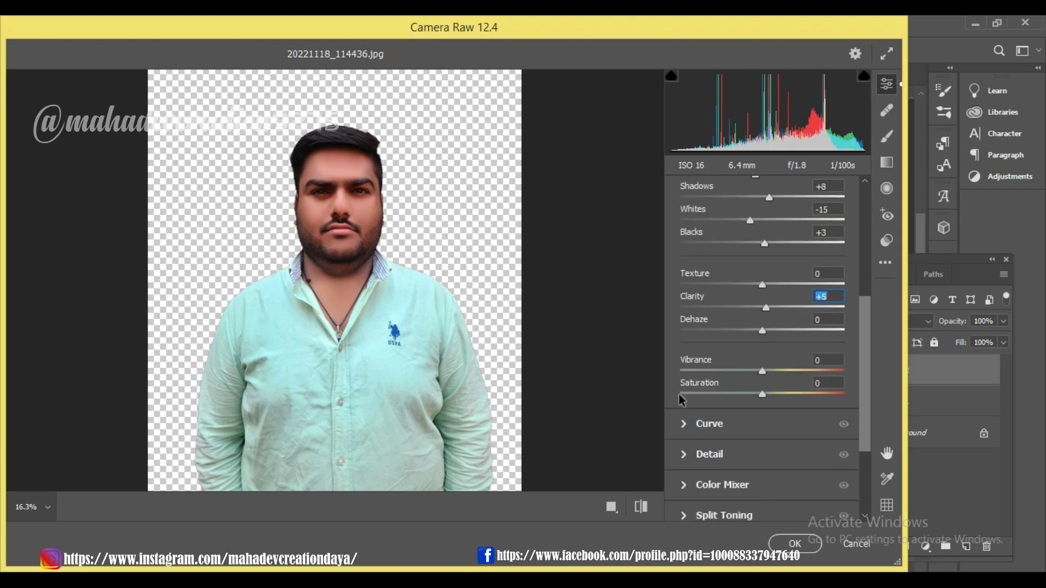
scroll(695, 419, up, 3)
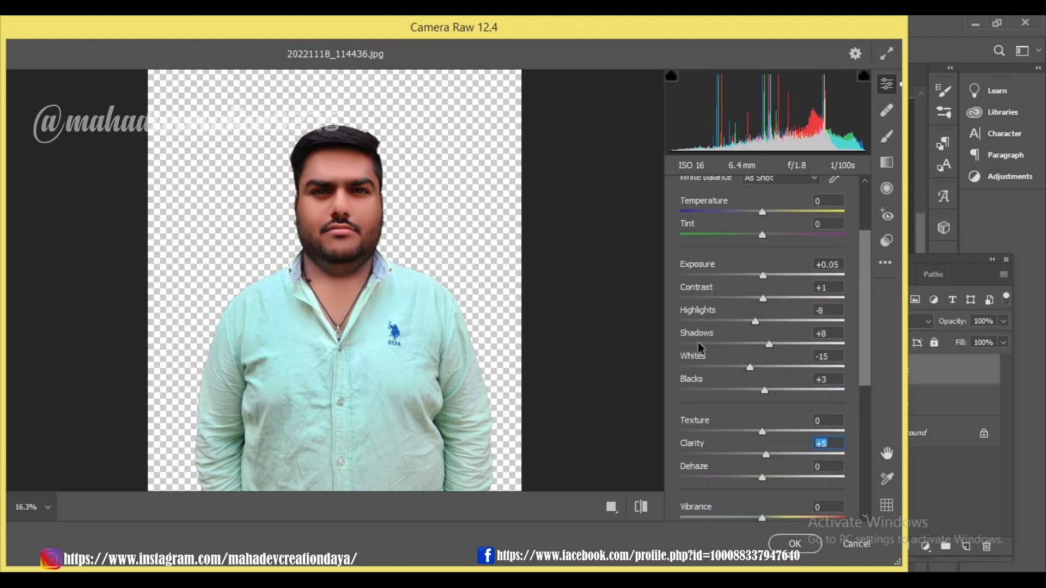
scroll(685, 224, up, 2)
Set the Color Mixer saturation to Reds -16, Oranges +6, Yellows +67, Greens +100 and Aquas +95.
click(685, 254)
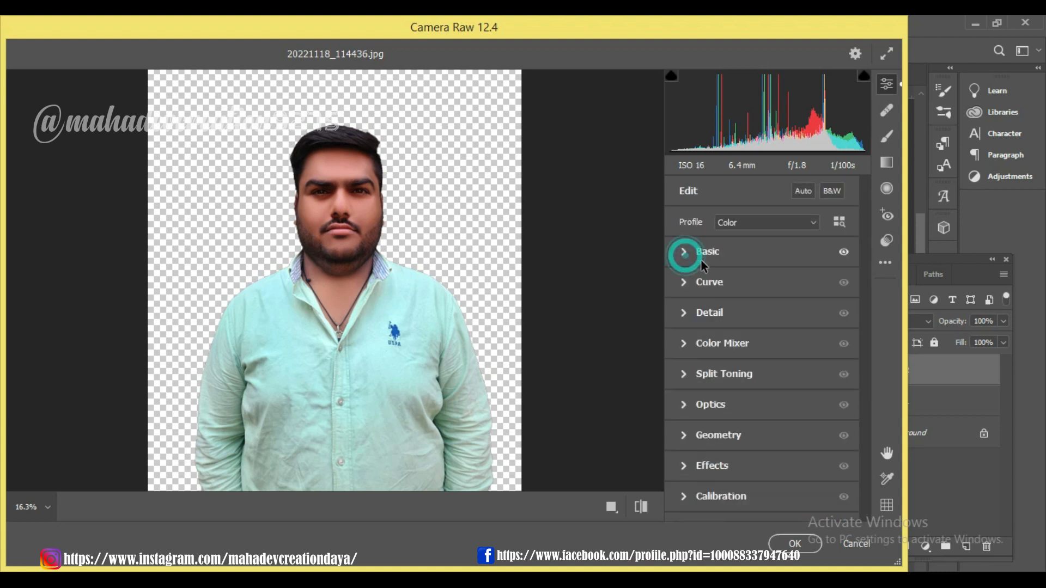
click(685, 346)
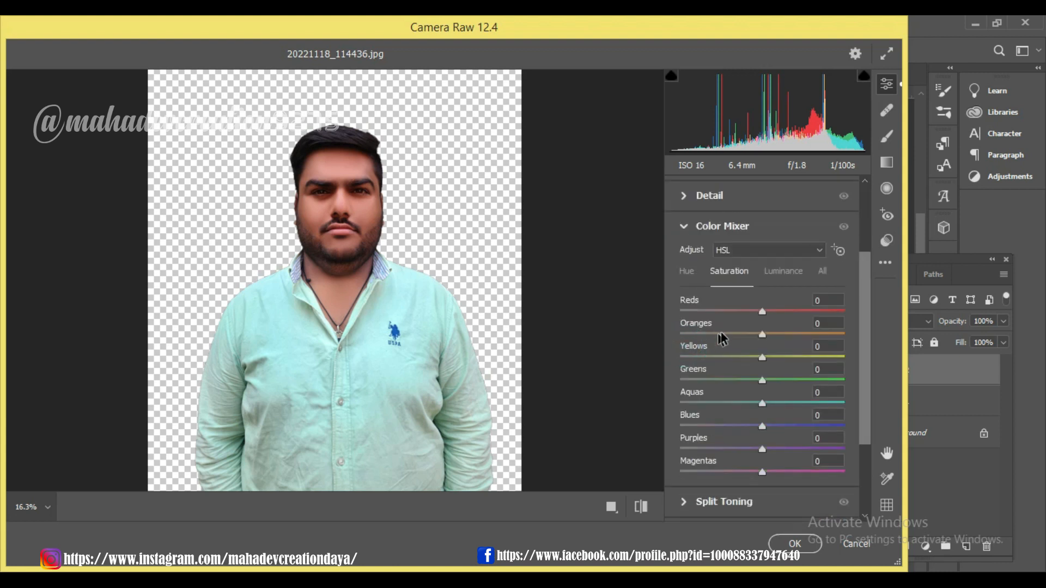
mouse_move(761, 333)
mouse_down()
mouse_move(780, 334)
mouse_move(758, 332)
mouse_up()
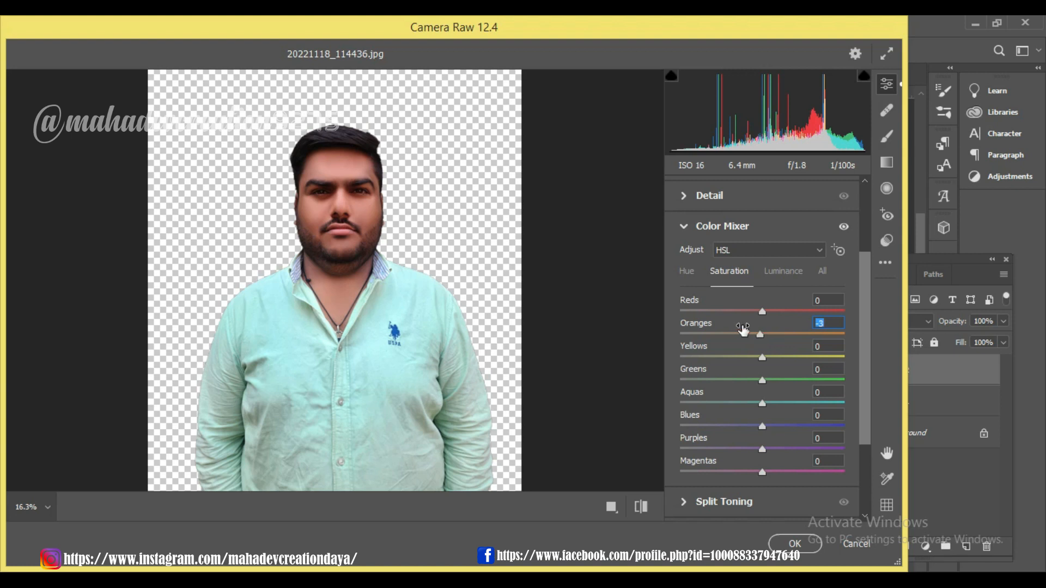
drag(763, 334, 817, 358)
drag(762, 380, 904, 377)
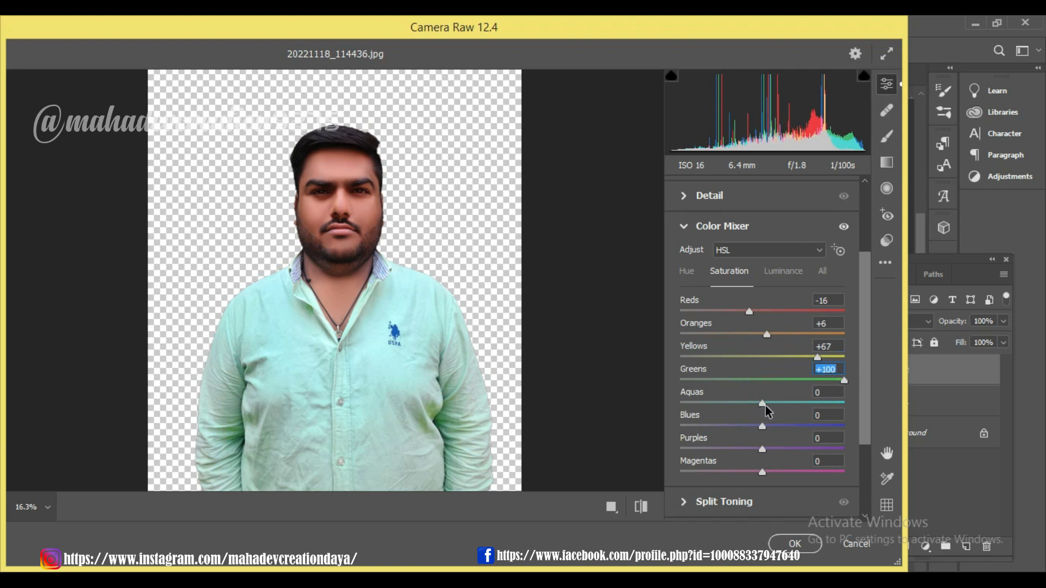
drag(763, 404, 843, 407)
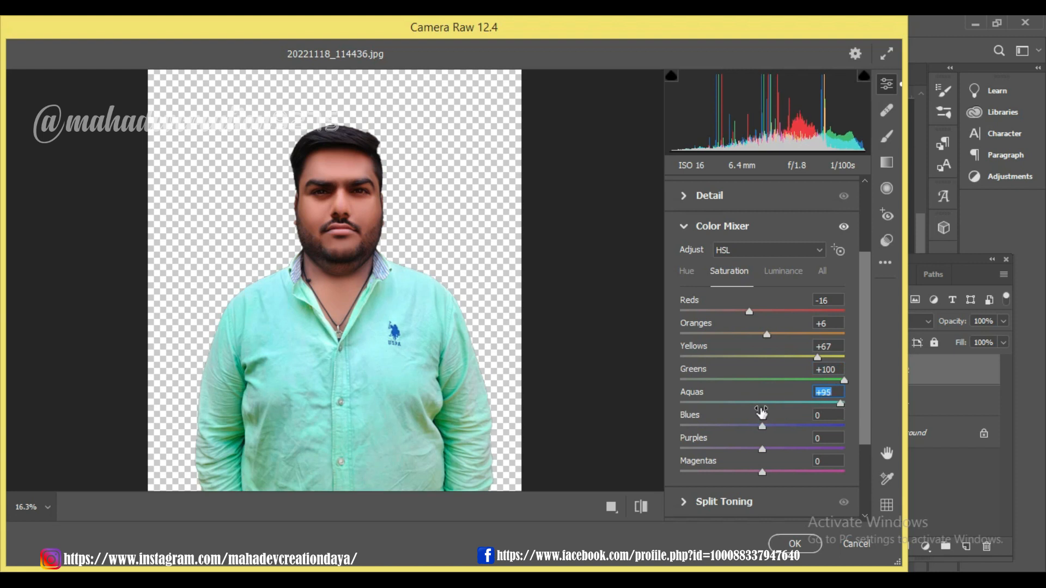
Set the Color Mixer hue to Oranges +56, Greens +60 and Aquas +2.
scroll(763, 415, down, 3)
scroll(760, 407, up, 4)
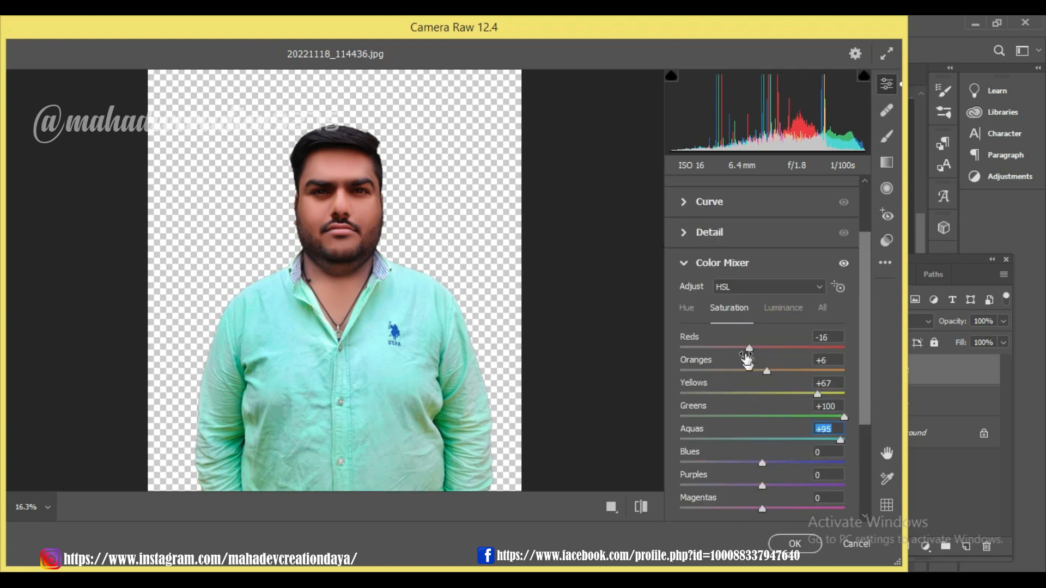
click(686, 308)
drag(763, 372, 810, 380)
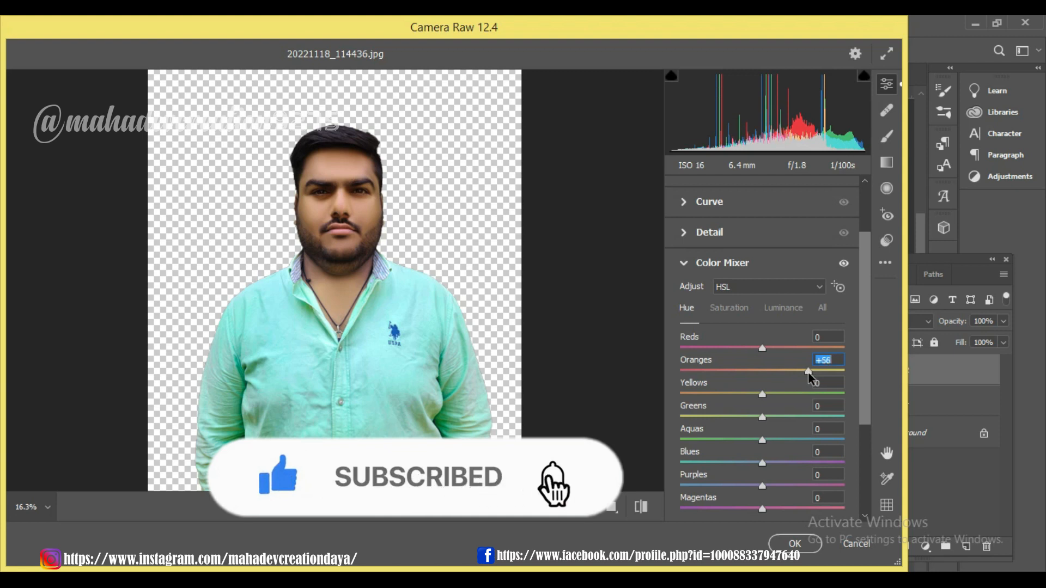
drag(764, 446, 814, 414)
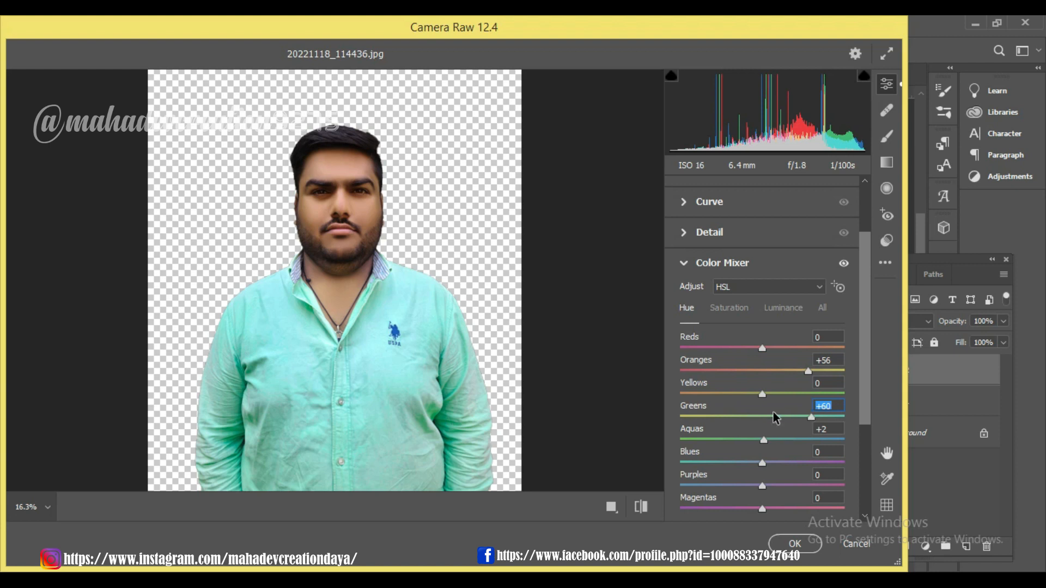
scroll(774, 418, down, 2)
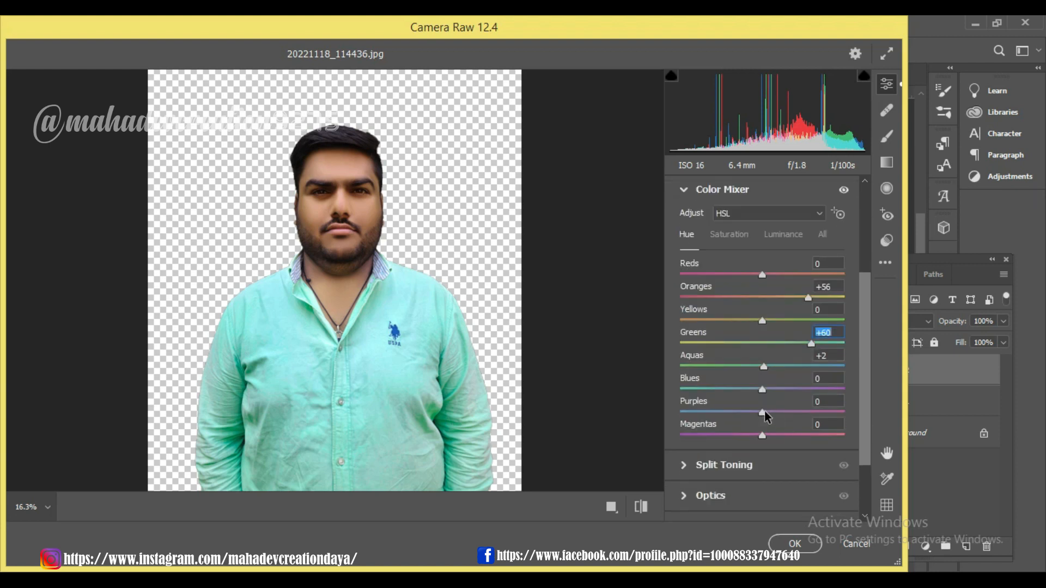
scroll(770, 391, down, 1)
Set the Color Mixer luminance to Greens -84 and Yellows +3, and apply the Camera Raw filter to the cut-out layer.
scroll(767, 349, up, 3)
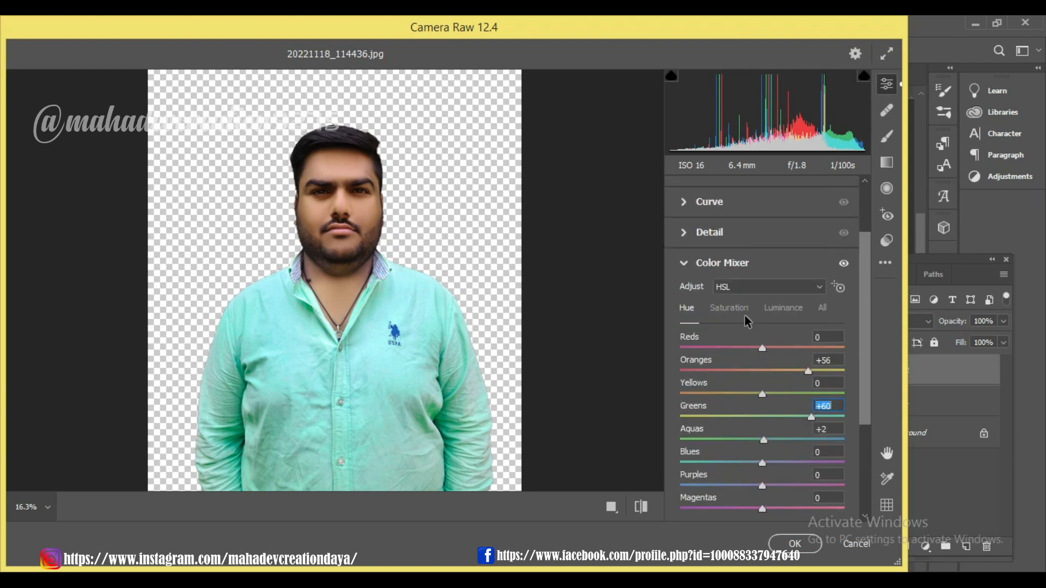
click(785, 311)
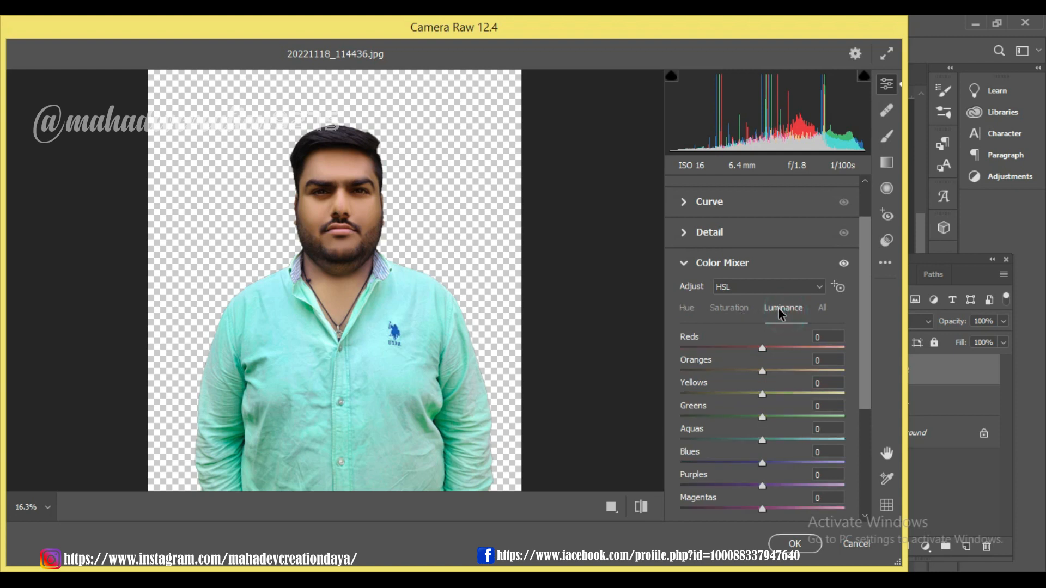
drag(763, 417, 696, 422)
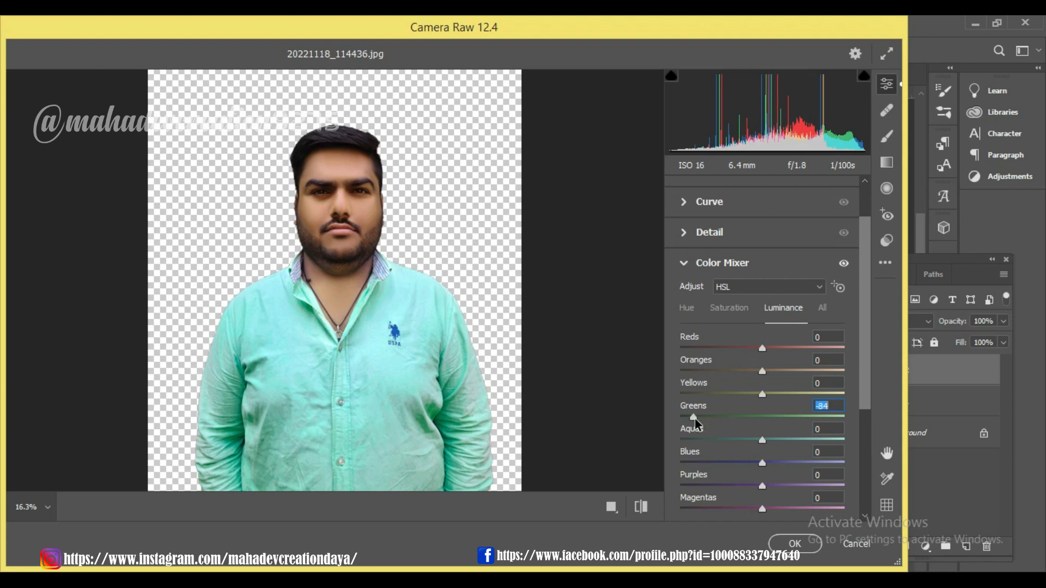
mouse_move(763, 395)
mouse_down()
mouse_move(783, 403)
mouse_move(768, 401)
mouse_up()
scroll(764, 429, down, 4)
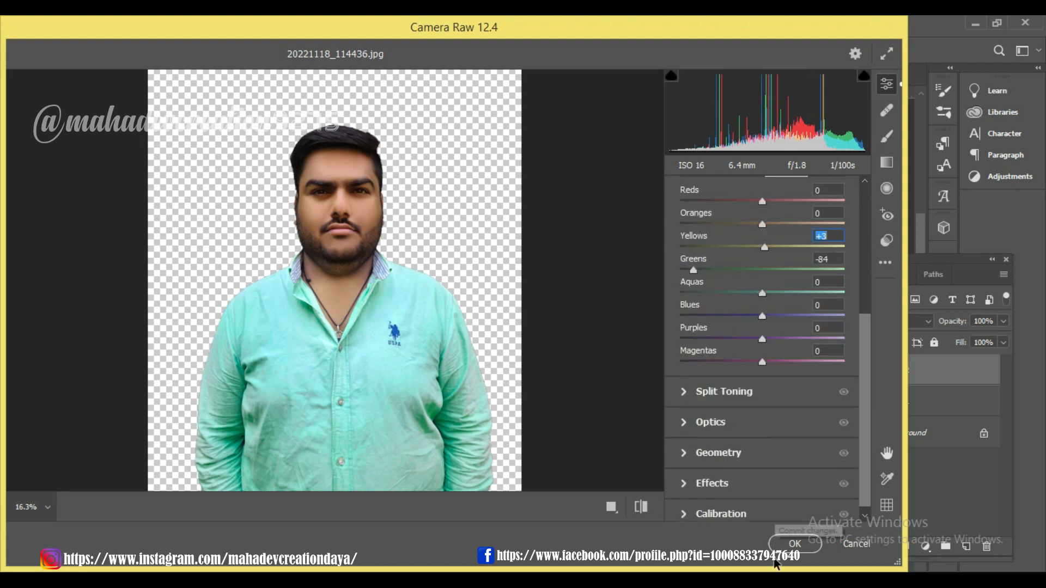
click(795, 543)
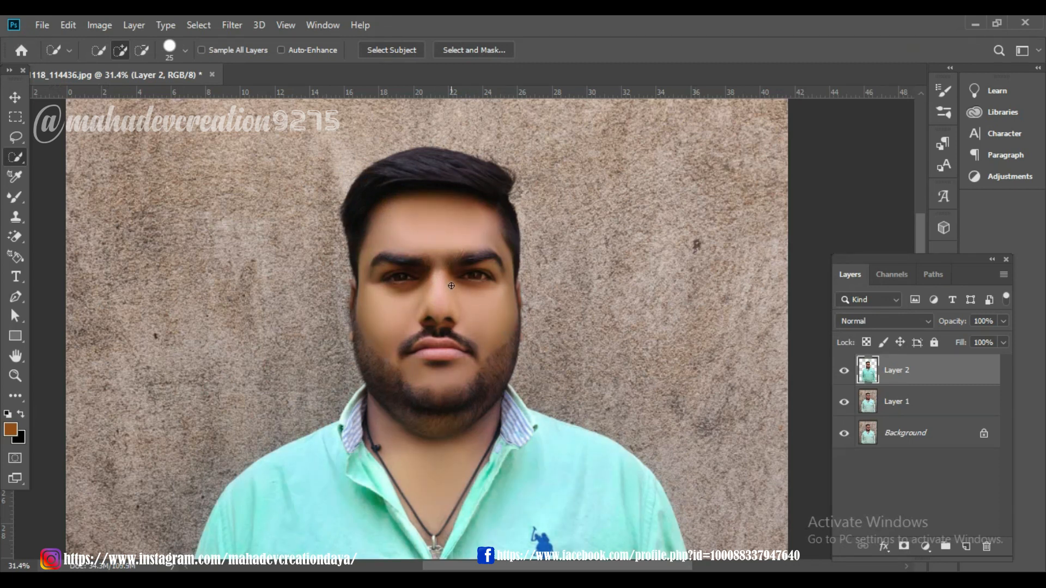
Compare the portrait with and without the adjusted cut-out by toggling the visibility of Layer 2.
scroll(451, 289, up, 4)
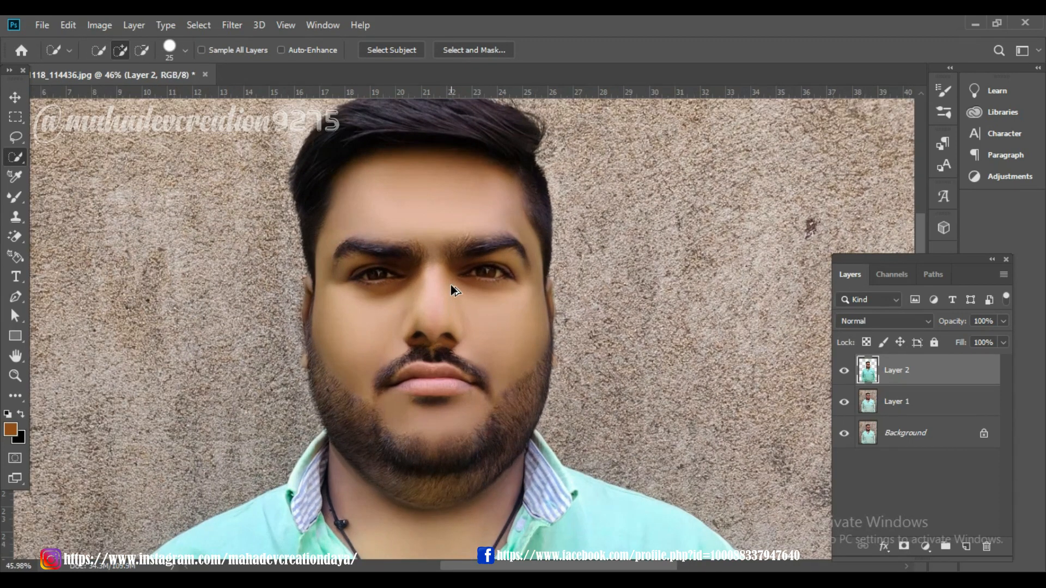
scroll(451, 289, down, 7)
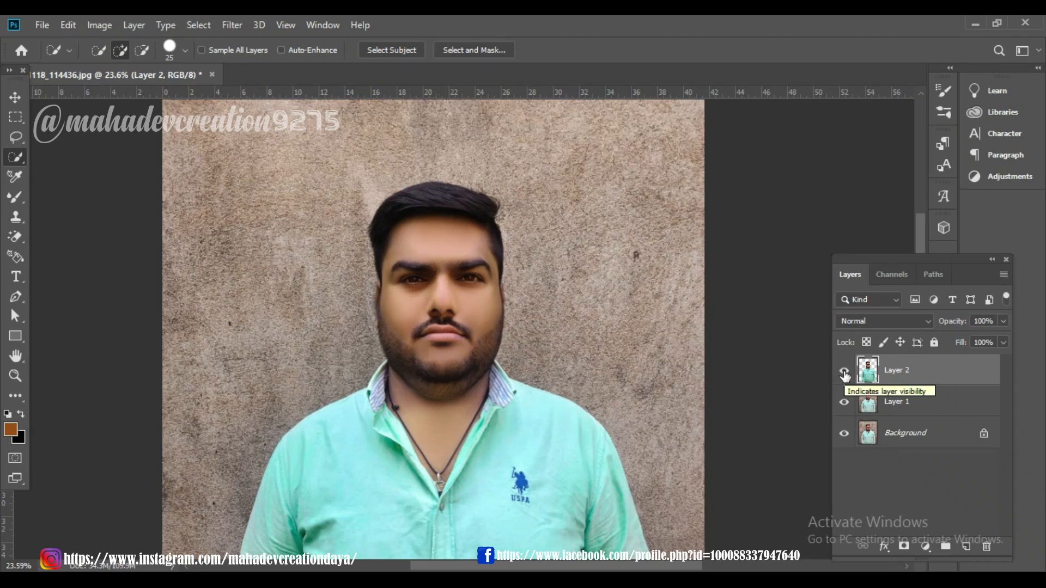
click(844, 374)
click(844, 375)
click(844, 375)
click(844, 375)
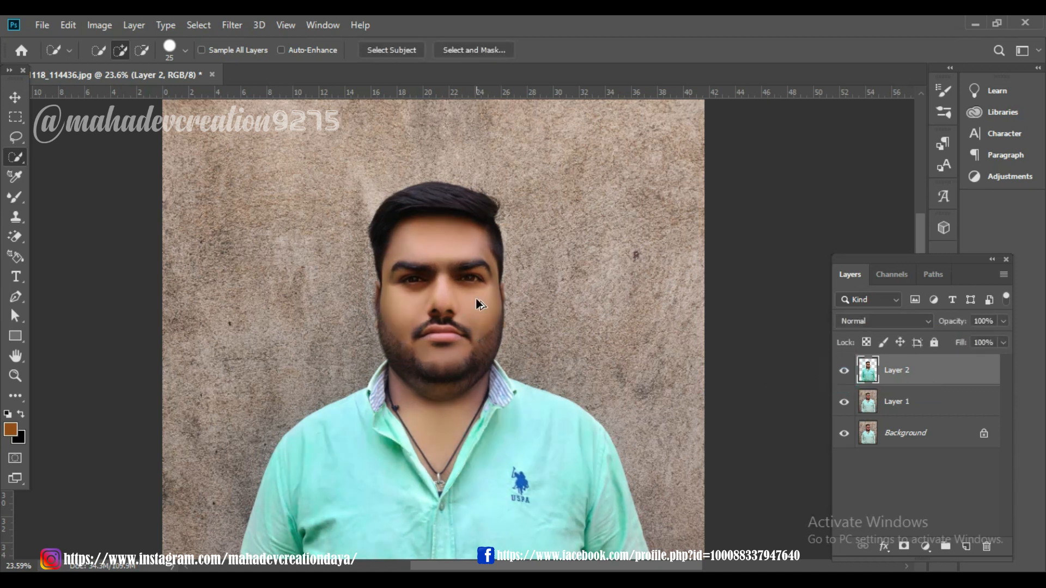
Open the cut-out layer in the Liquify filter.
scroll(476, 303, up, 2)
click(198, 25)
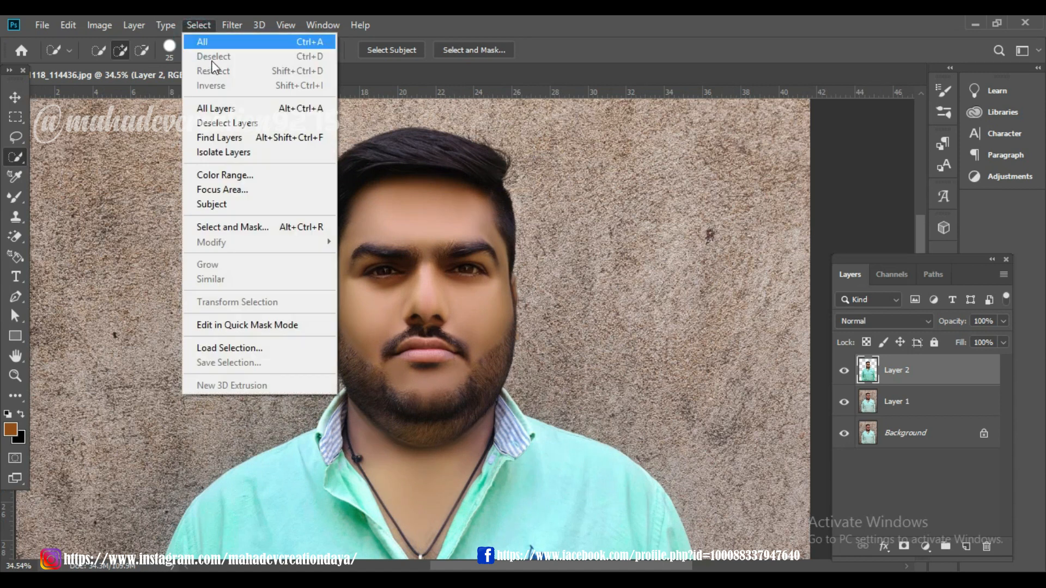
mouse_move(232, 25)
click(253, 143)
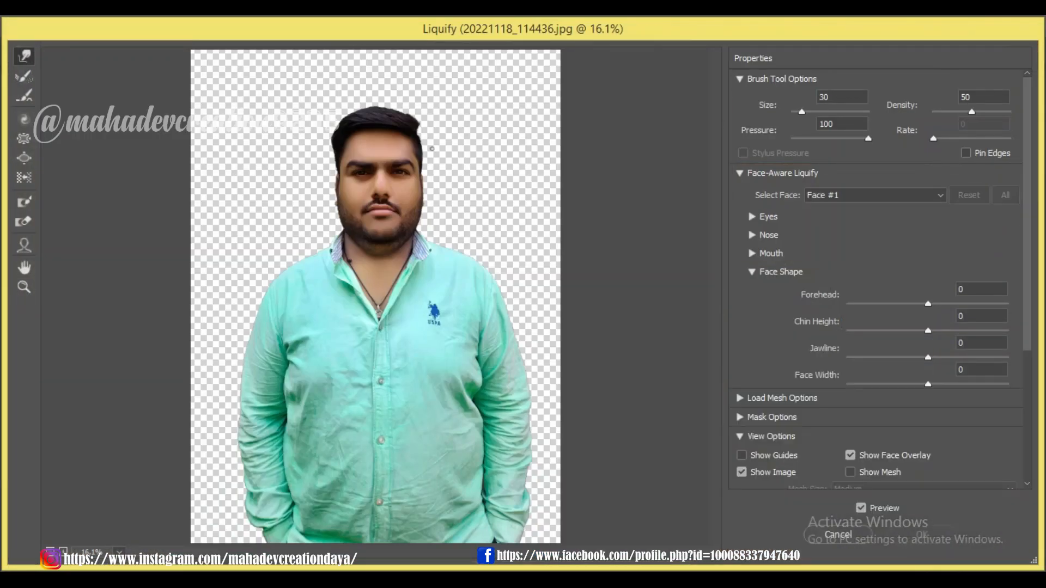
Set the Forward Warp brush size to 250 and push the upper hair edge on the photo's left side outward.
key(ctrl+plus)
key(ctrl+plus)
key(ctrl+plus)
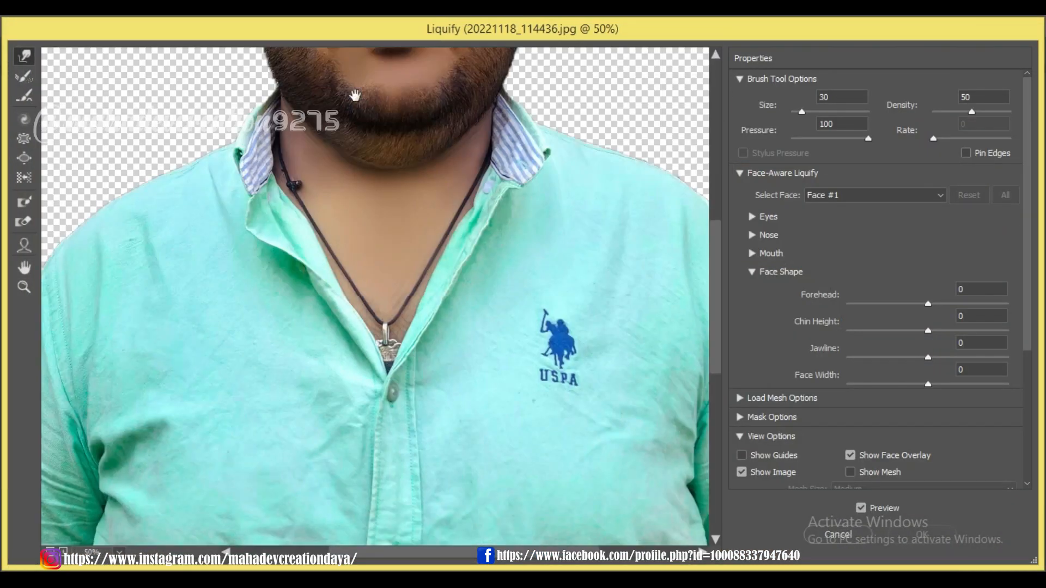
drag(355, 96, 360, 440)
drag(327, 107, 312, 238)
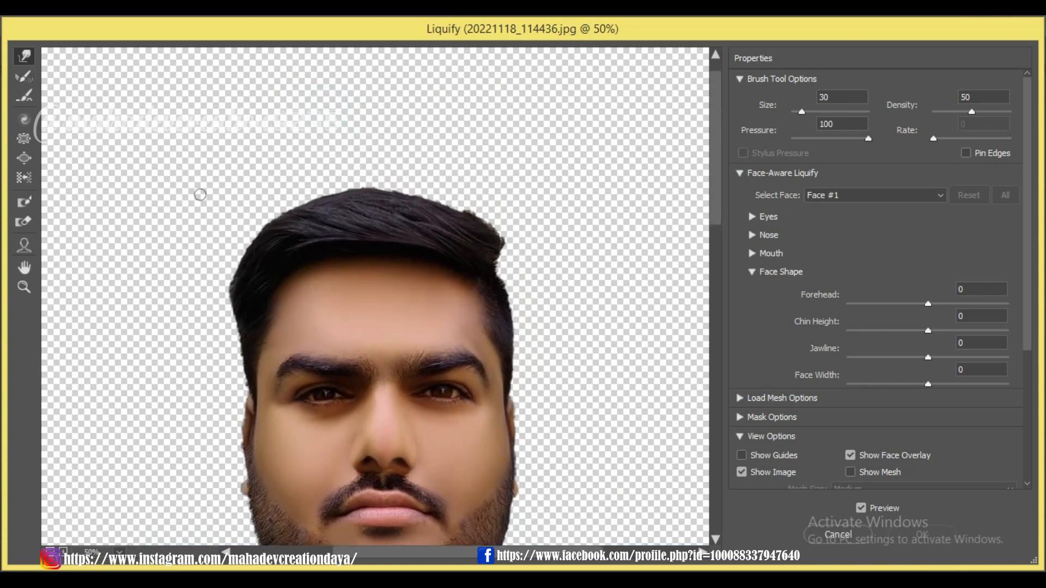
key(bracketright)
key(bracketright)
key(bracketright)
key(bracketright)
key(bracketright)
key(bracketright)
key(bracketright)
key(bracketright)
key(])
key(])
key([)
key([)
key([)
drag(242, 237, 230, 237)
mouse_move(280, 207)
mouse_down()
mouse_move(281, 191)
mouse_move(269, 207)
mouse_up()
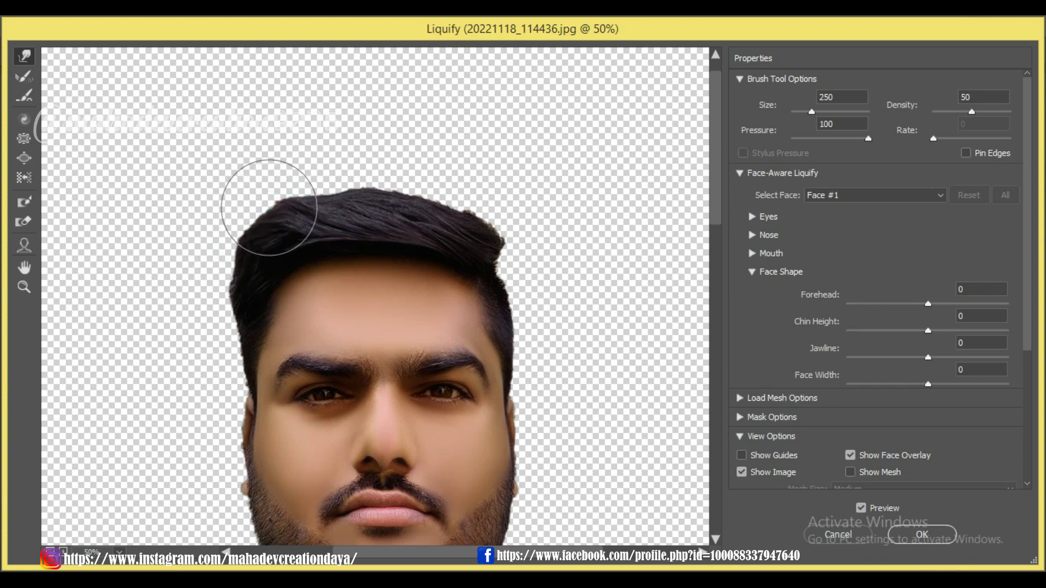
Raise and round the hair outline across the top of the head with Forward Warp strokes at brush size 250.
mouse_move(322, 187)
mouse_down()
mouse_move(365, 187)
mouse_move(369, 175)
mouse_move(400, 189)
mouse_move(406, 172)
mouse_move(437, 187)
mouse_move(443, 168)
mouse_move(469, 201)
mouse_move(478, 174)
mouse_up()
mouse_move(315, 179)
mouse_down()
mouse_move(310, 158)
mouse_move(356, 170)
mouse_up()
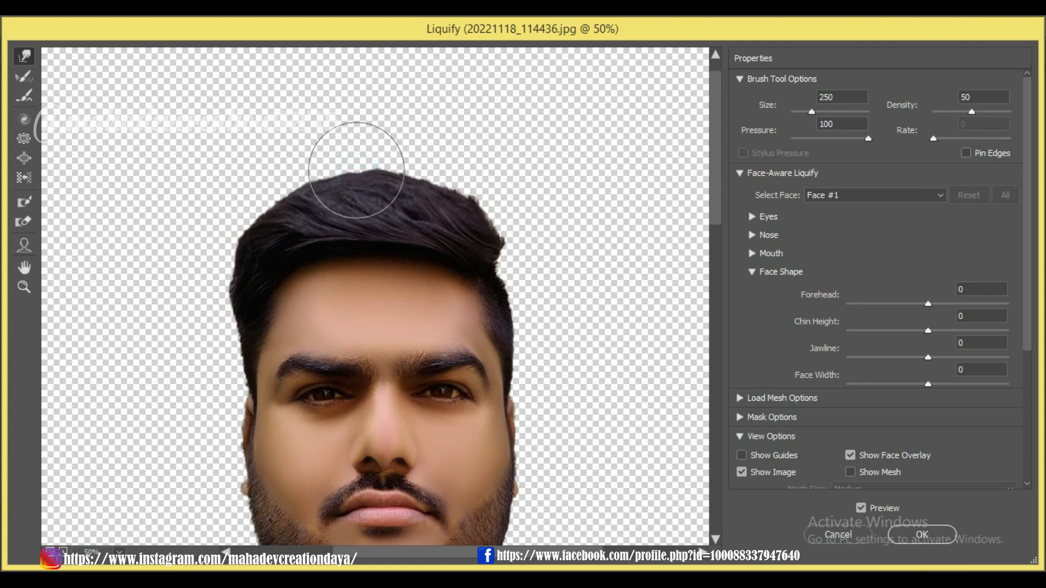
mouse_move(291, 188)
mouse_down()
mouse_move(281, 209)
mouse_move(264, 204)
mouse_move(254, 223)
mouse_up()
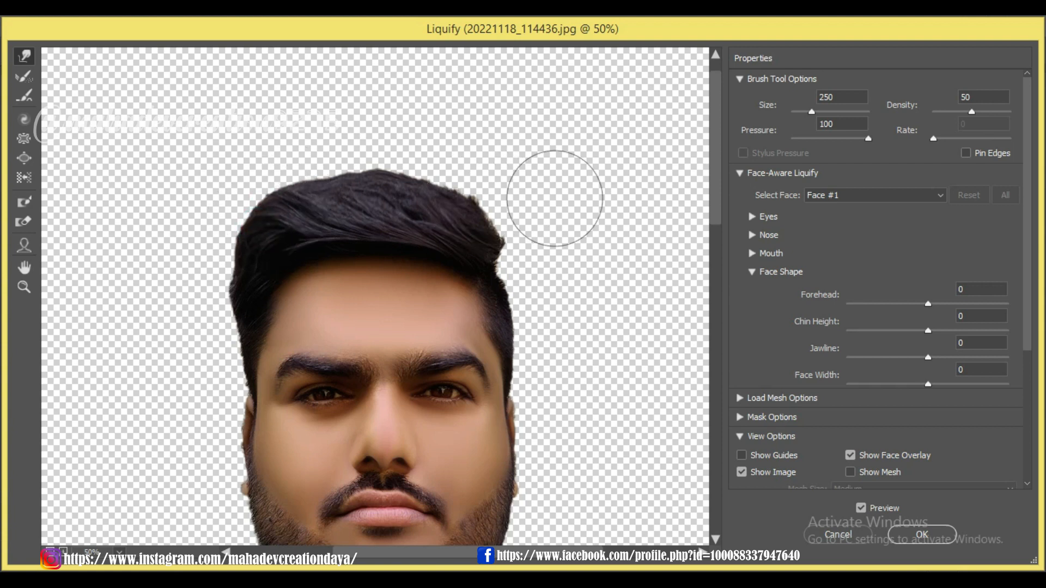
mouse_move(497, 205)
mouse_down()
mouse_move(456, 182)
mouse_move(411, 182)
mouse_move(406, 169)
mouse_move(409, 179)
mouse_move(321, 177)
mouse_move(359, 175)
mouse_up()
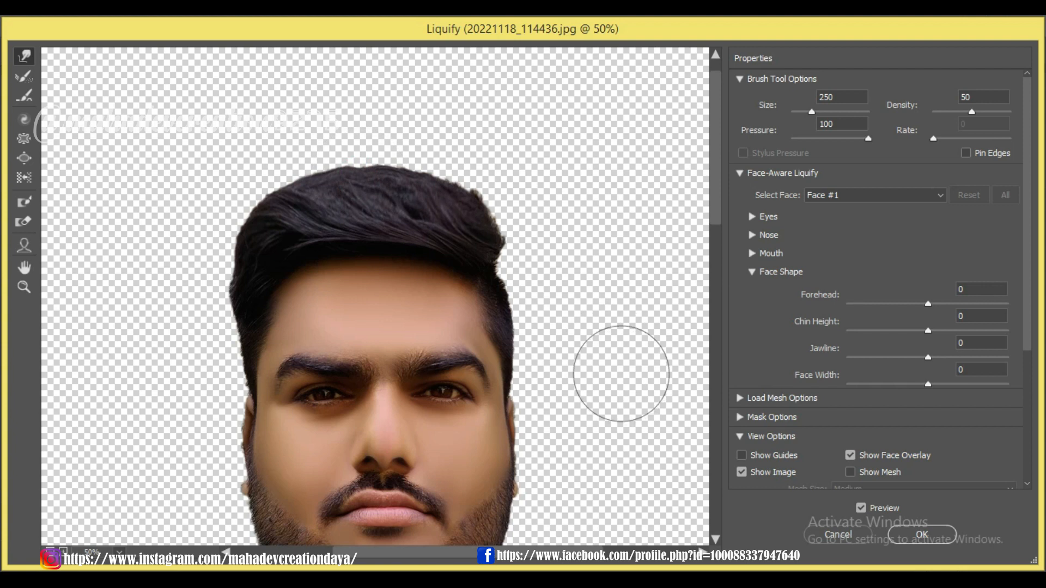
Reduce the Forward Warp brush size to 175 and push the hair slightly outward along both sides of the head.
key(bracketleft)
key(bracketleft)
drag(226, 280, 222, 274)
drag(232, 313, 221, 353)
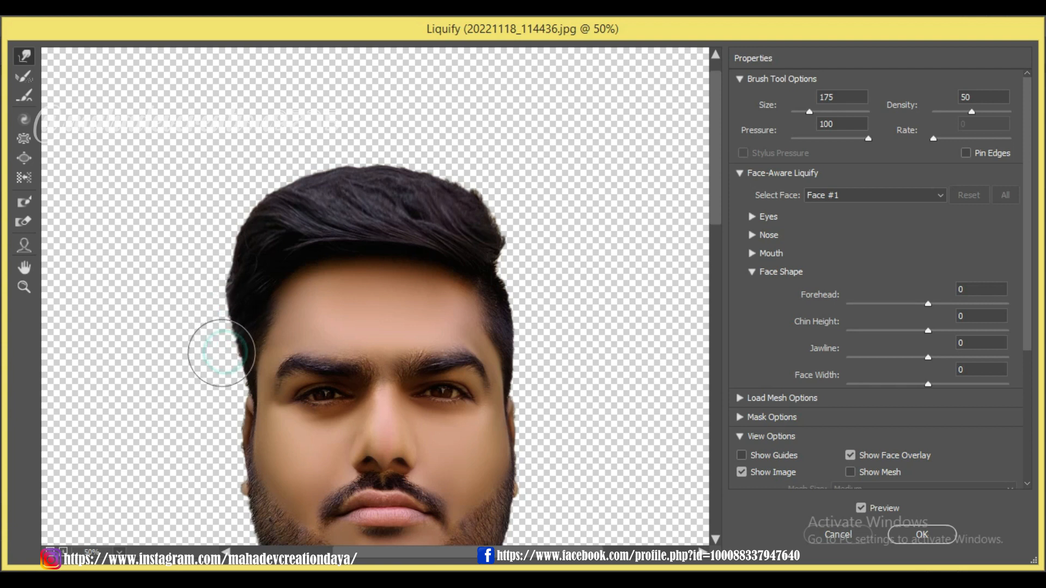
drag(226, 258, 218, 255)
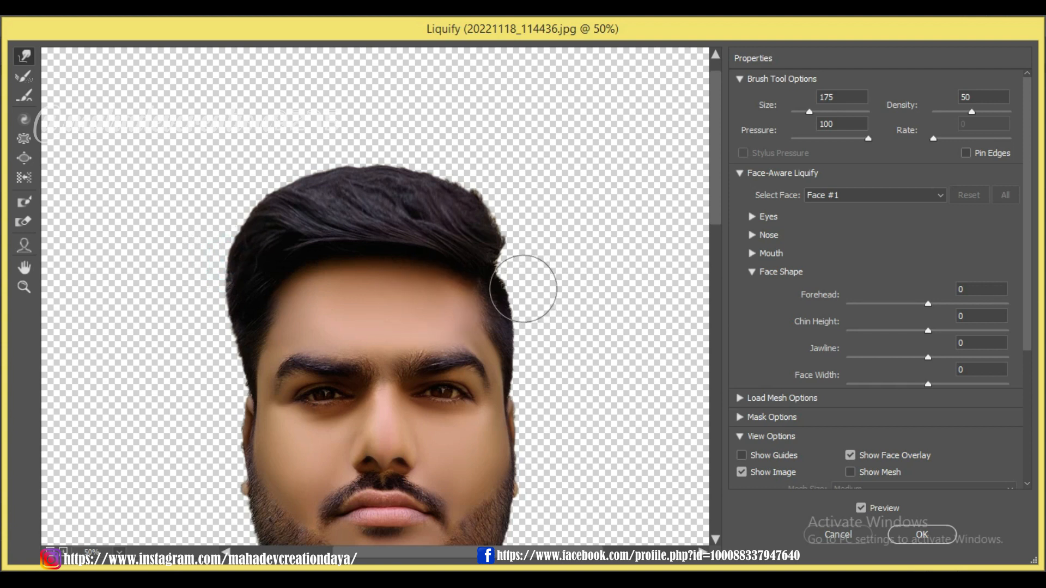
drag(521, 289, 524, 284)
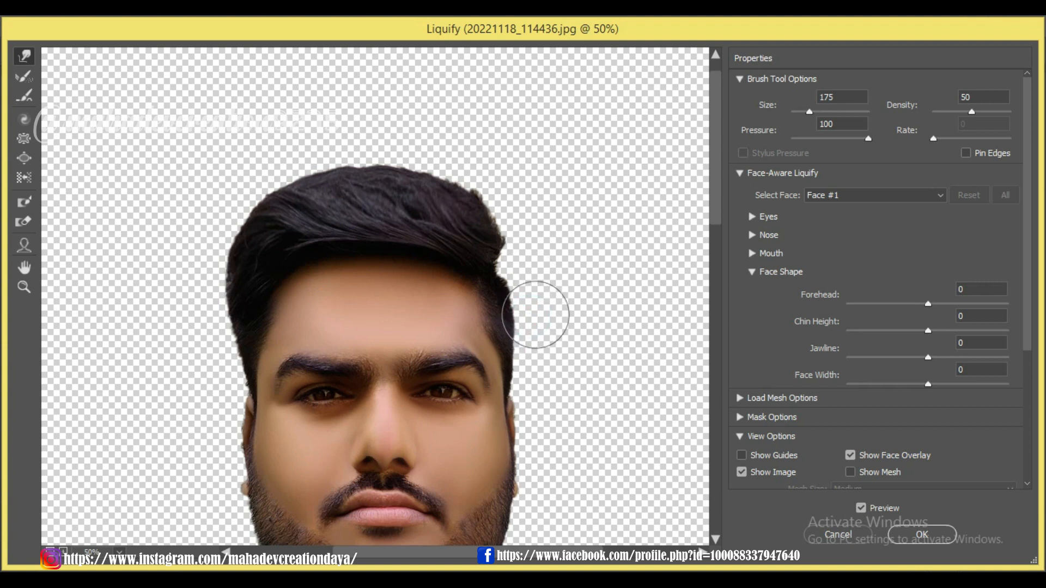
drag(534, 339, 539, 337)
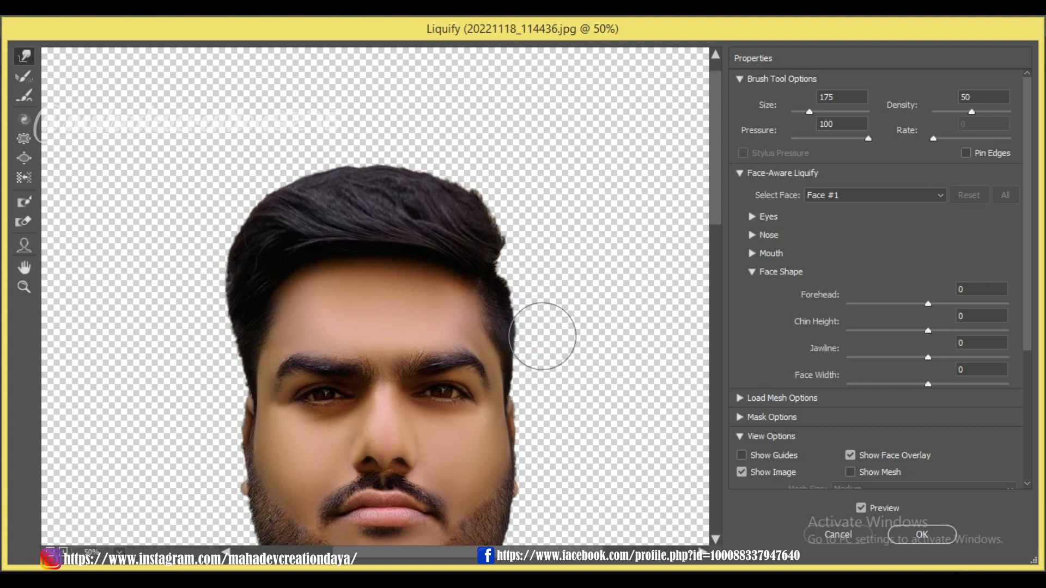
drag(493, 219, 499, 214)
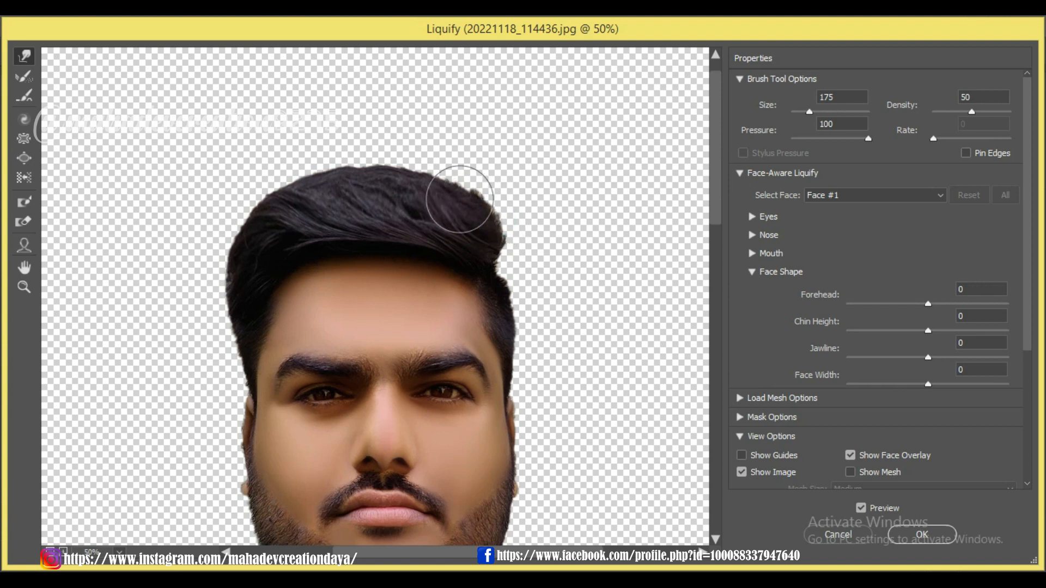
Apply the Liquify reshaping and toggle Layer 2's visibility to compare it with the photo underneath.
scroll(496, 292, down, 3)
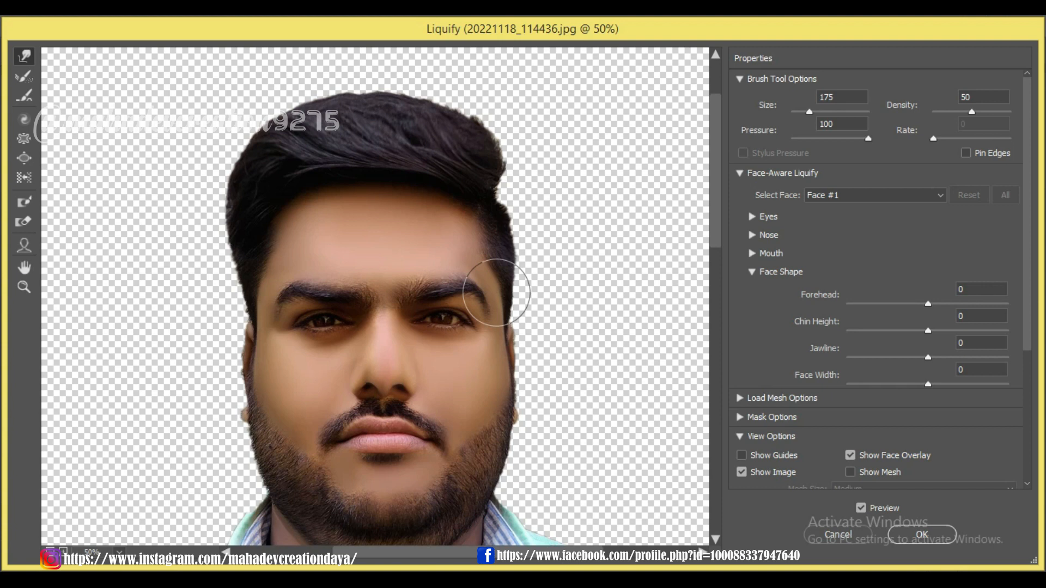
click(922, 534)
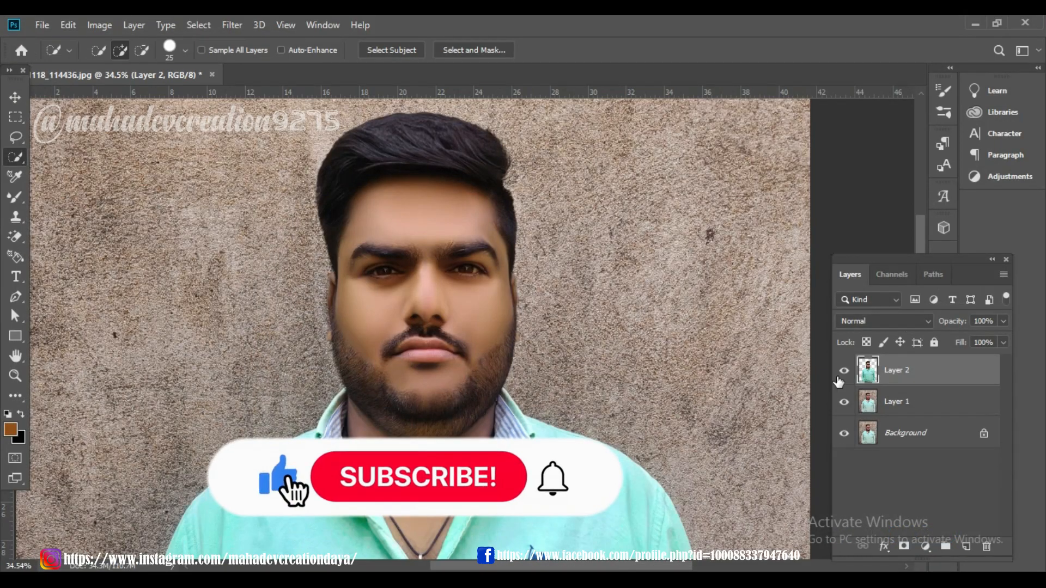
click(844, 371)
click(844, 371)
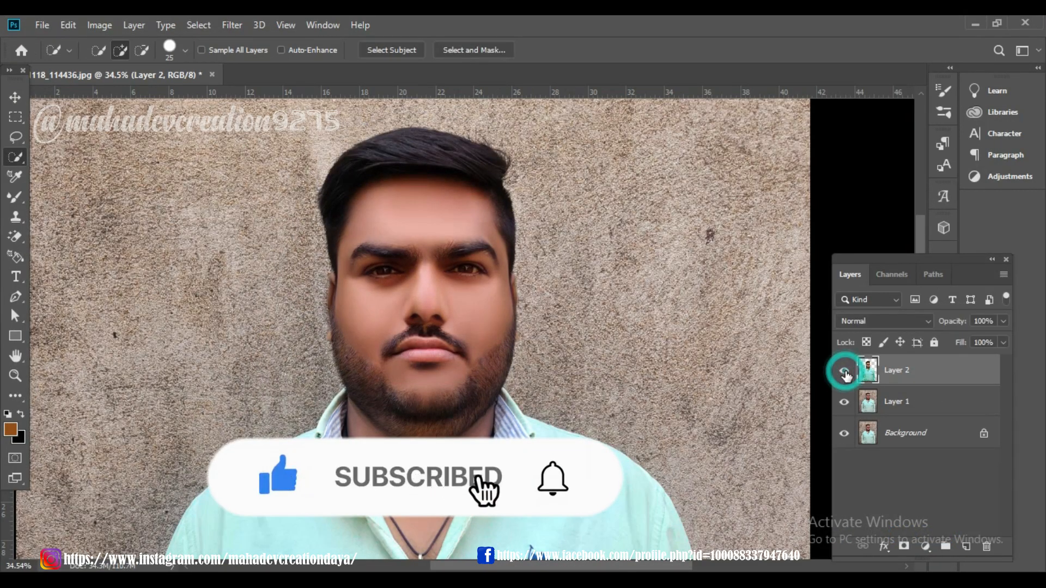
click(844, 371)
click(844, 371)
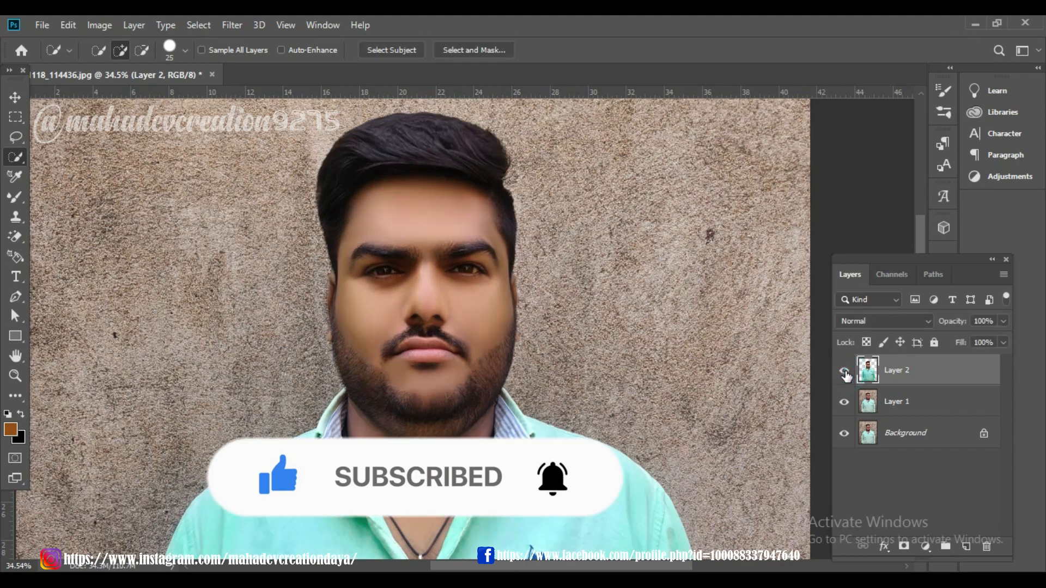
Place the orange-and-grey torn-paper image #SAADBBCSTUDIO 2022 (171) in the document and stack Layer 2 above it.
scroll(380, 246, down, 7)
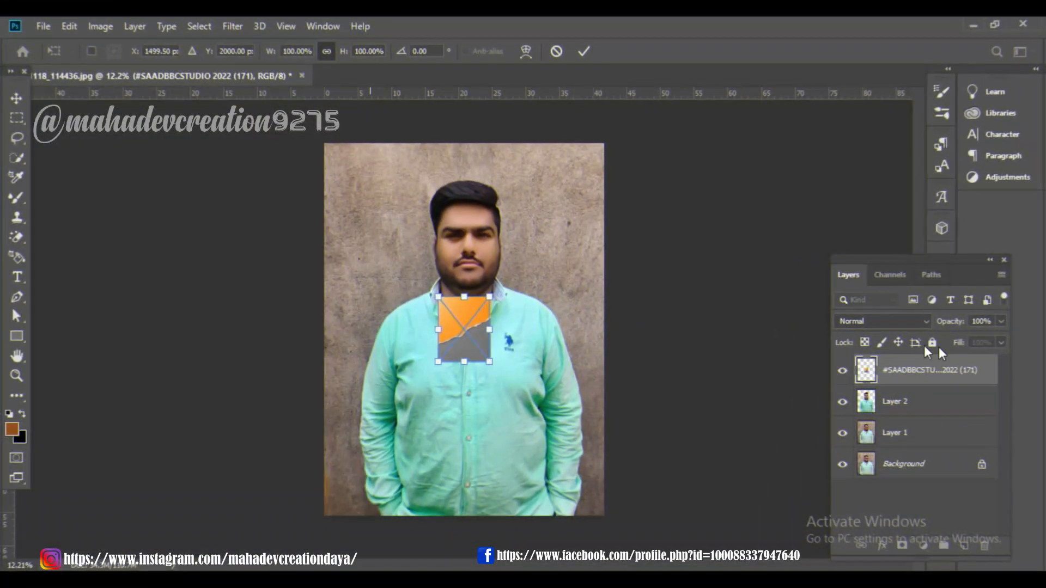
drag(906, 401, 896, 370)
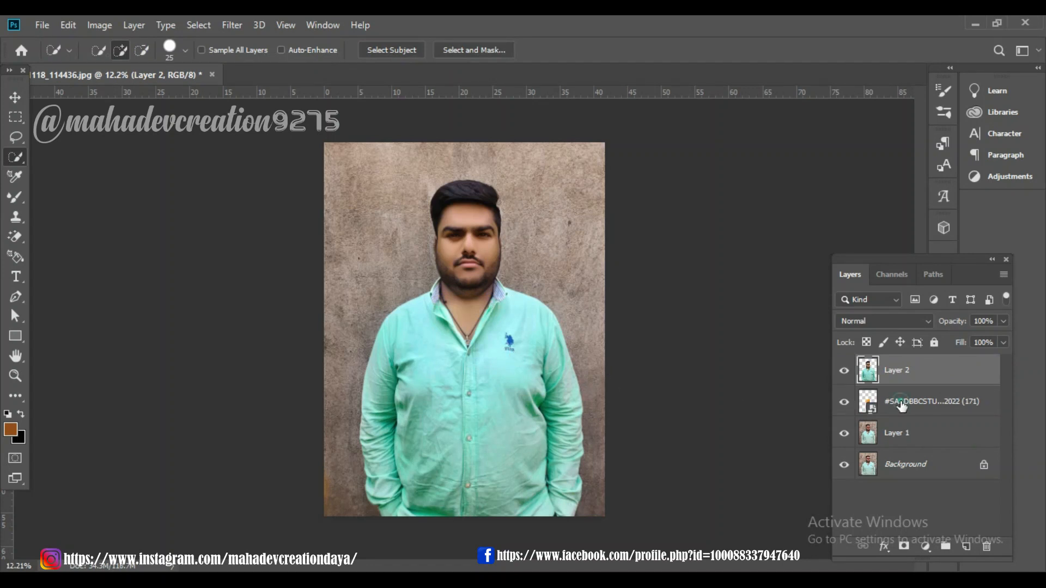
Enlarge the torn-paper image with Free Transform until it covers the whole canvas, and switch to the Move tool.
click(900, 406)
key(ctrl+t)
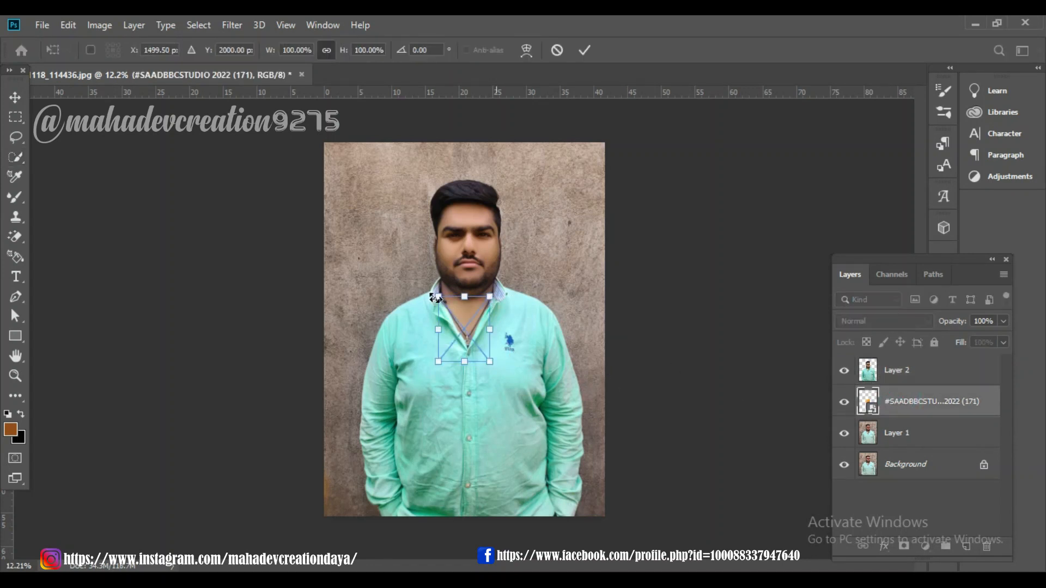
drag(438, 297, 328, 142)
drag(492, 151, 504, 134)
drag(507, 248, 517, 249)
drag(521, 371, 594, 507)
drag(320, 493, 305, 513)
drag(615, 515, 621, 521)
key(Return)
key(w)
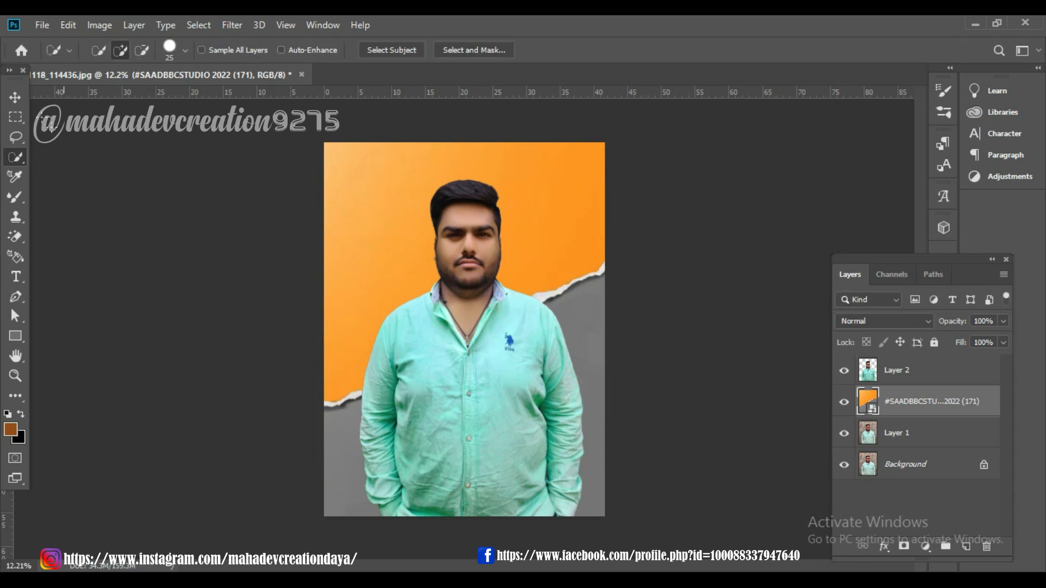
click(15, 97)
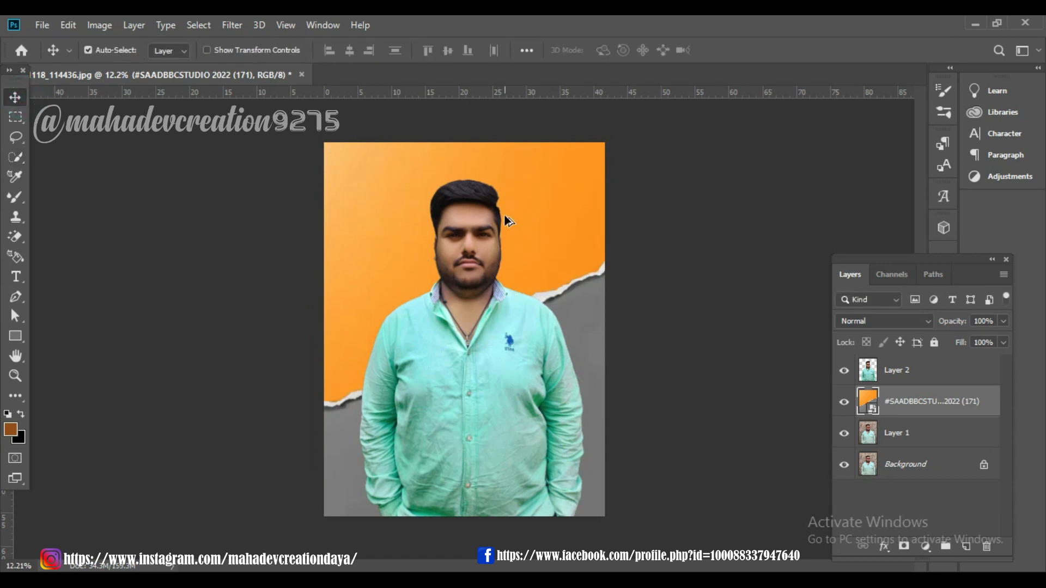
Examine the cut-out man against the new background, toggling Layer 2 off and on.
scroll(507, 220, up, 6)
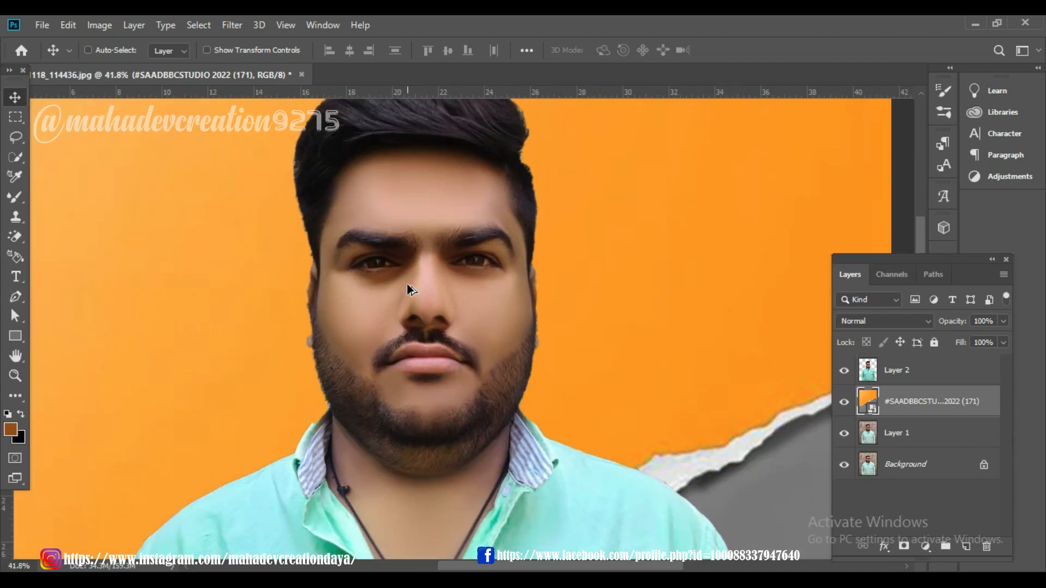
scroll(408, 287, down, 4)
scroll(409, 289, down, 2)
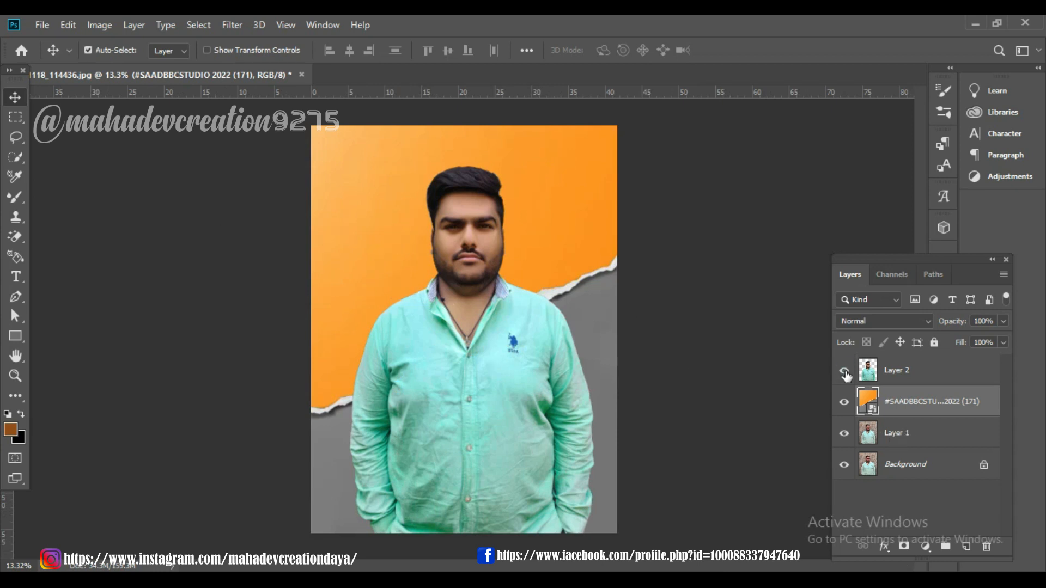
click(844, 372)
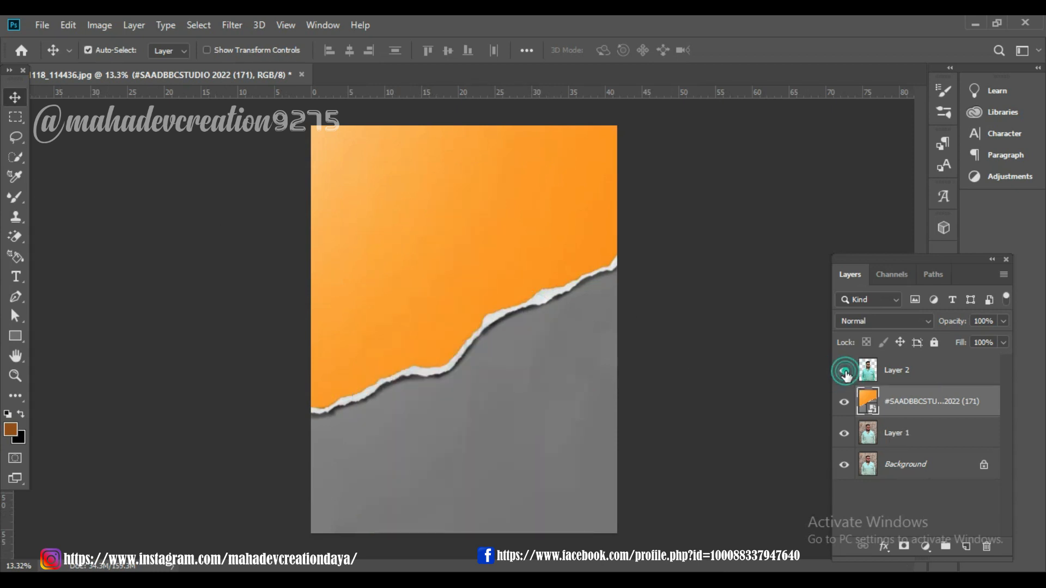
click(845, 372)
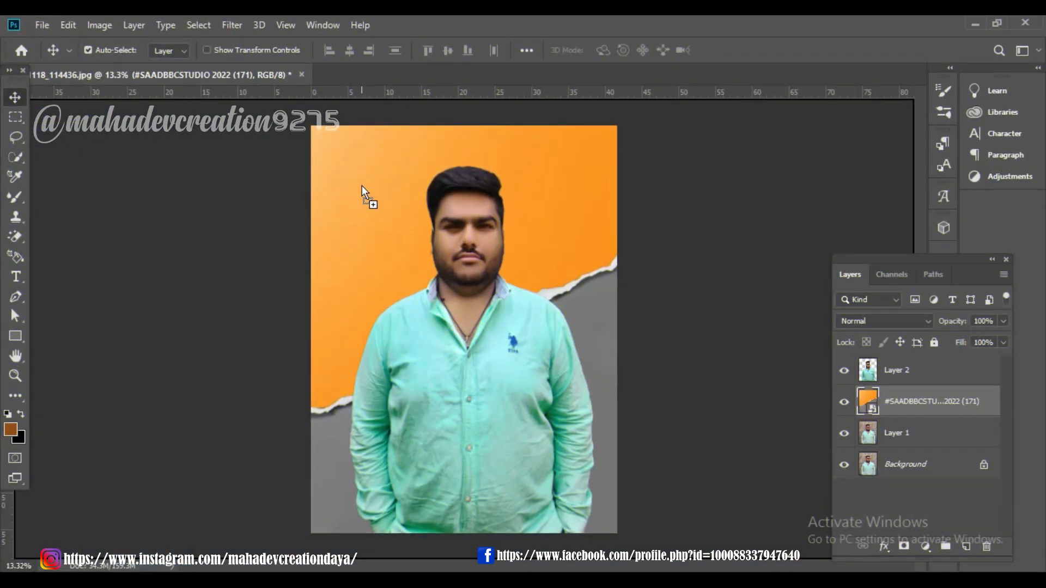
Place the Text PNG image behind the man, scale it to about 51% and position it in the photo's upper-right corner.
drag(364, 194, 361, 191)
drag(464, 333, 410, 221)
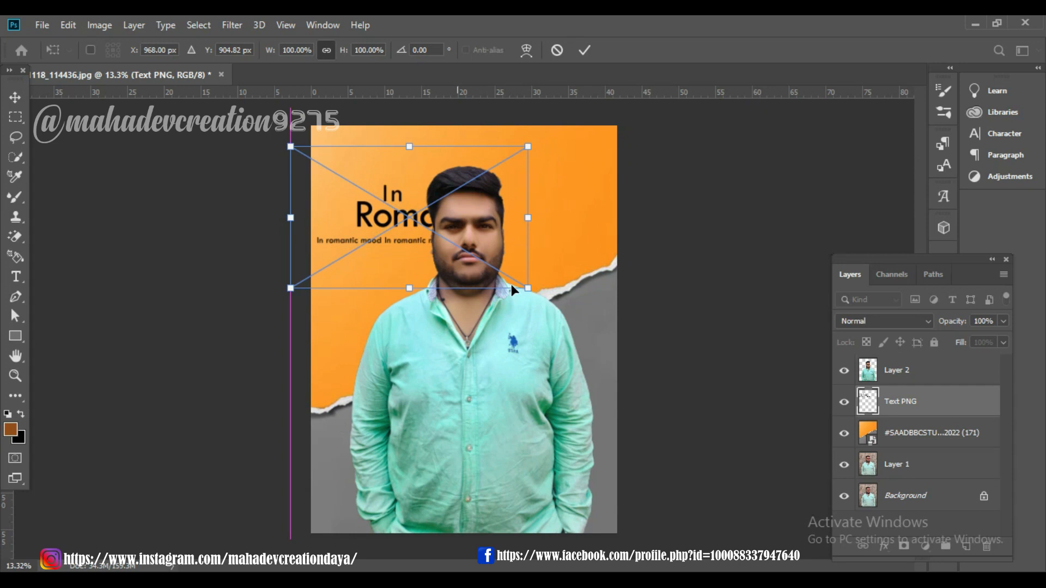
drag(527, 287, 421, 174)
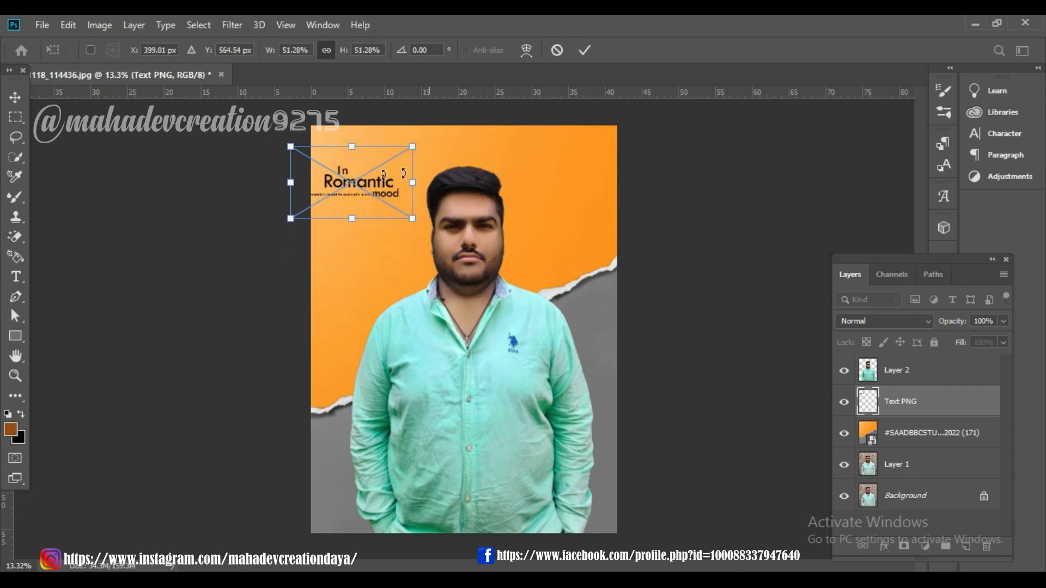
double_click(357, 184)
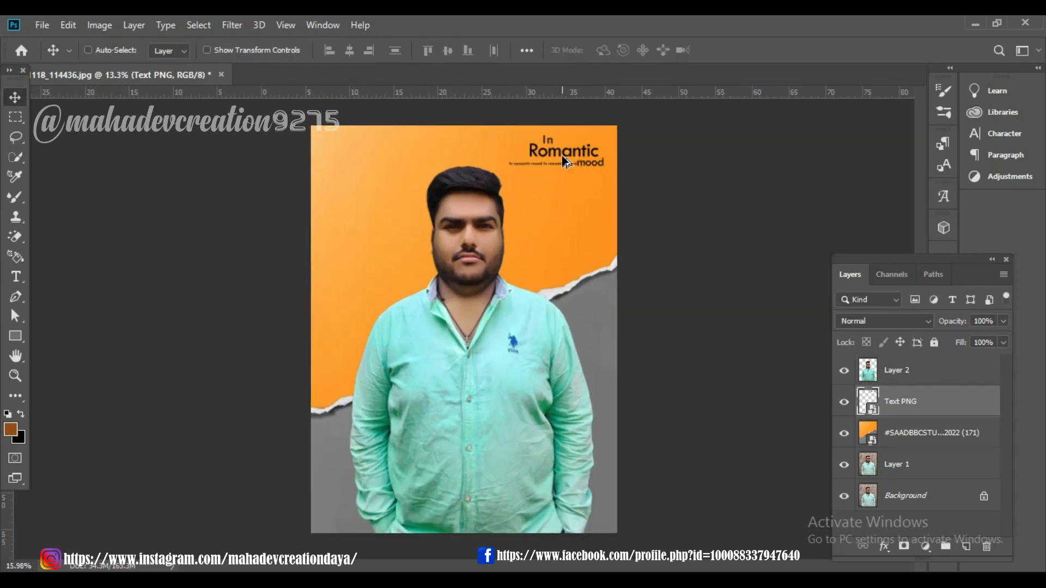
scroll(564, 160, up, 5)
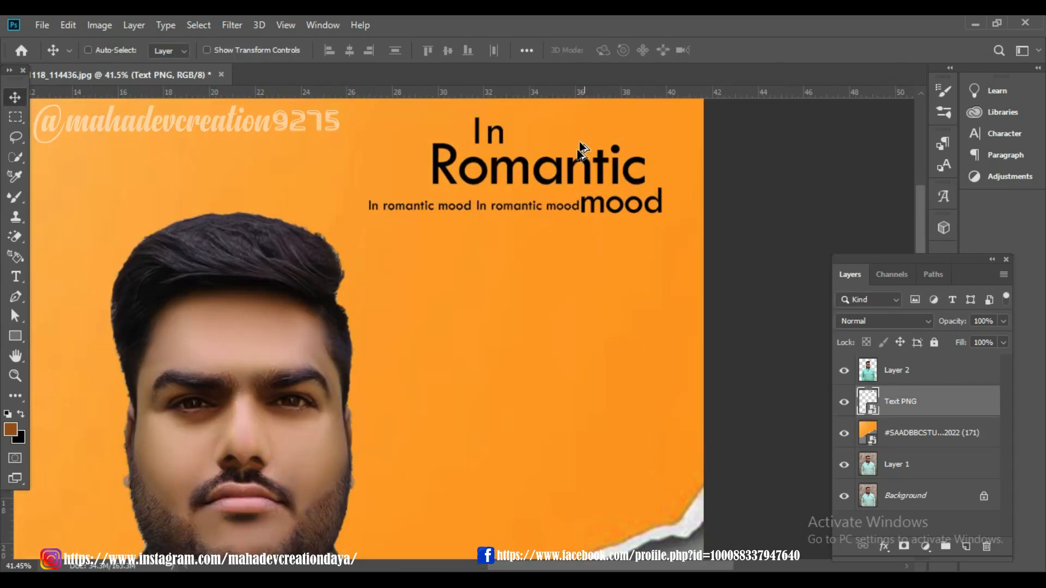
scroll(548, 208, down, 5)
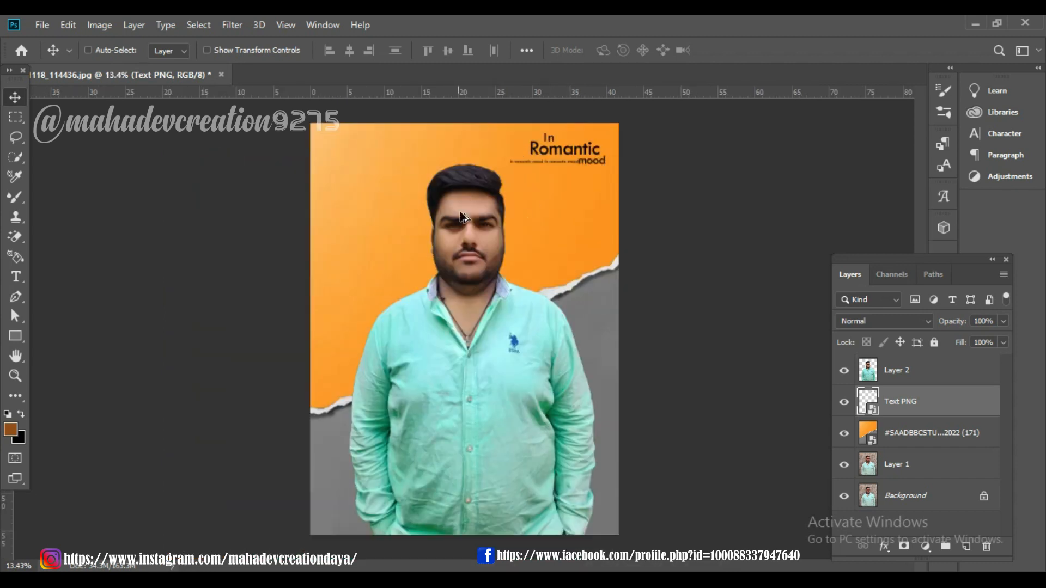
Compare the composition with the original by toggling the torn-paper layer and Layer 2, and hide Layer 1.
scroll(462, 217, up, 6)
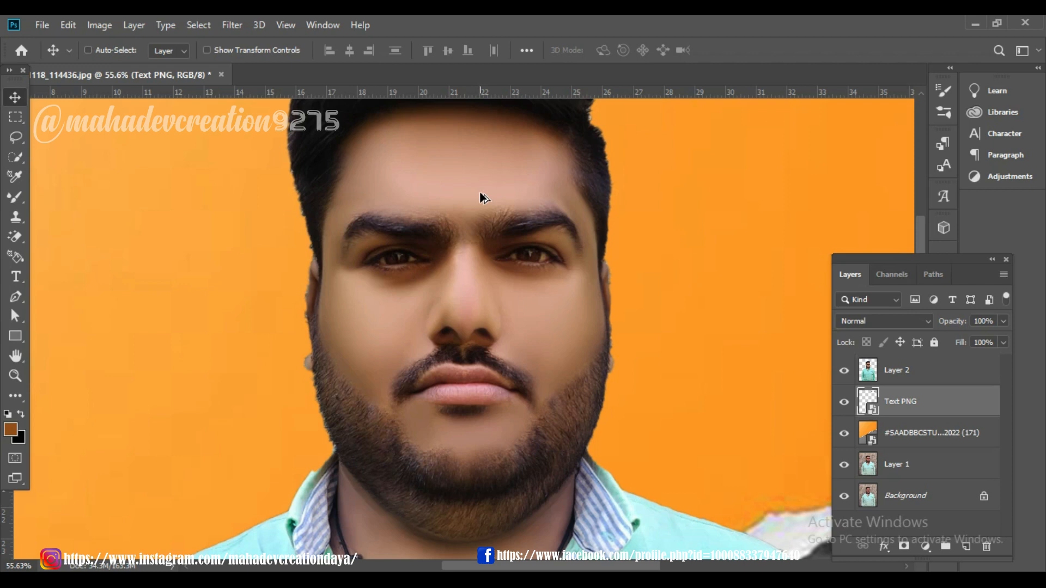
scroll(483, 197, down, 5)
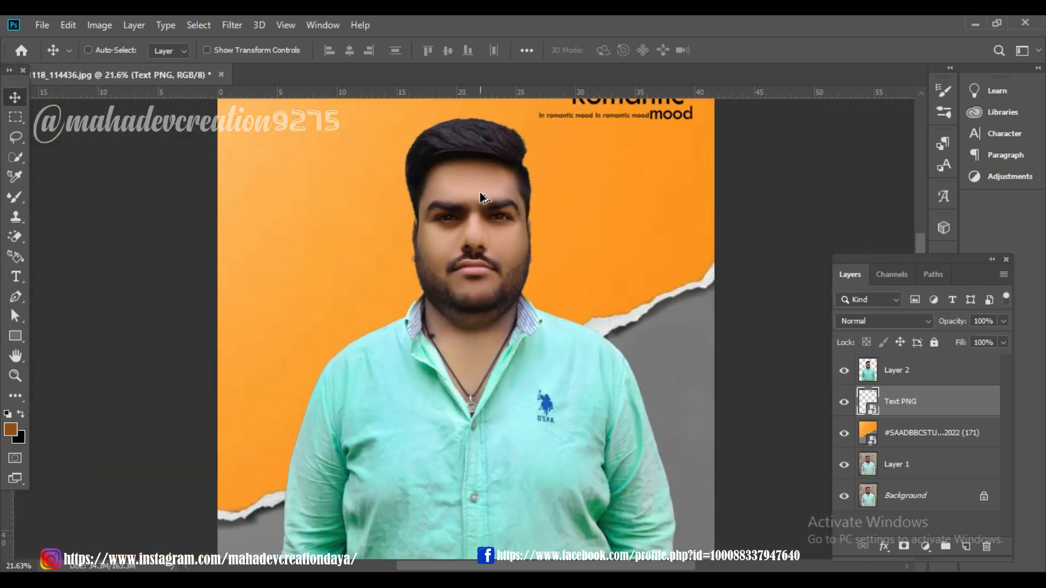
scroll(483, 197, down, 2)
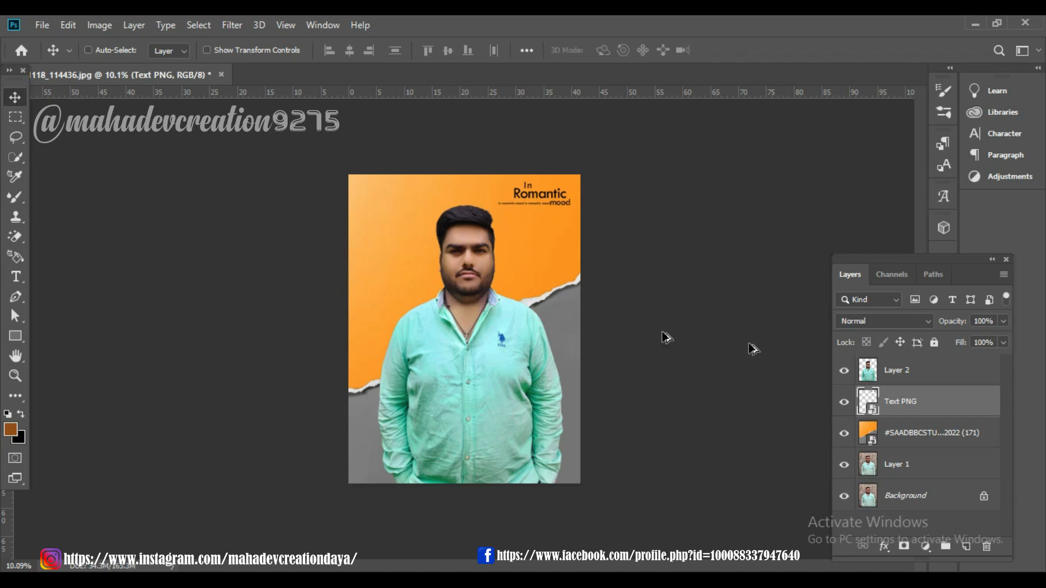
click(845, 433)
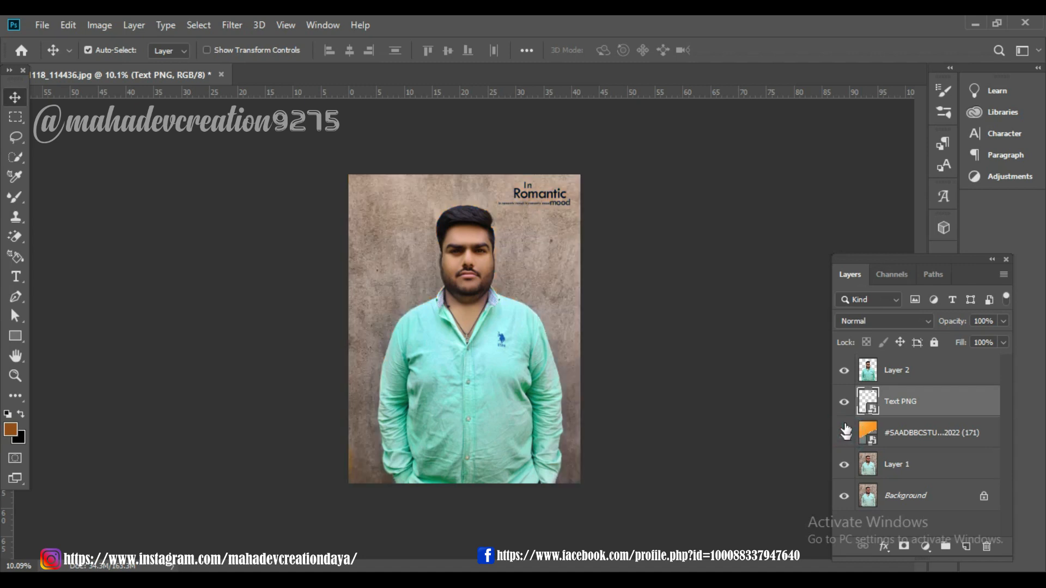
click(844, 371)
click(845, 464)
click(843, 372)
click(843, 373)
click(842, 373)
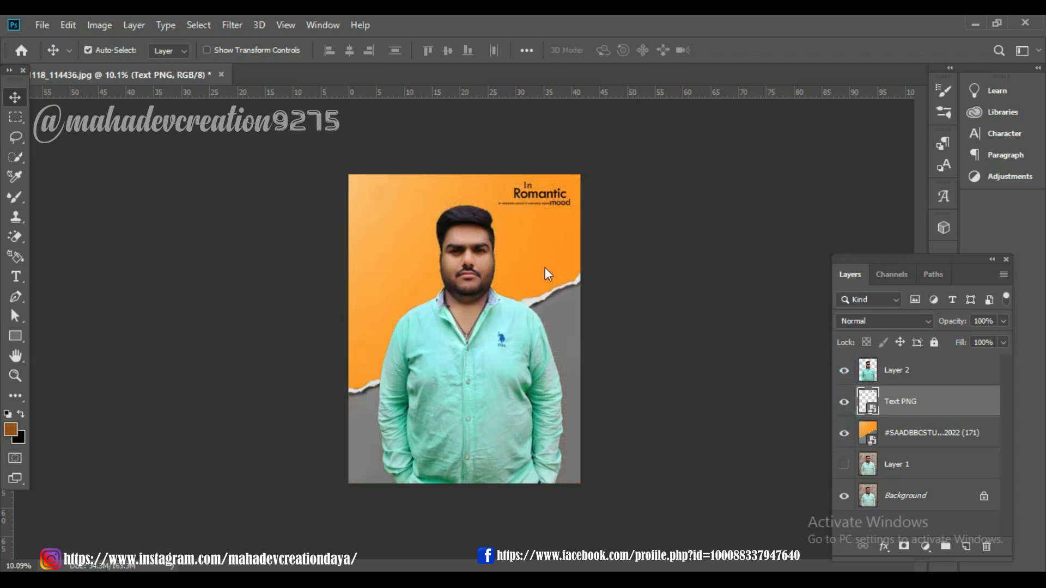
Examine the man's hair and face up close and the full composition with the text.
scroll(483, 159, up, 14)
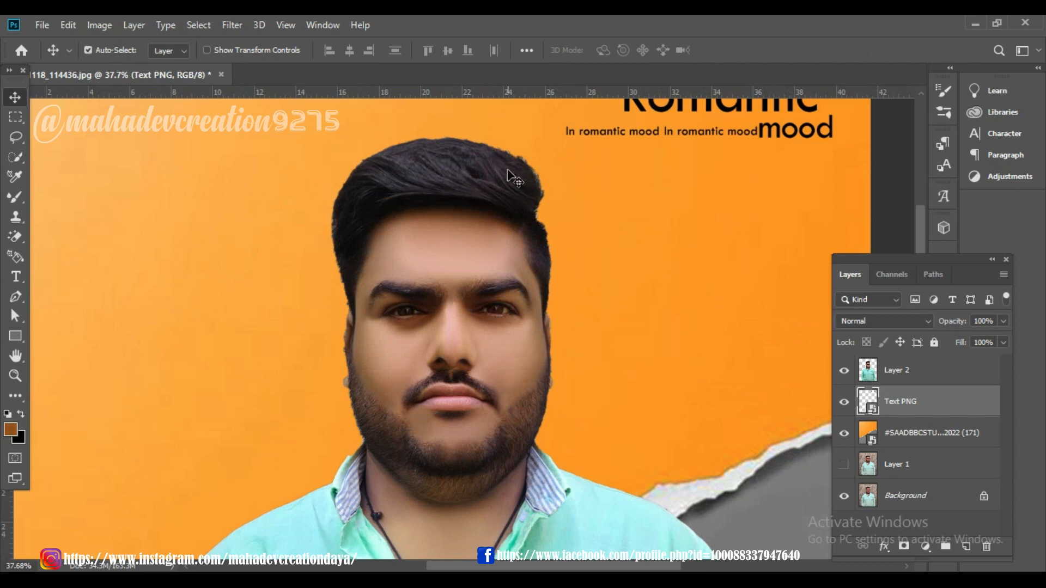
scroll(457, 209, up, 1)
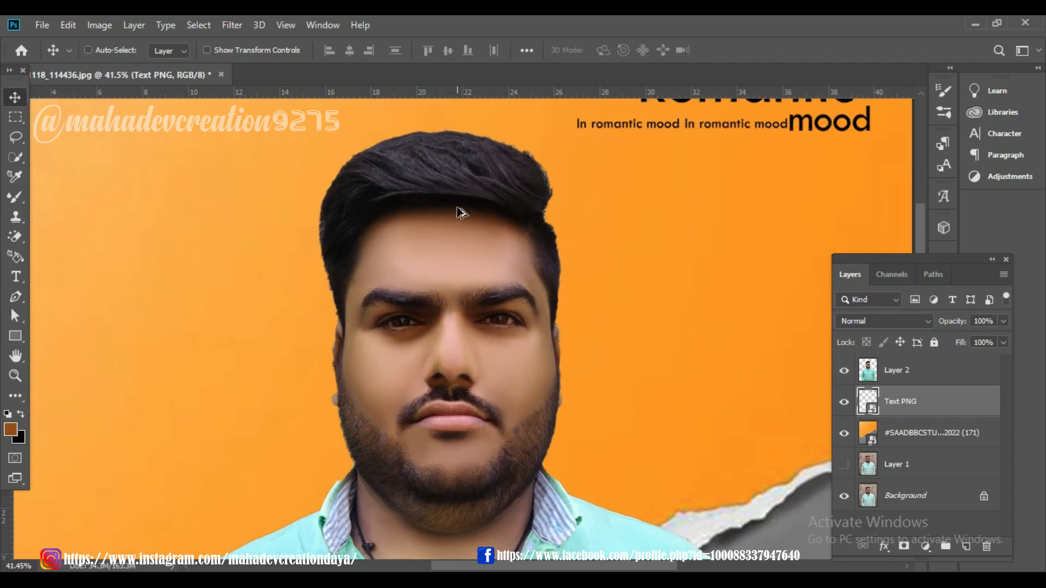
scroll(458, 210, down, 7)
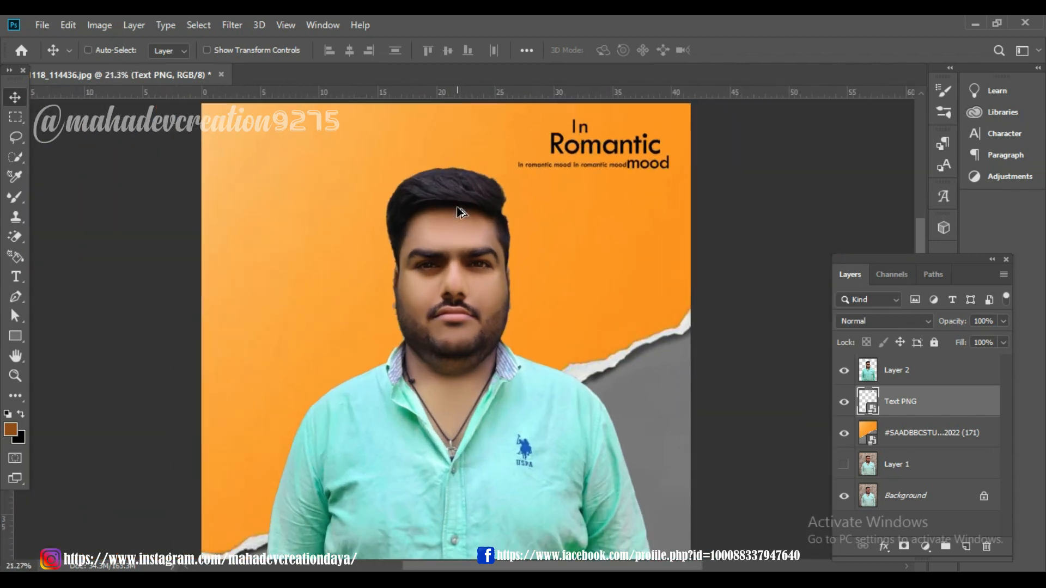
scroll(457, 212, down, 4)
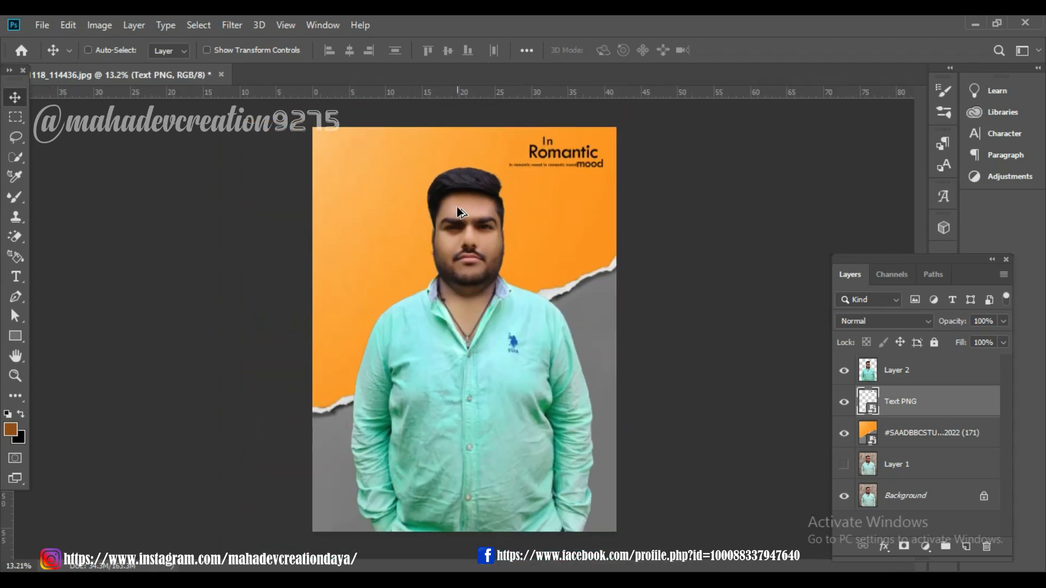